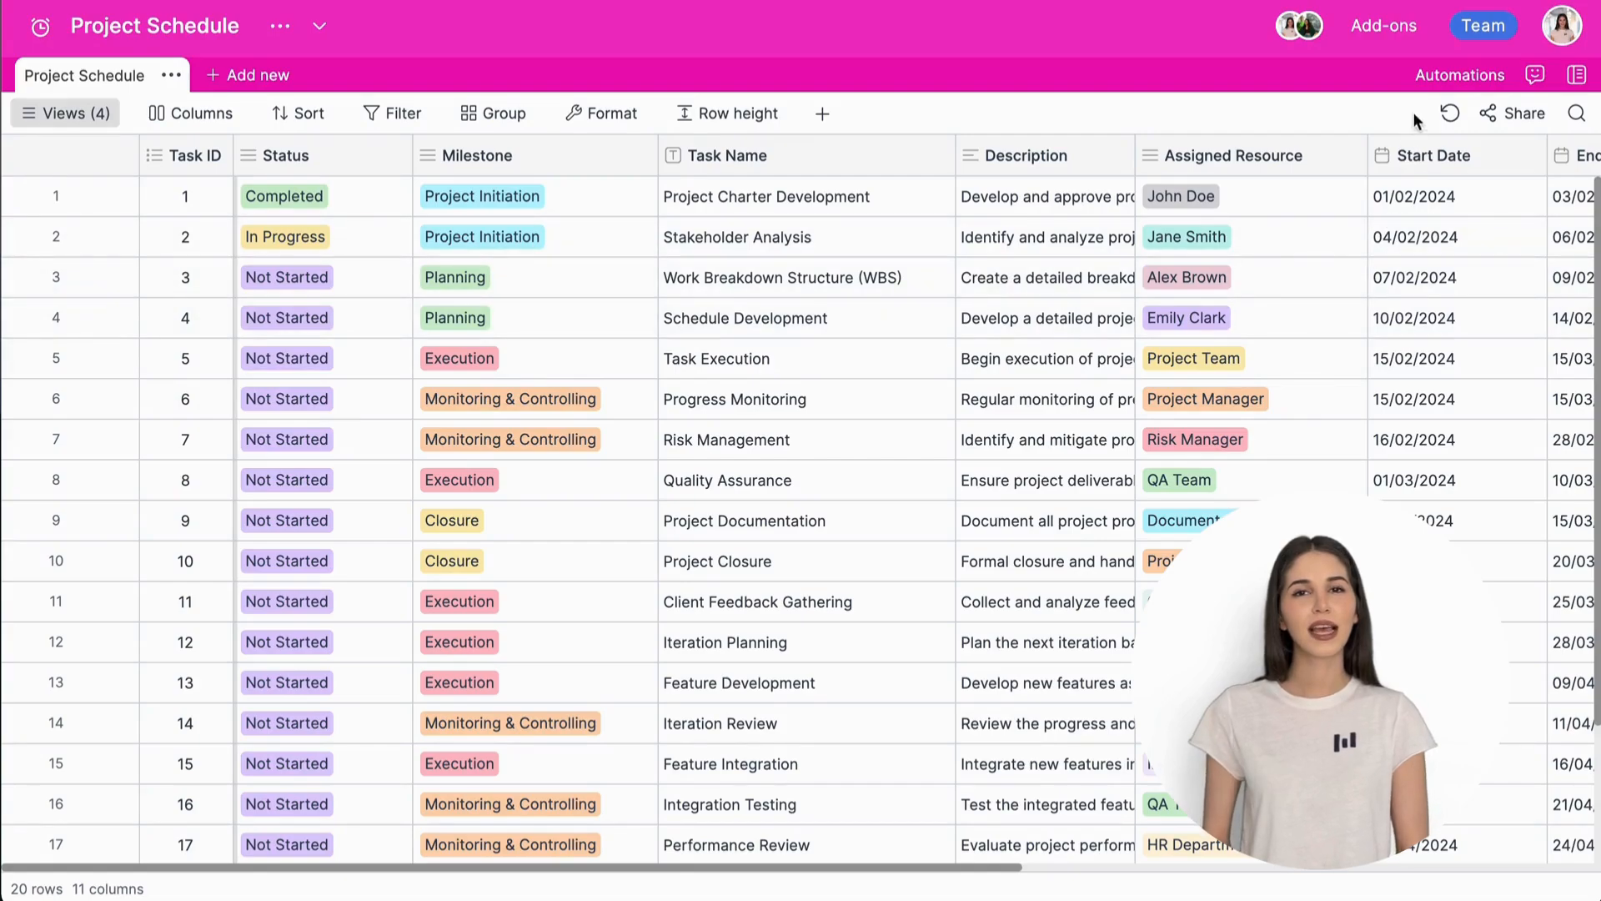
Create a new automation for the Project Schedule and name it "New Task Automation".
click(1460, 75)
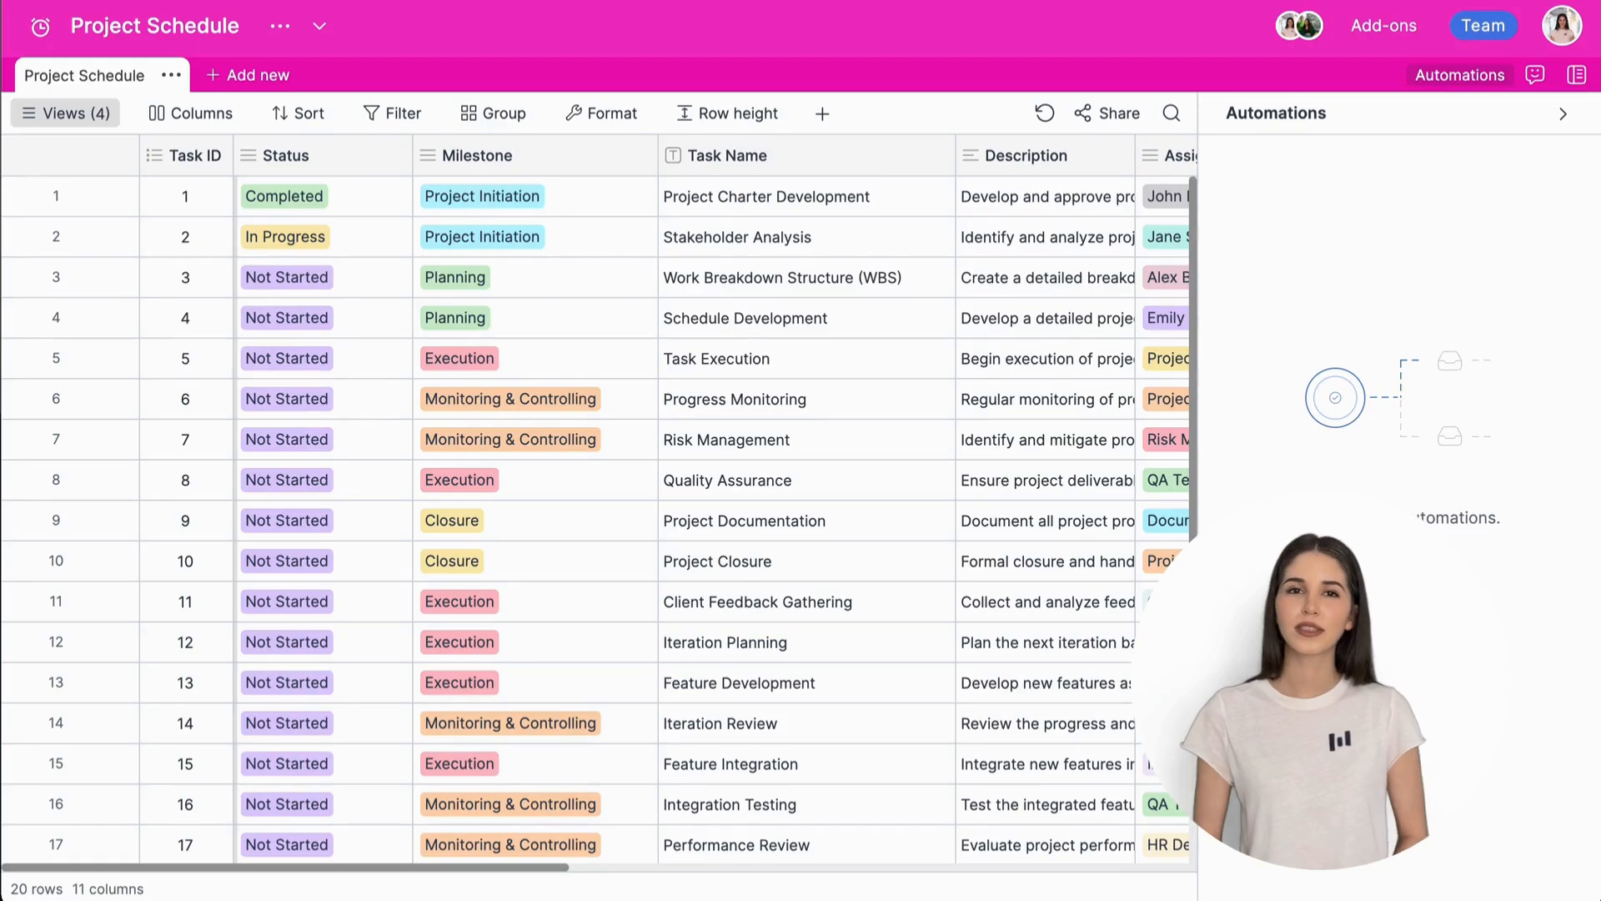
click(1400, 571)
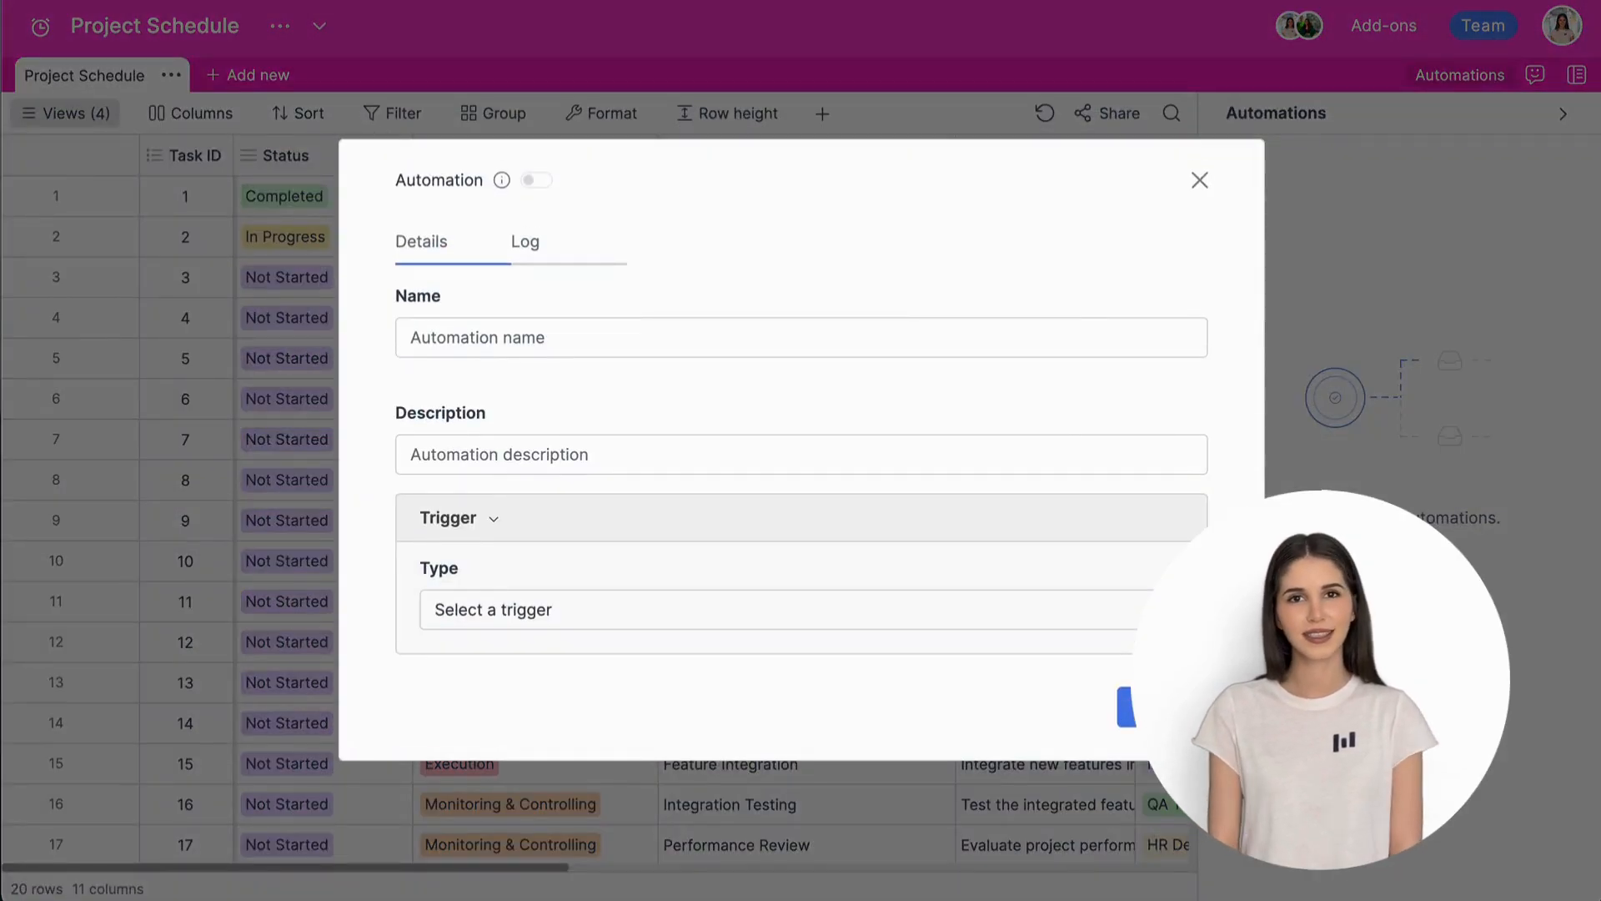
text(New Task Automation)
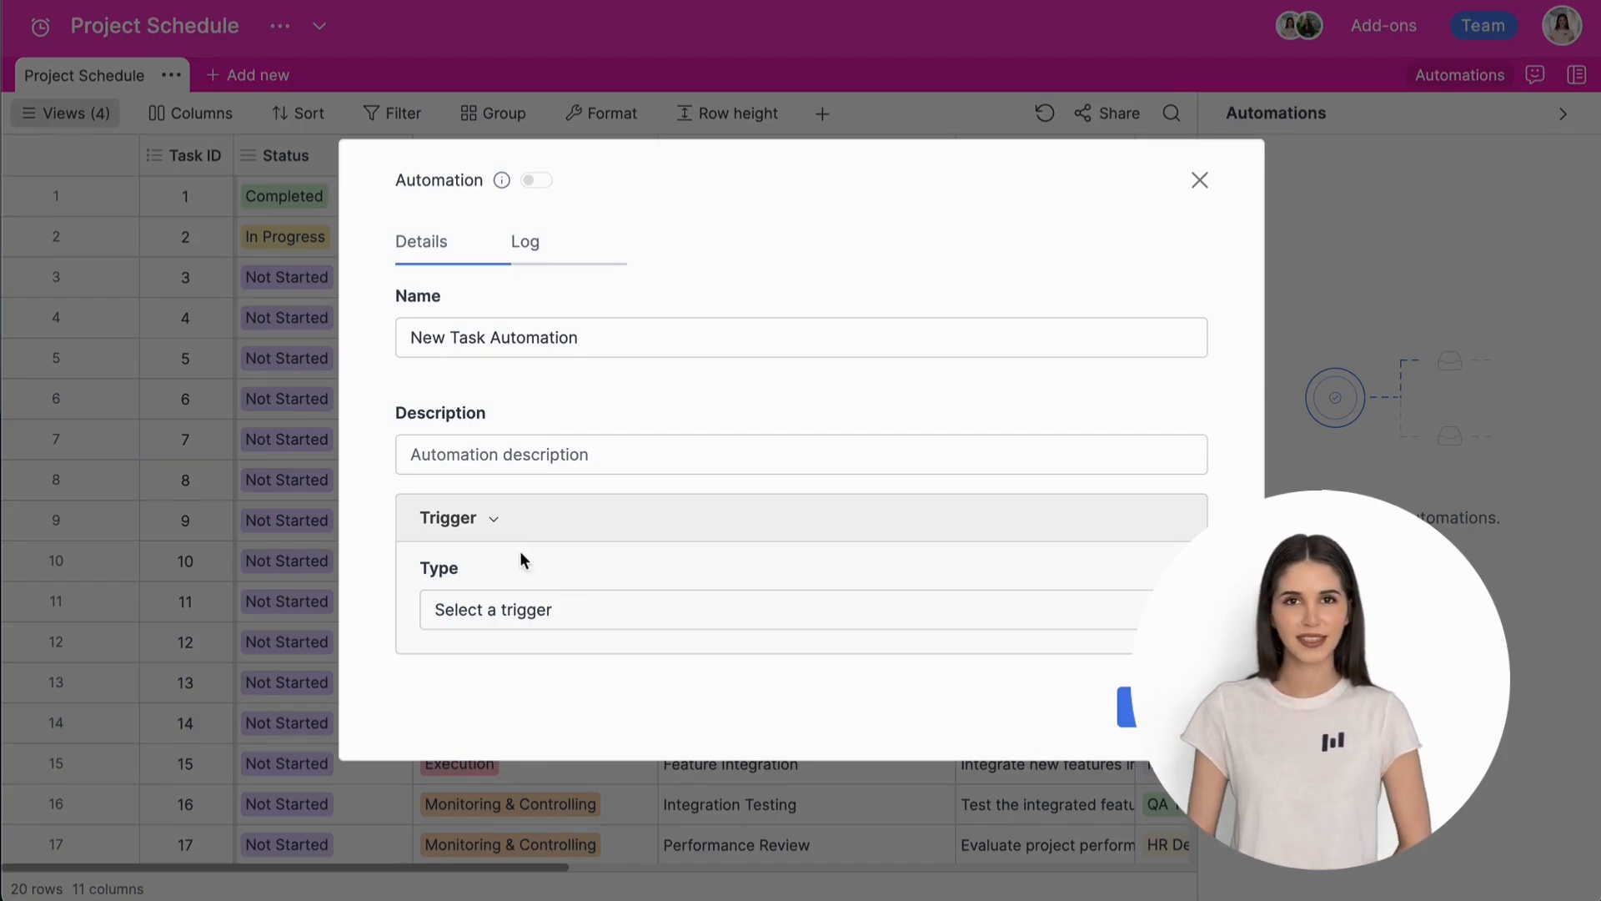
Set the trigger type to "At a scheduled time" and look through its day and month scheduling options.
click(572, 618)
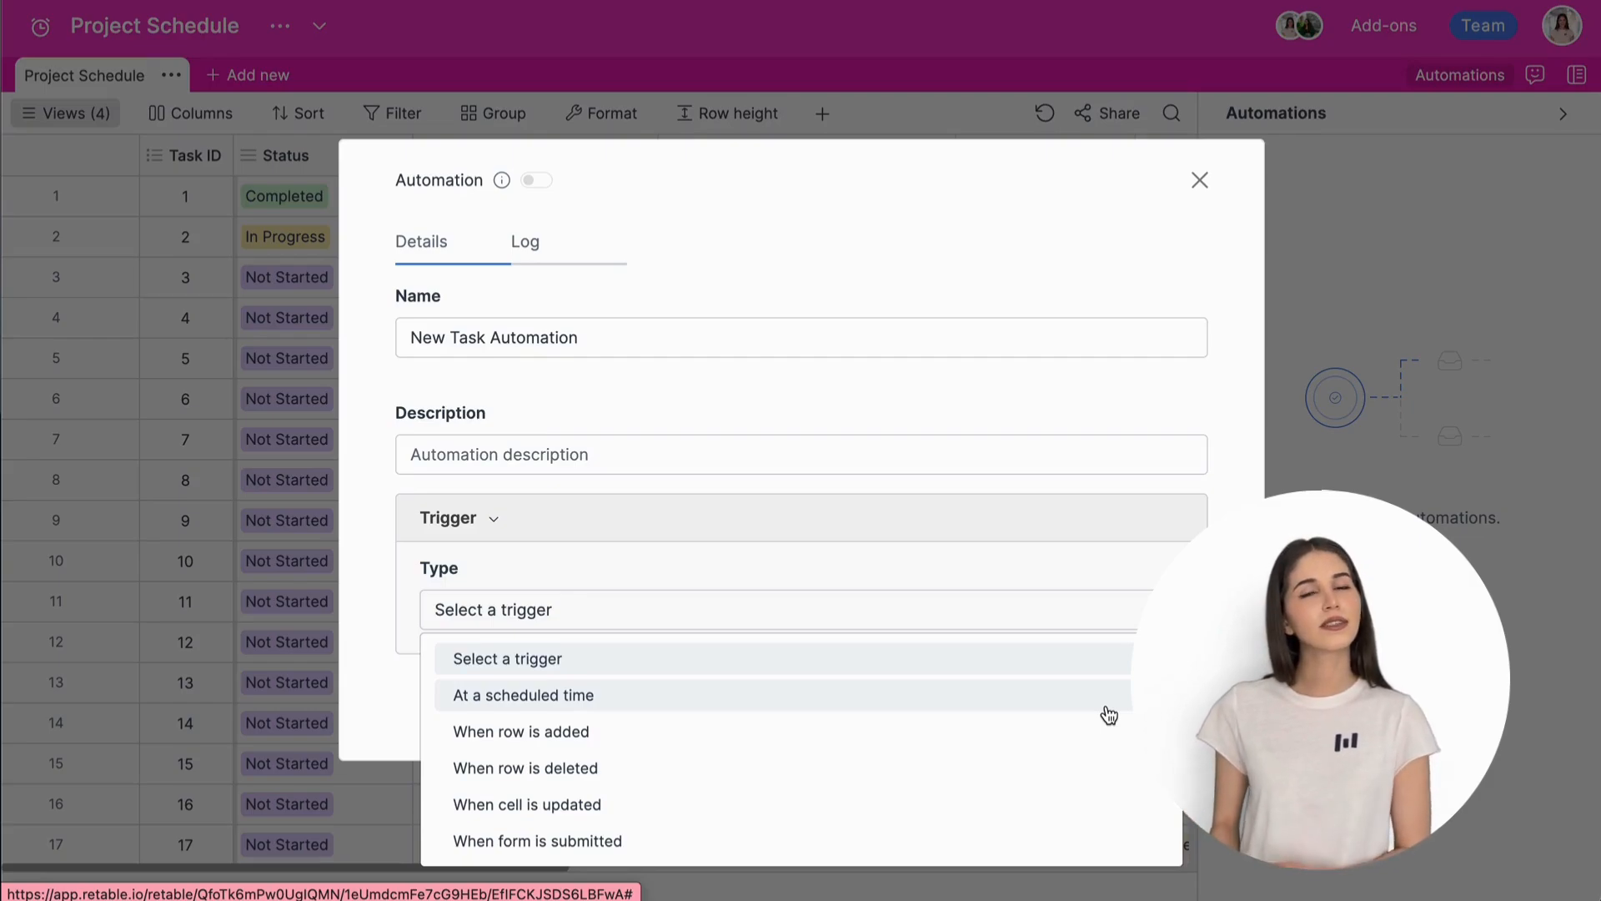
click(1107, 707)
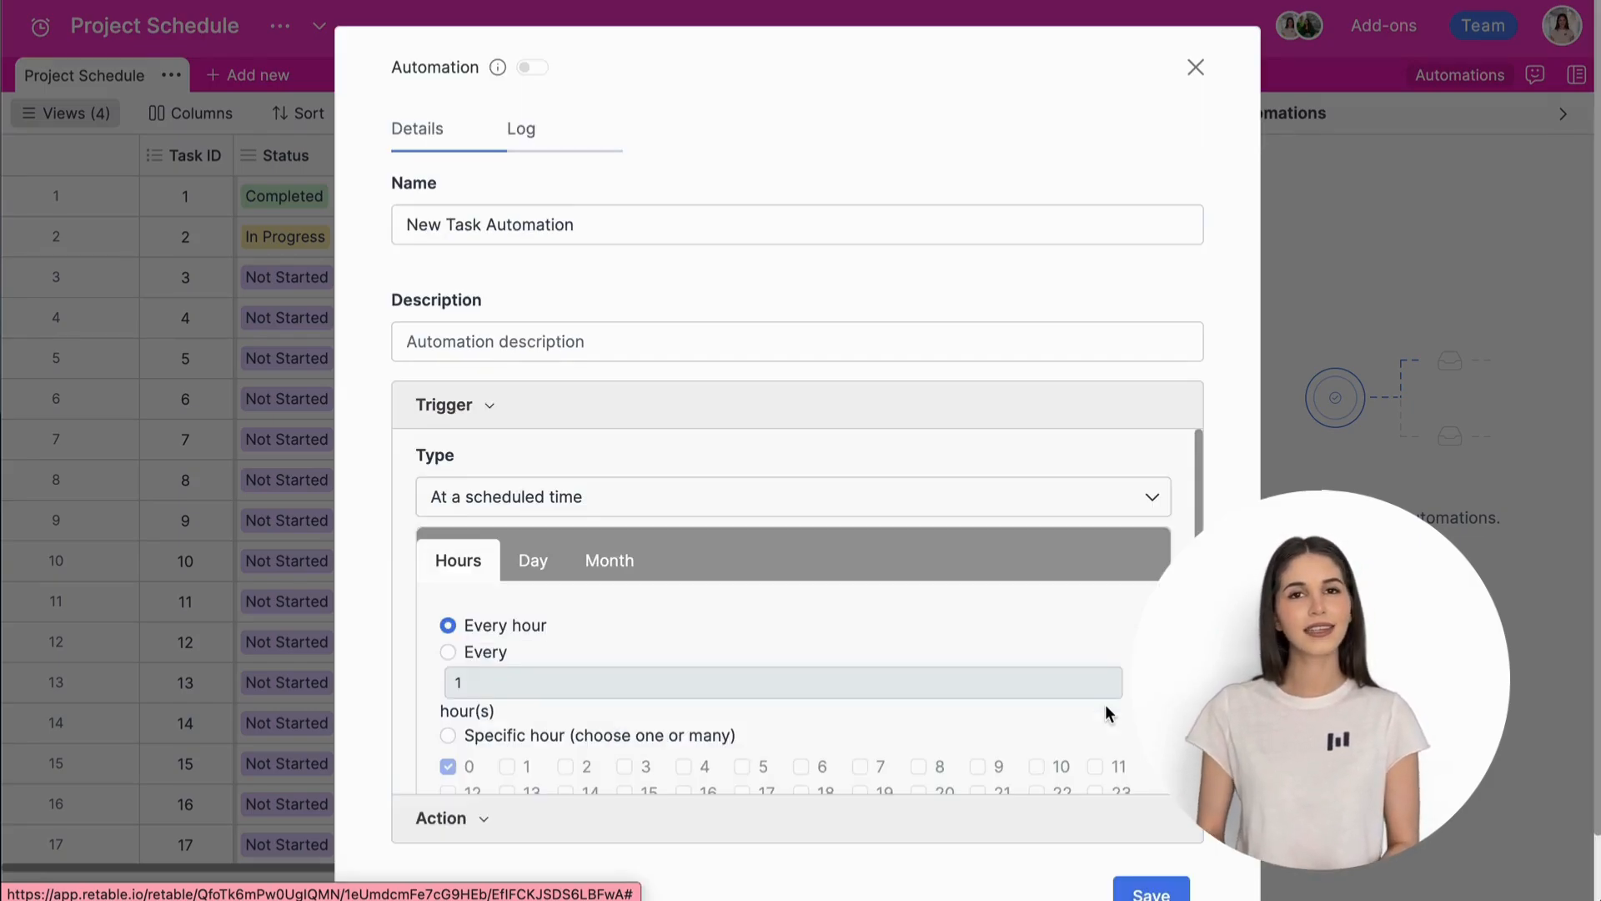
scroll(1108, 709, down, 1)
click(536, 488)
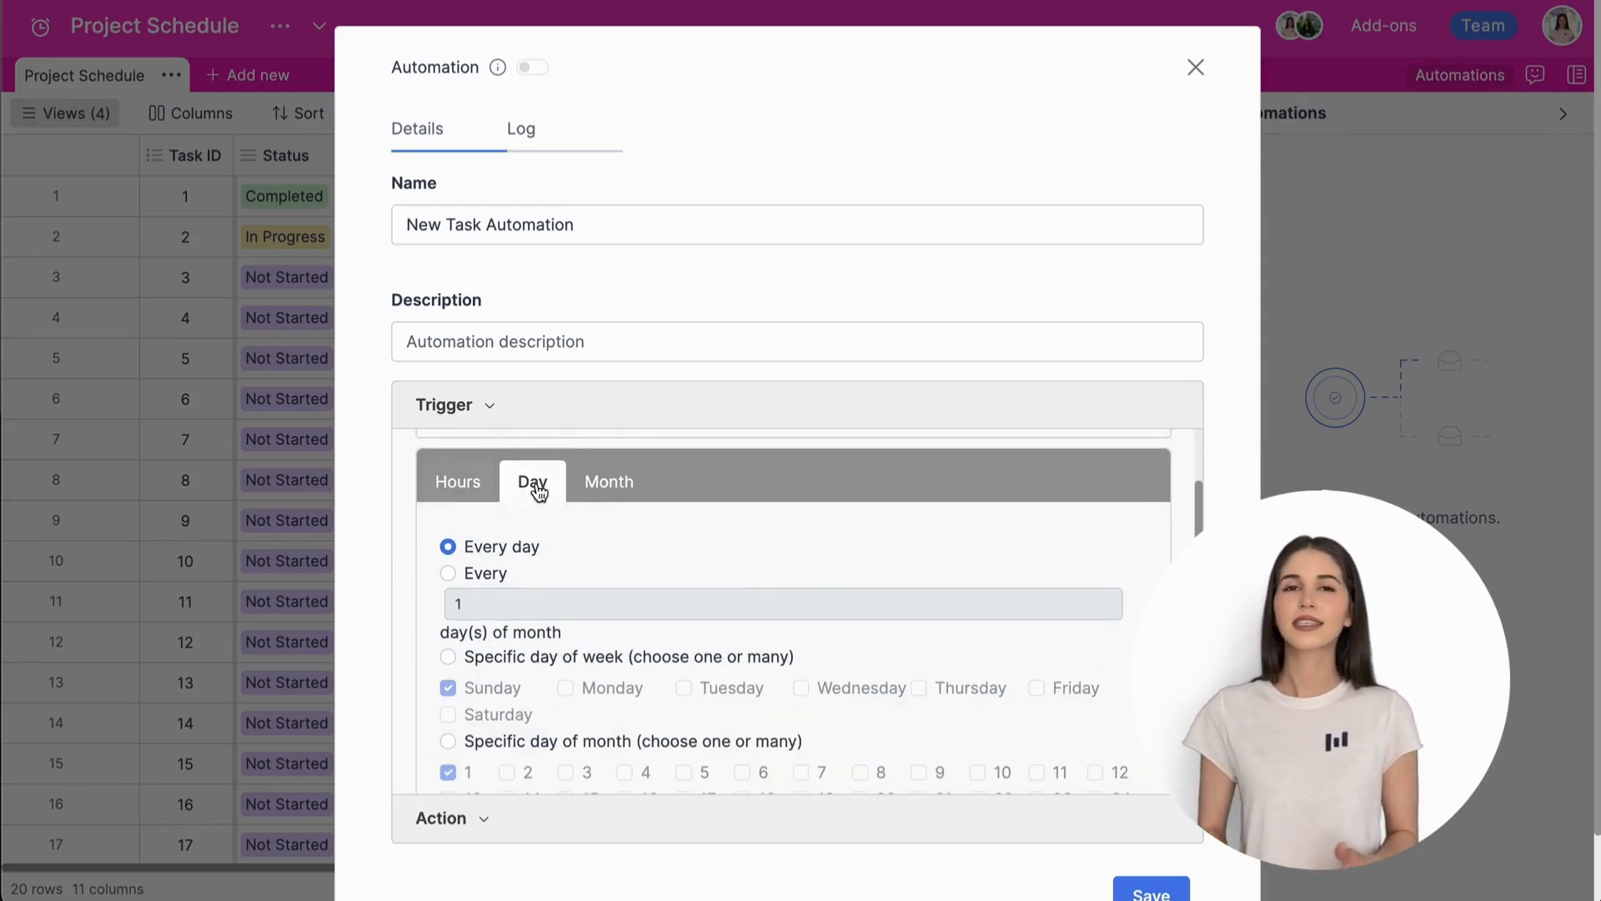
click(627, 483)
scroll(627, 484, down, 1)
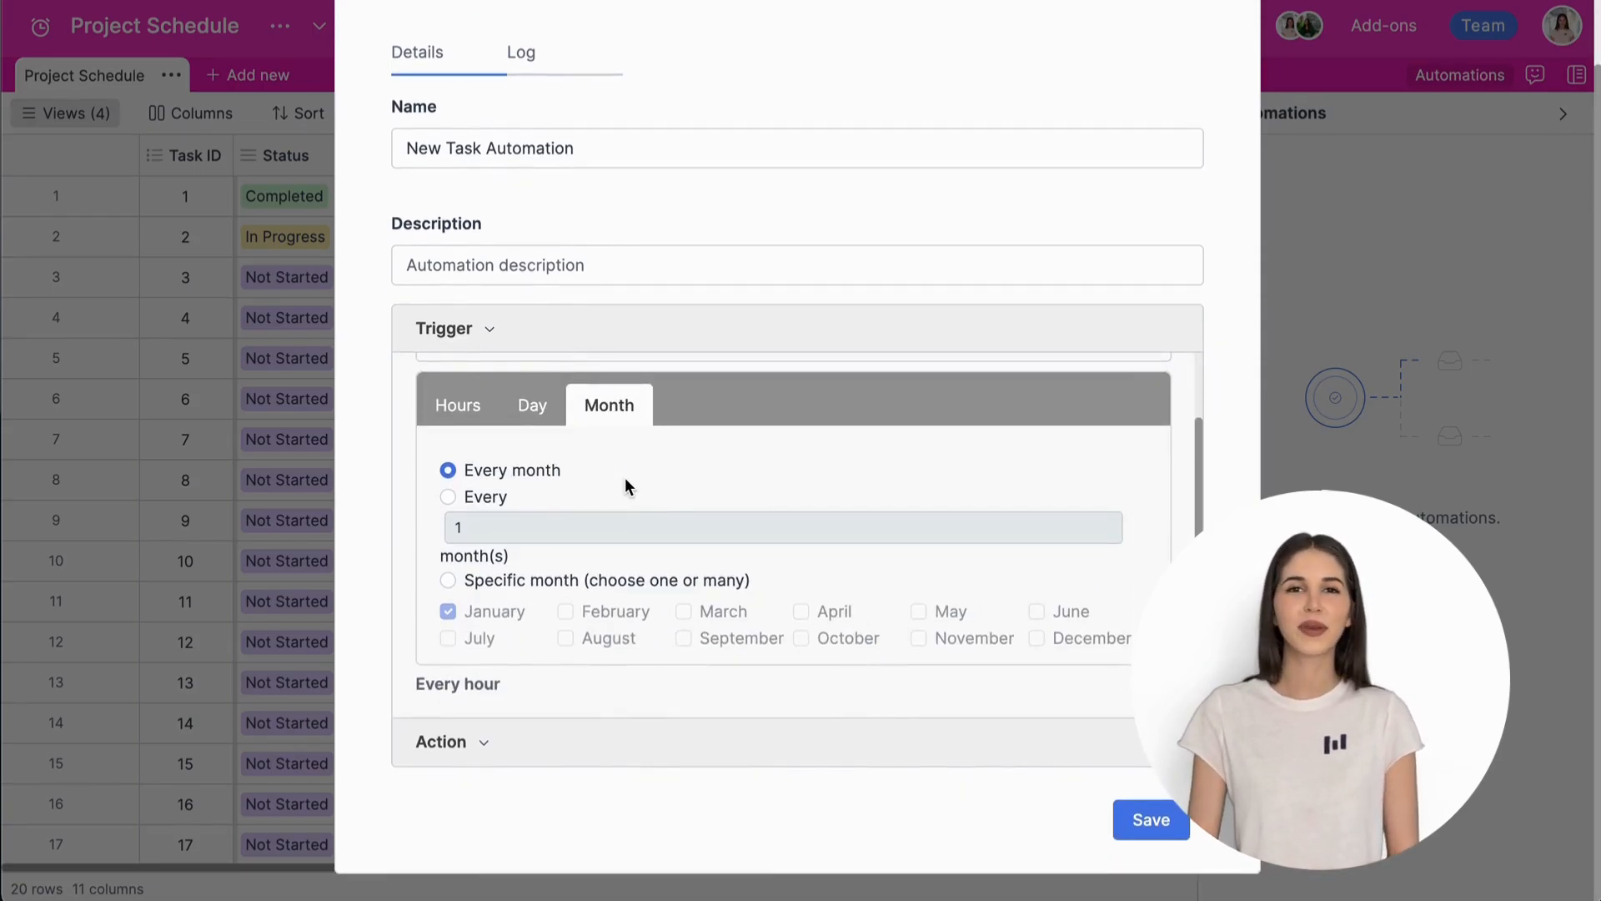
Set the trigger type to "When row is added" and its table to Project Schedule.
scroll(626, 482, up, 1)
click(601, 422)
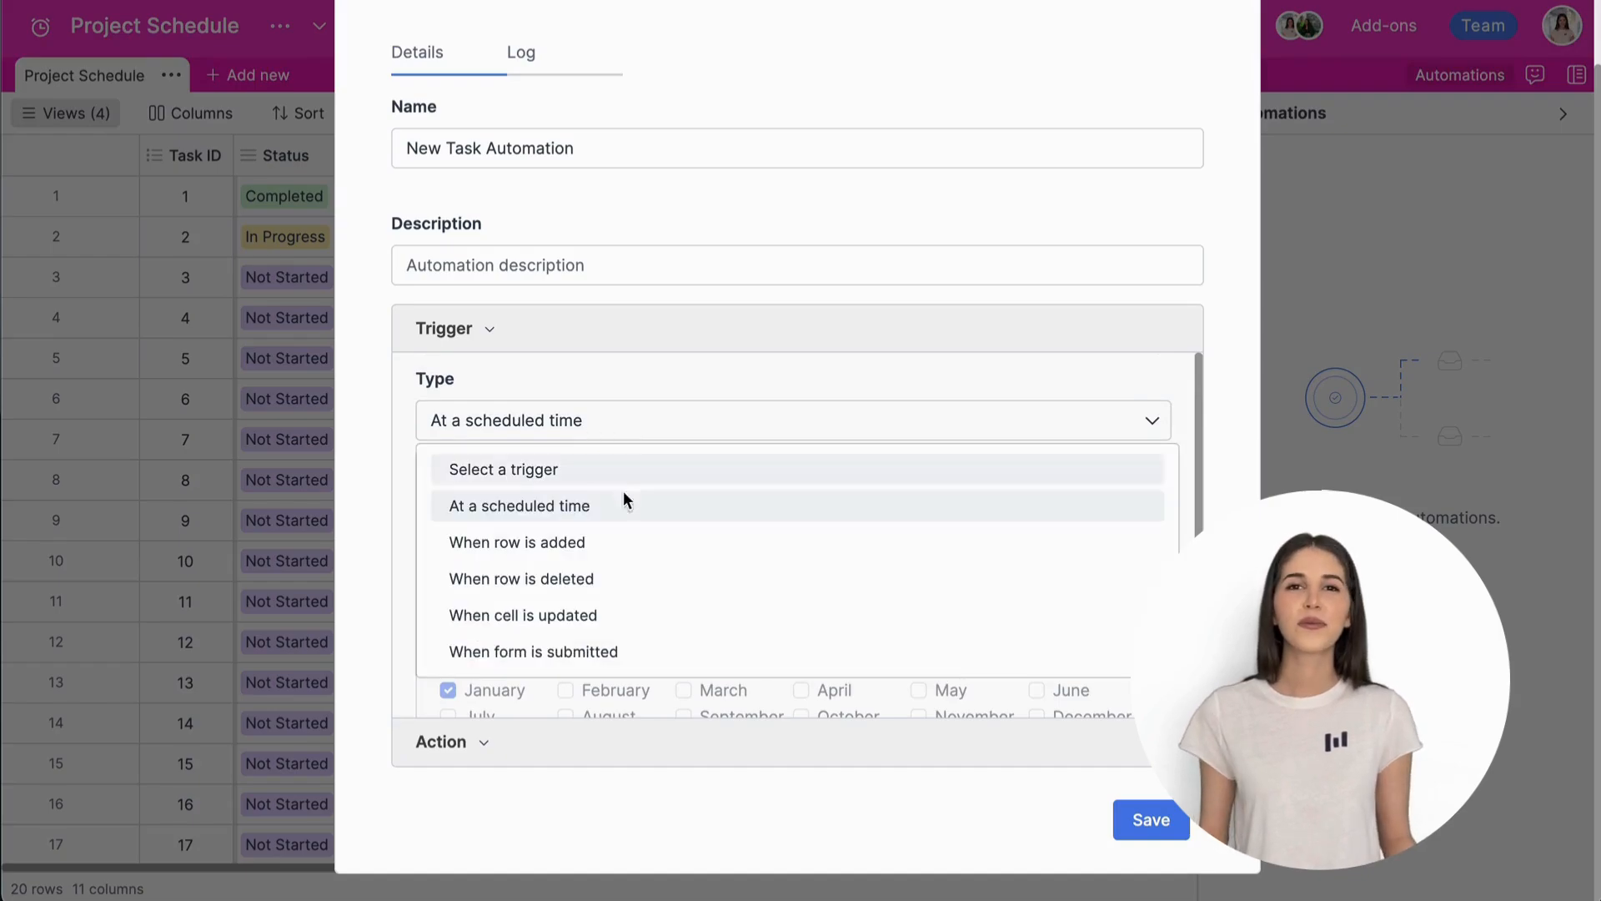
click(641, 560)
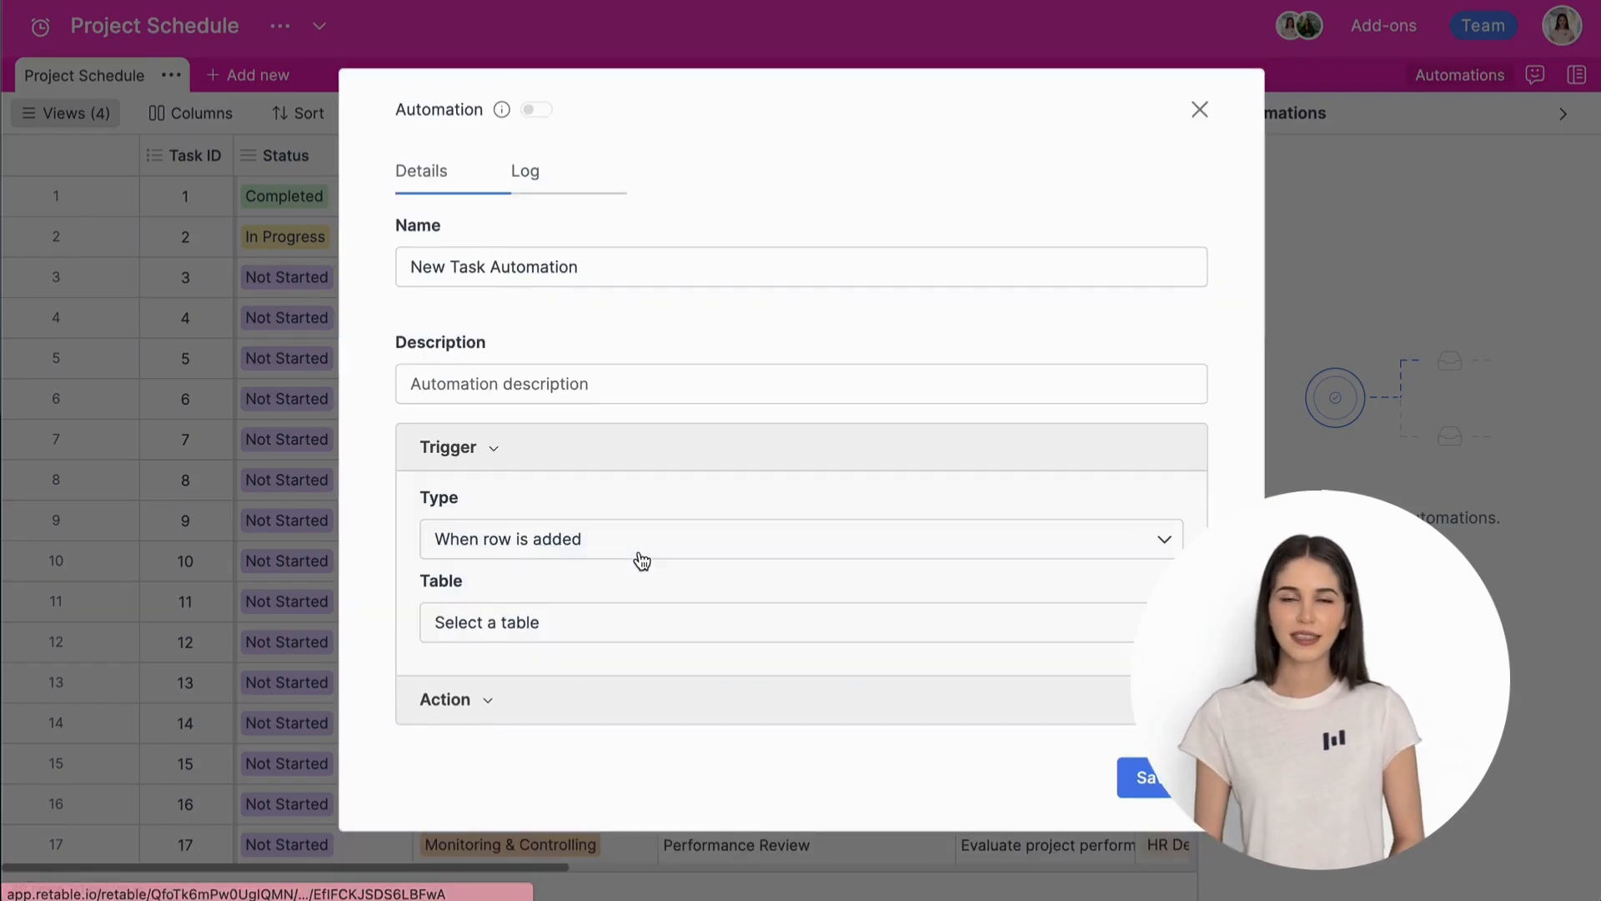
click(640, 627)
click(630, 707)
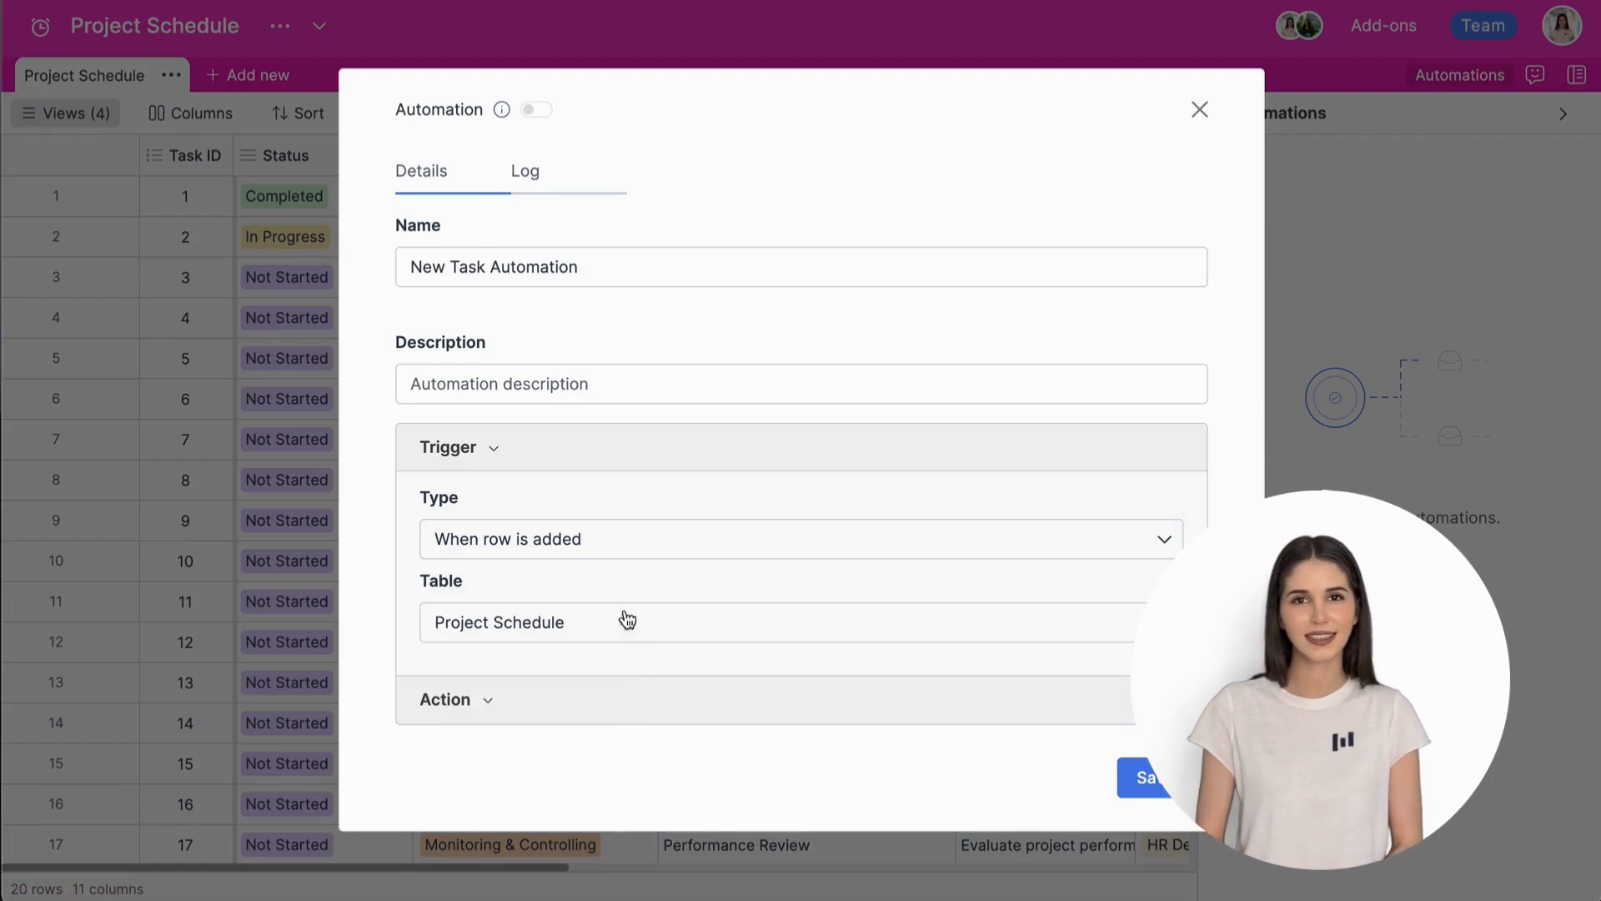
Try the "When row is deleted" trigger type with Project Schedule as its table.
click(639, 557)
click(637, 696)
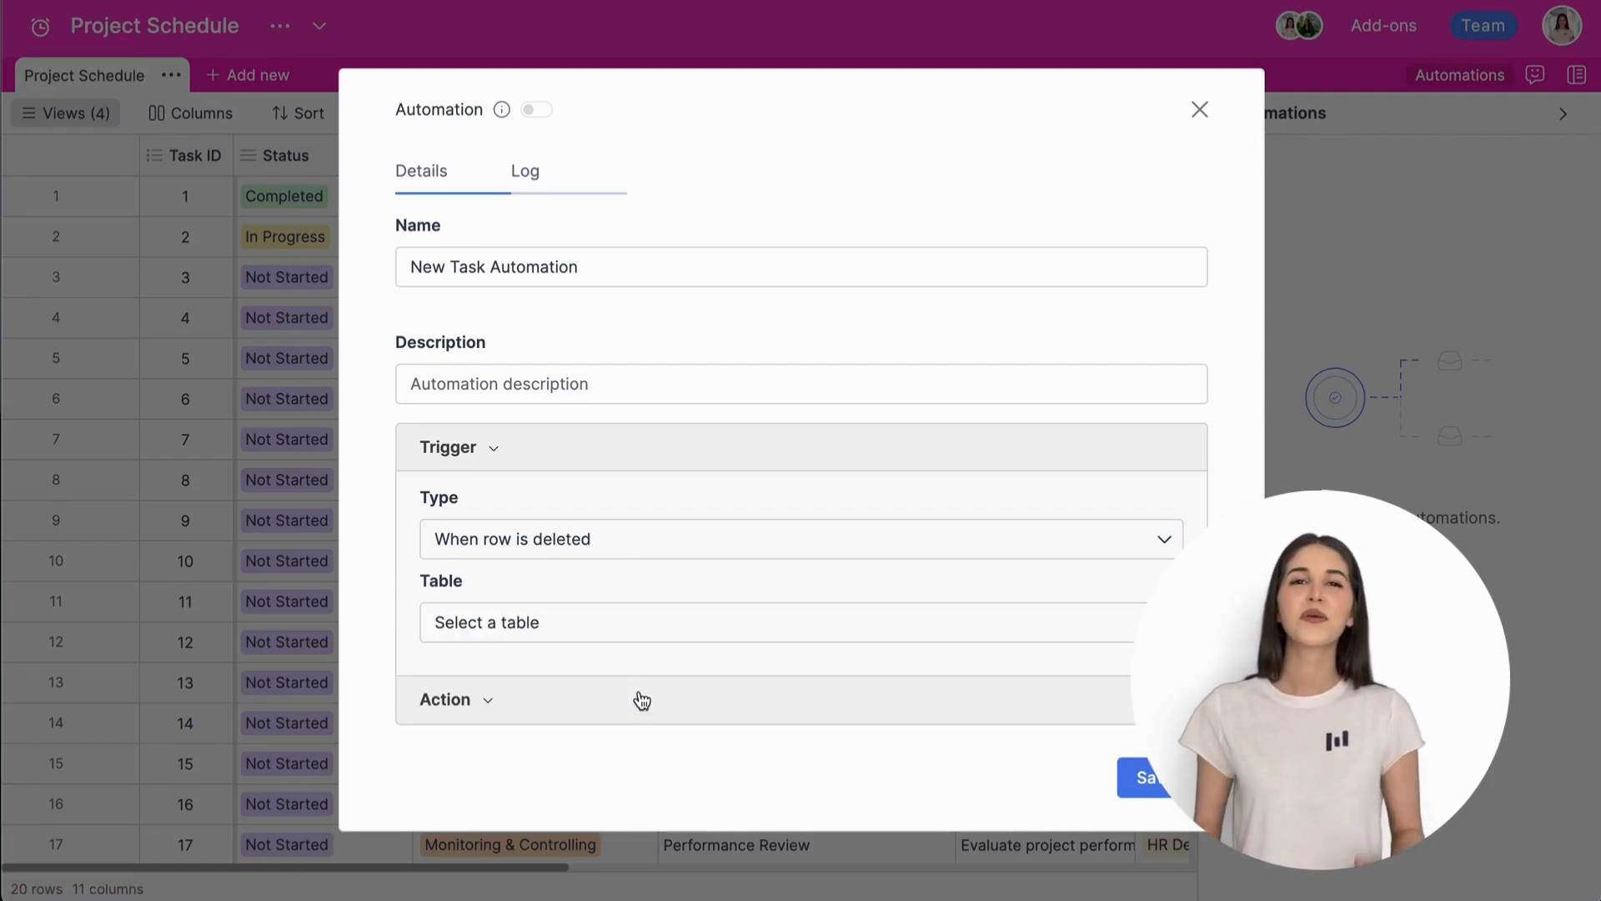
click(611, 627)
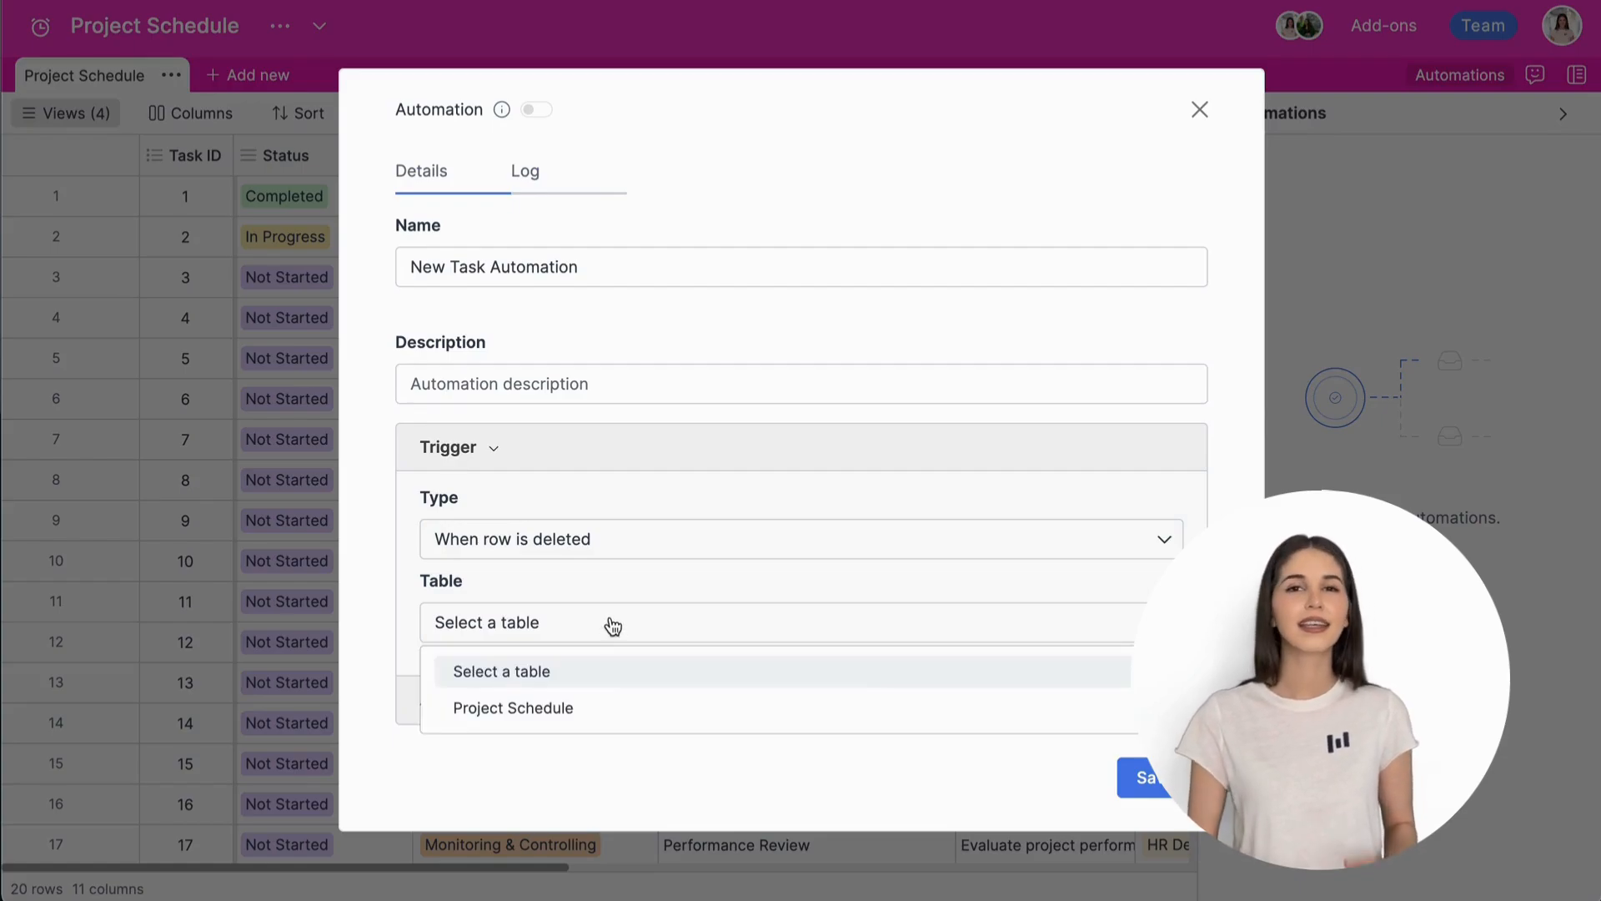
click(609, 712)
Try the "When cell is updated" trigger type for the Status column of the Project Schedule table.
click(637, 547)
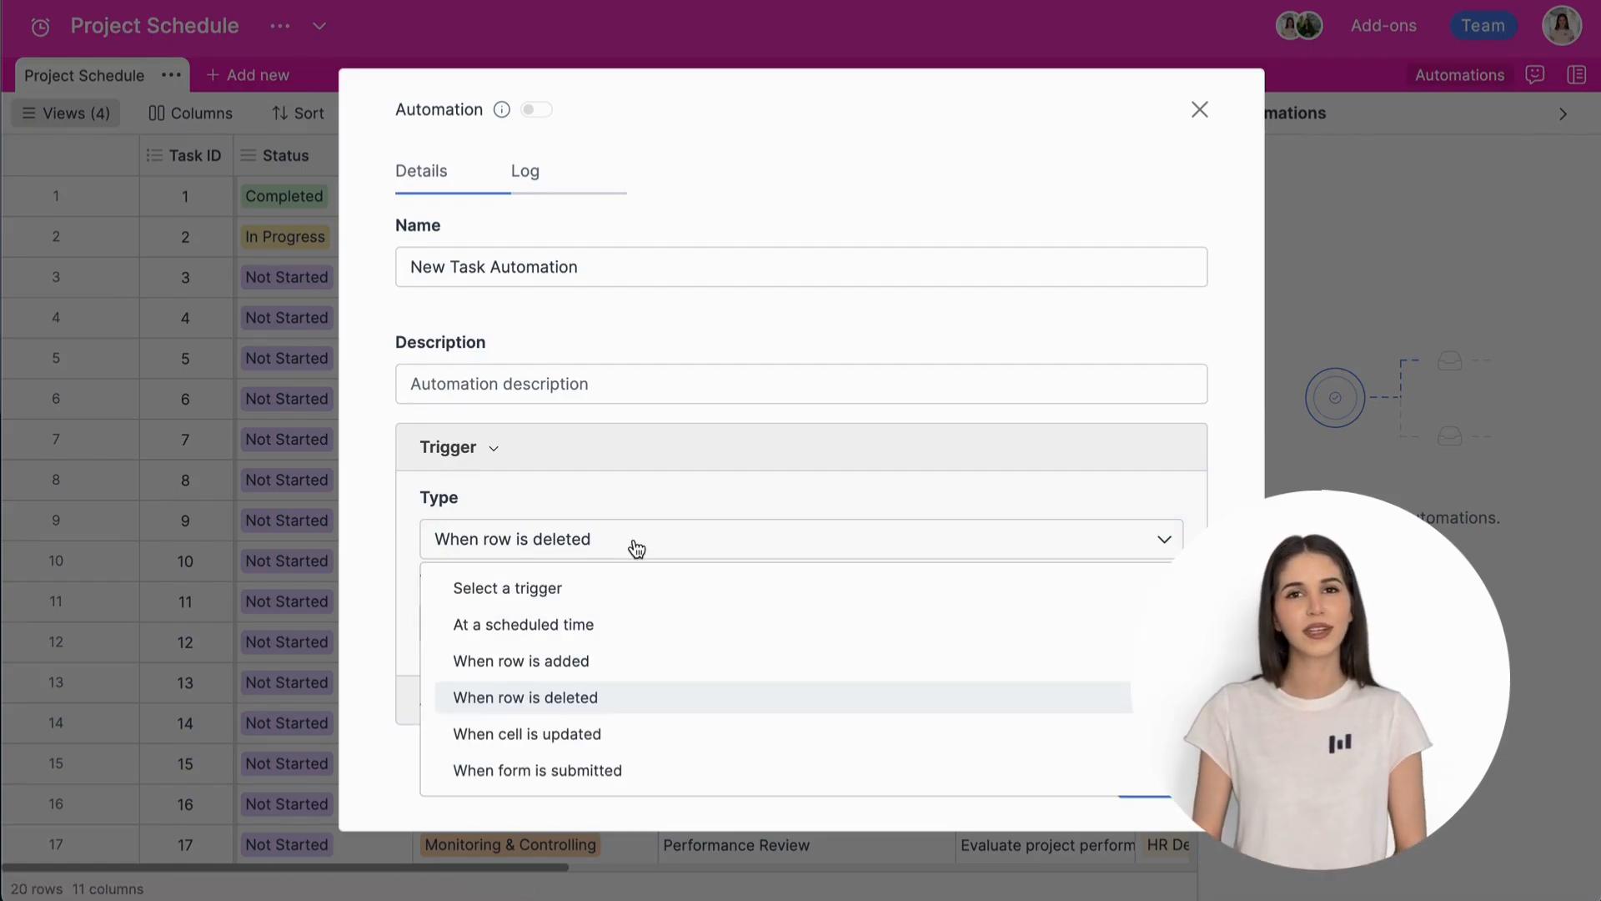
click(650, 734)
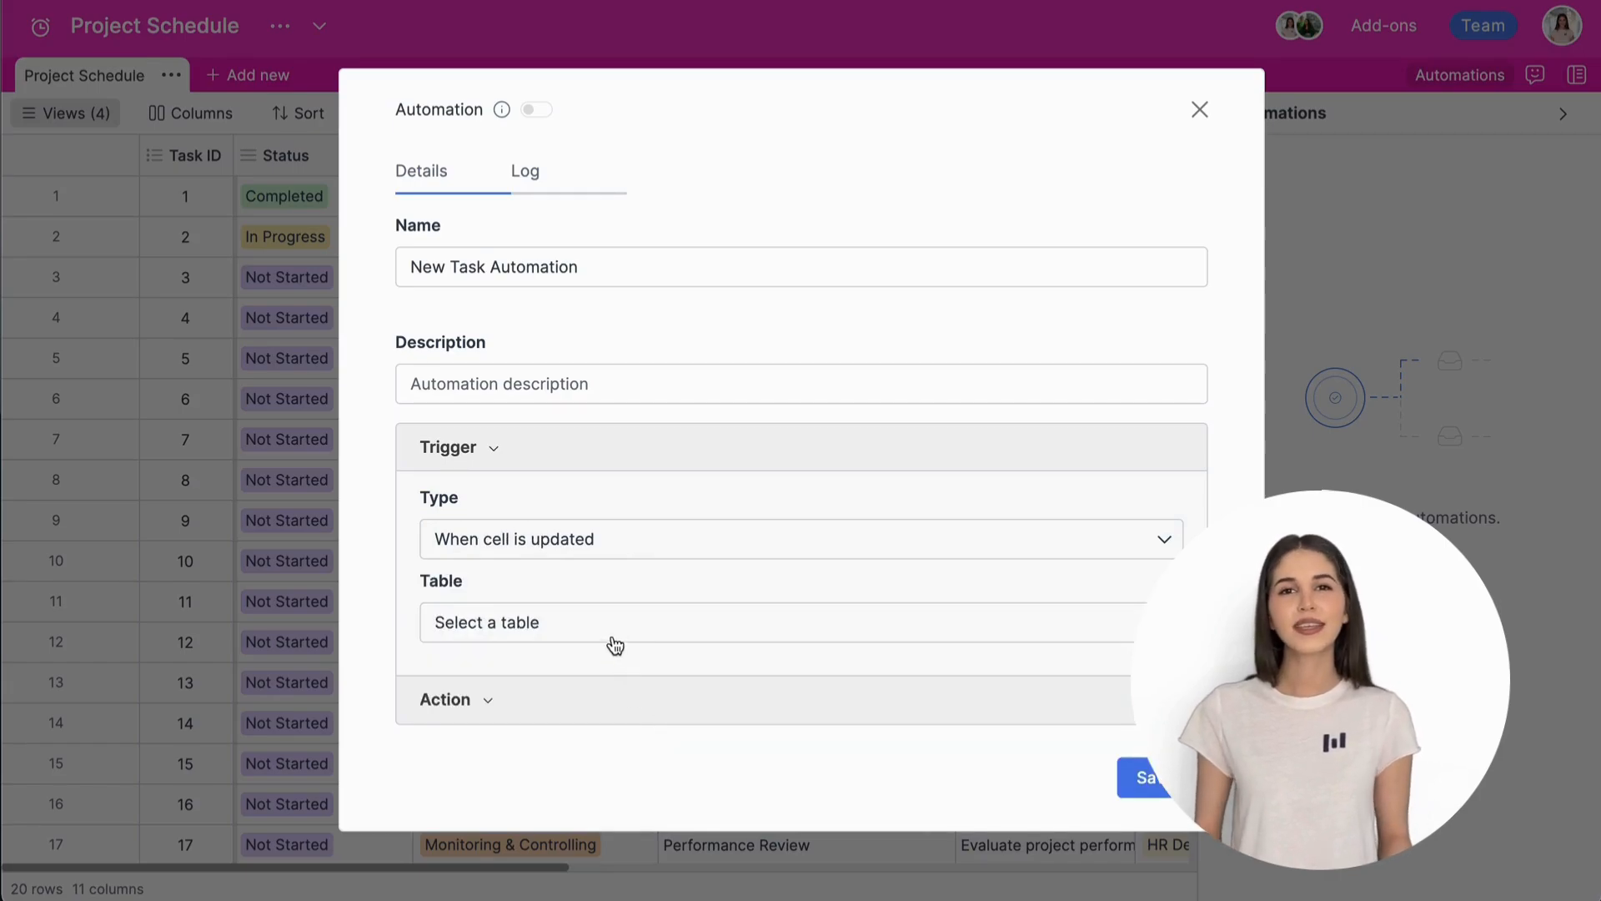
click(614, 638)
click(615, 707)
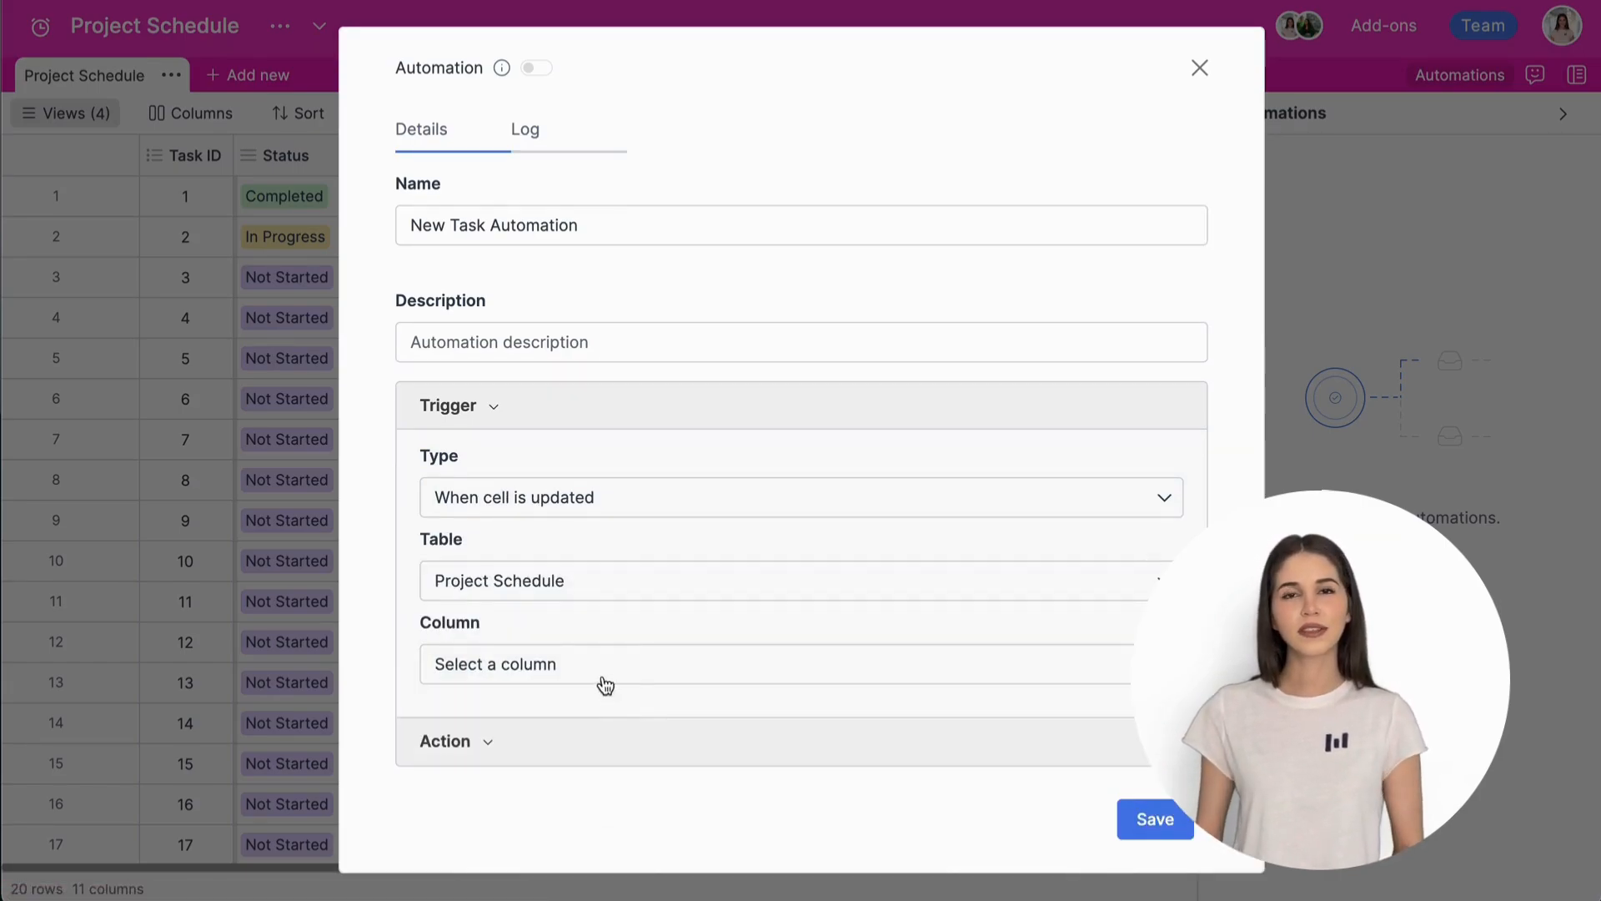
click(598, 670)
click(556, 520)
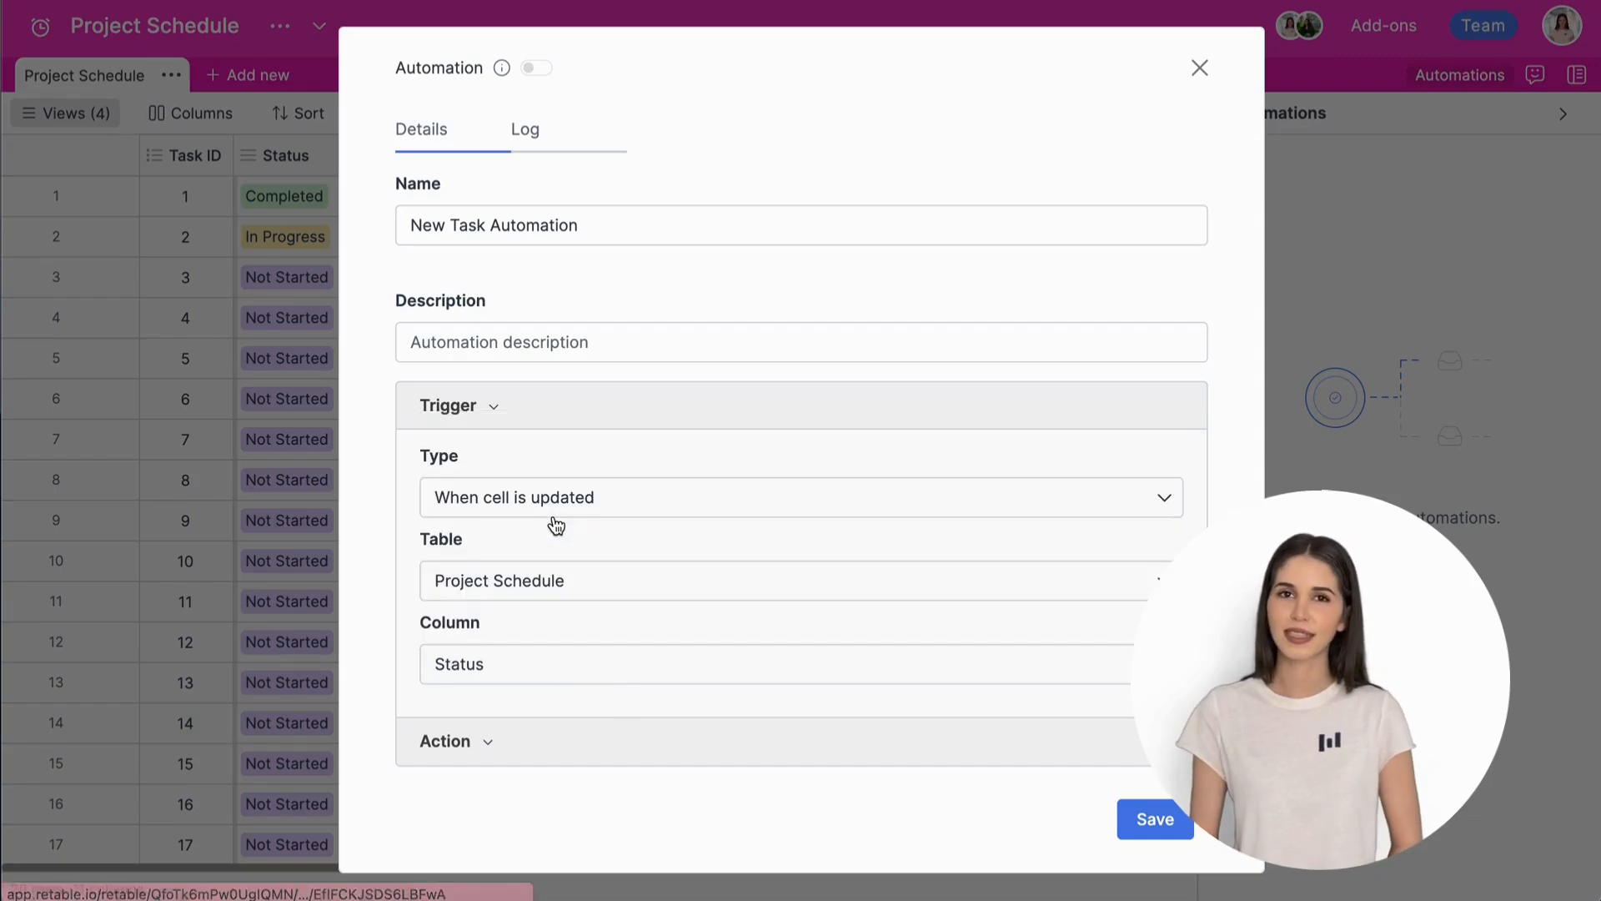
Try the "When form is submitted" trigger type with Project Schedule as its table.
click(630, 510)
click(648, 730)
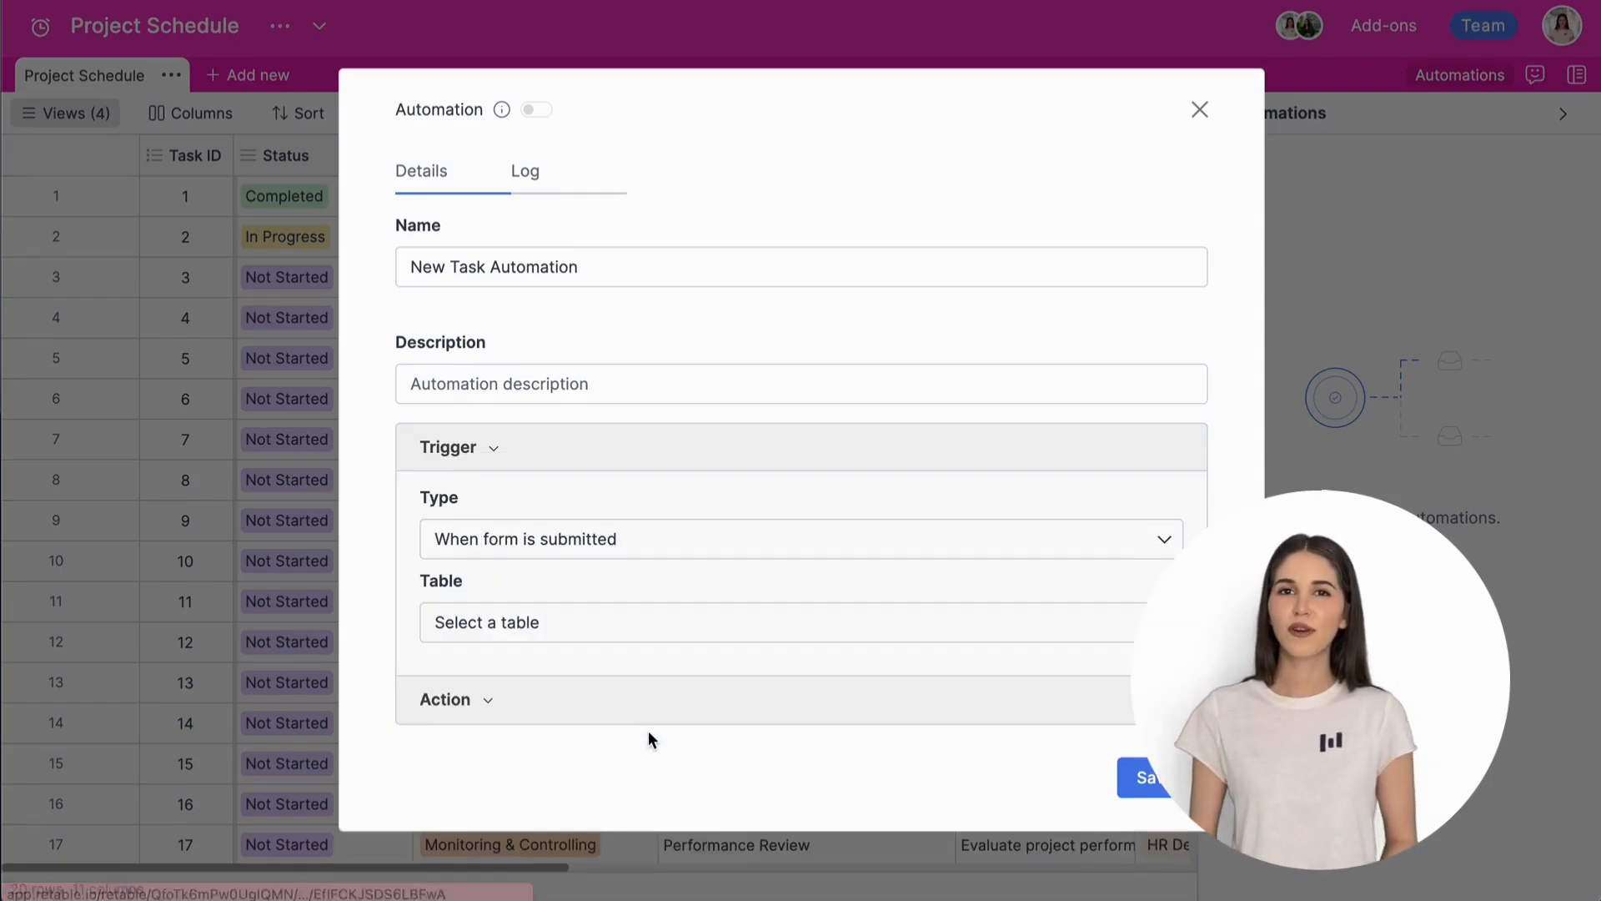
click(622, 635)
click(618, 707)
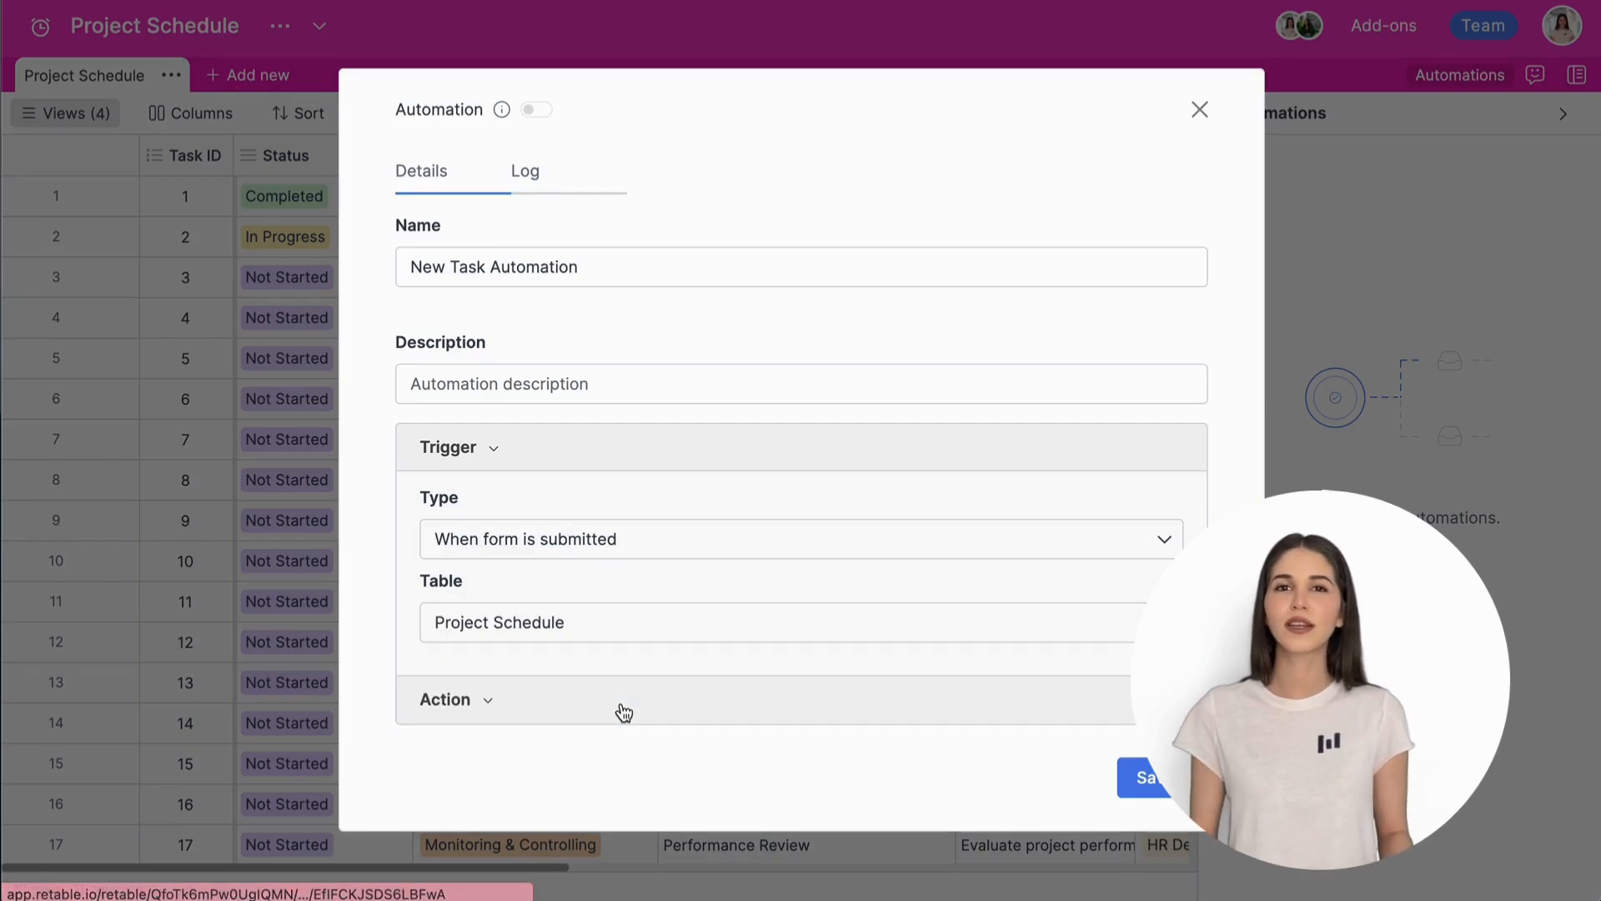
Expand the automation's action settings, set the action type to "Send a notification via mail" and review its fields.
click(512, 458)
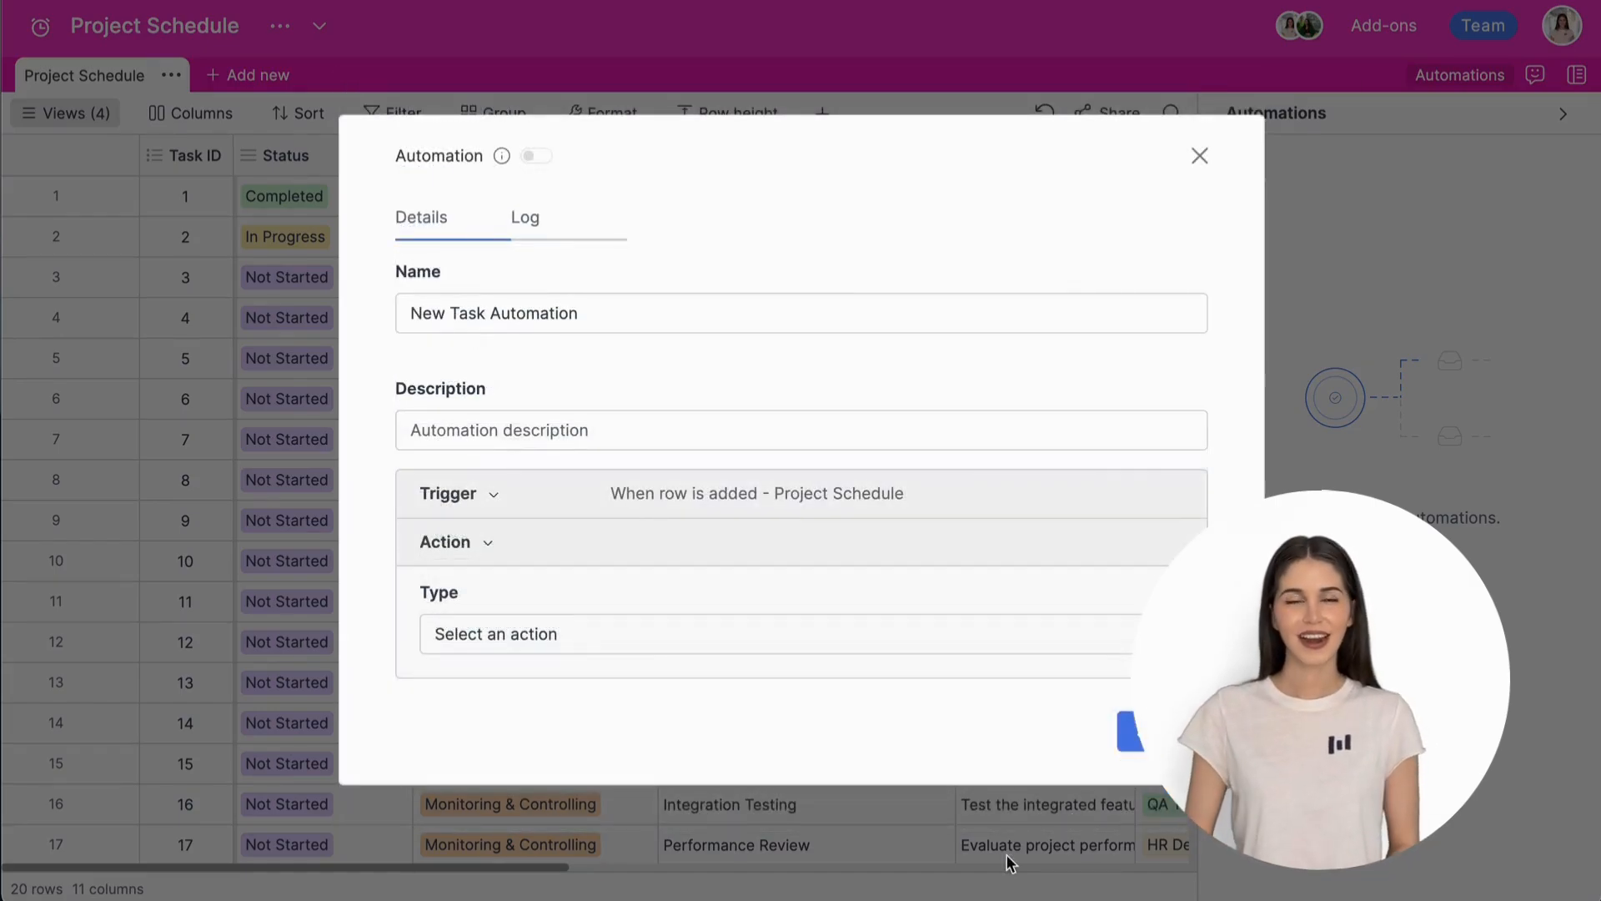
click(498, 558)
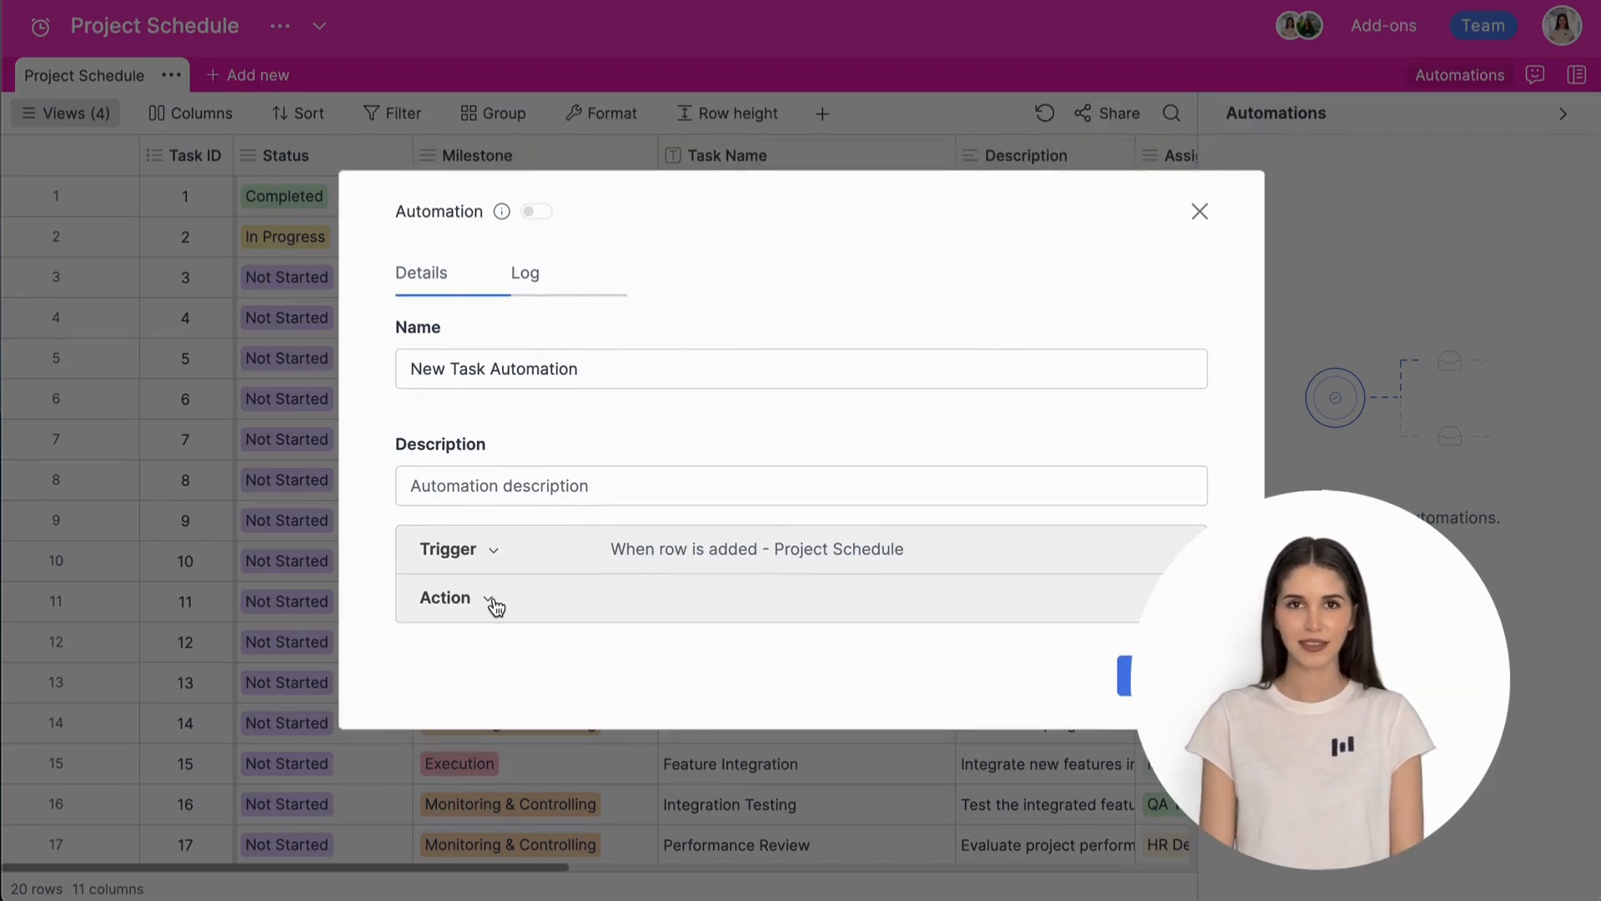
click(494, 601)
click(709, 640)
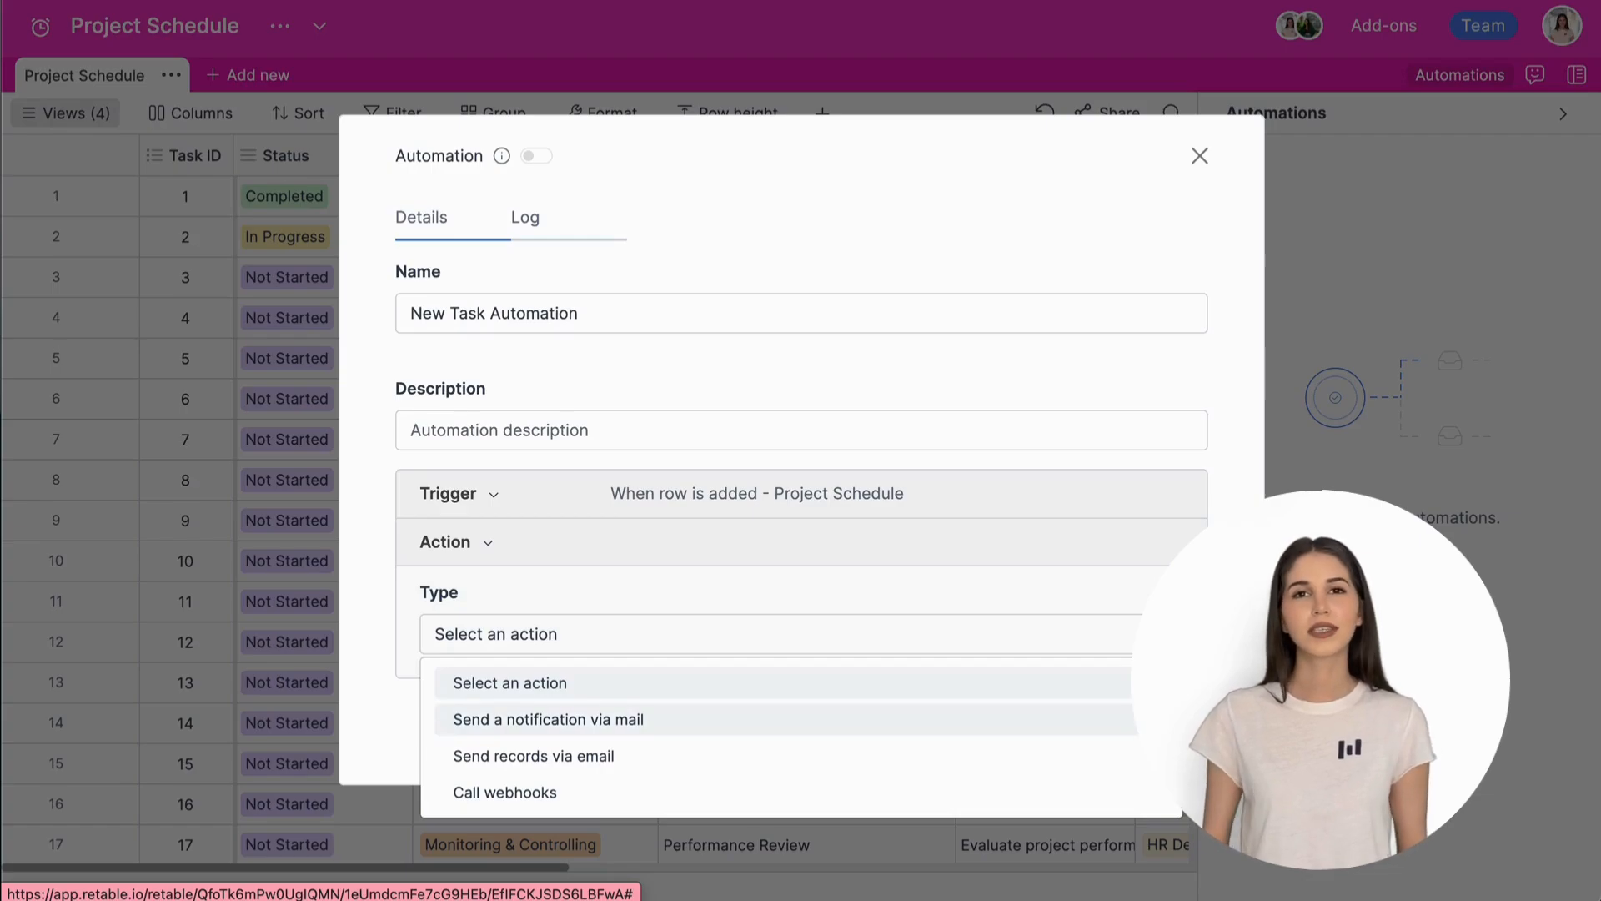
click(1008, 719)
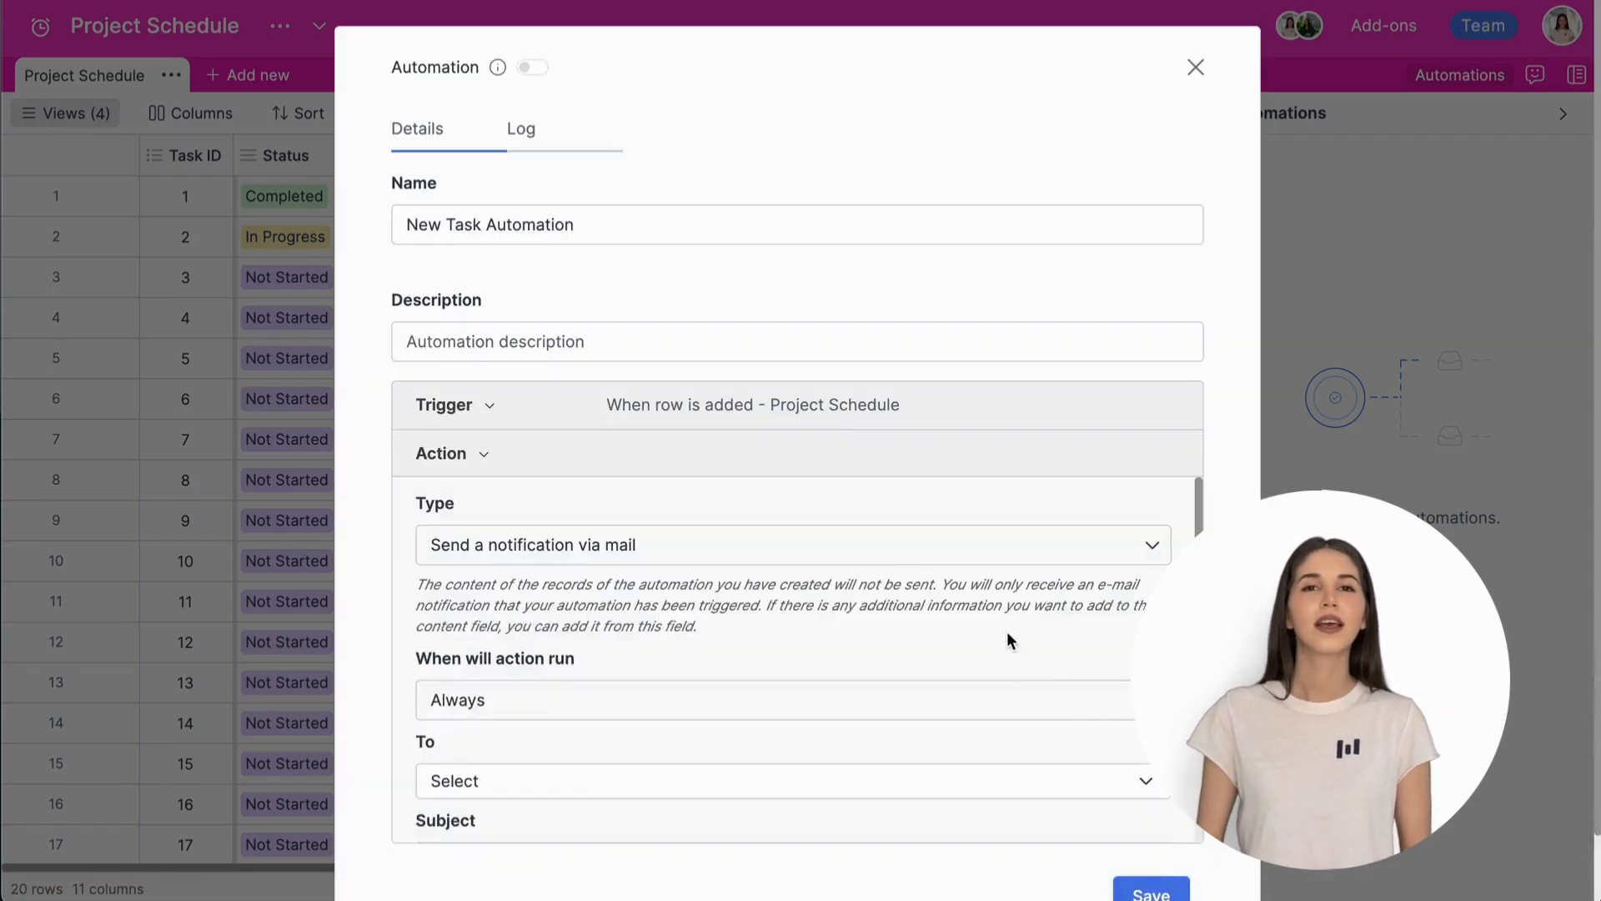
scroll(1008, 632, down, 5)
scroll(1008, 632, up, 5)
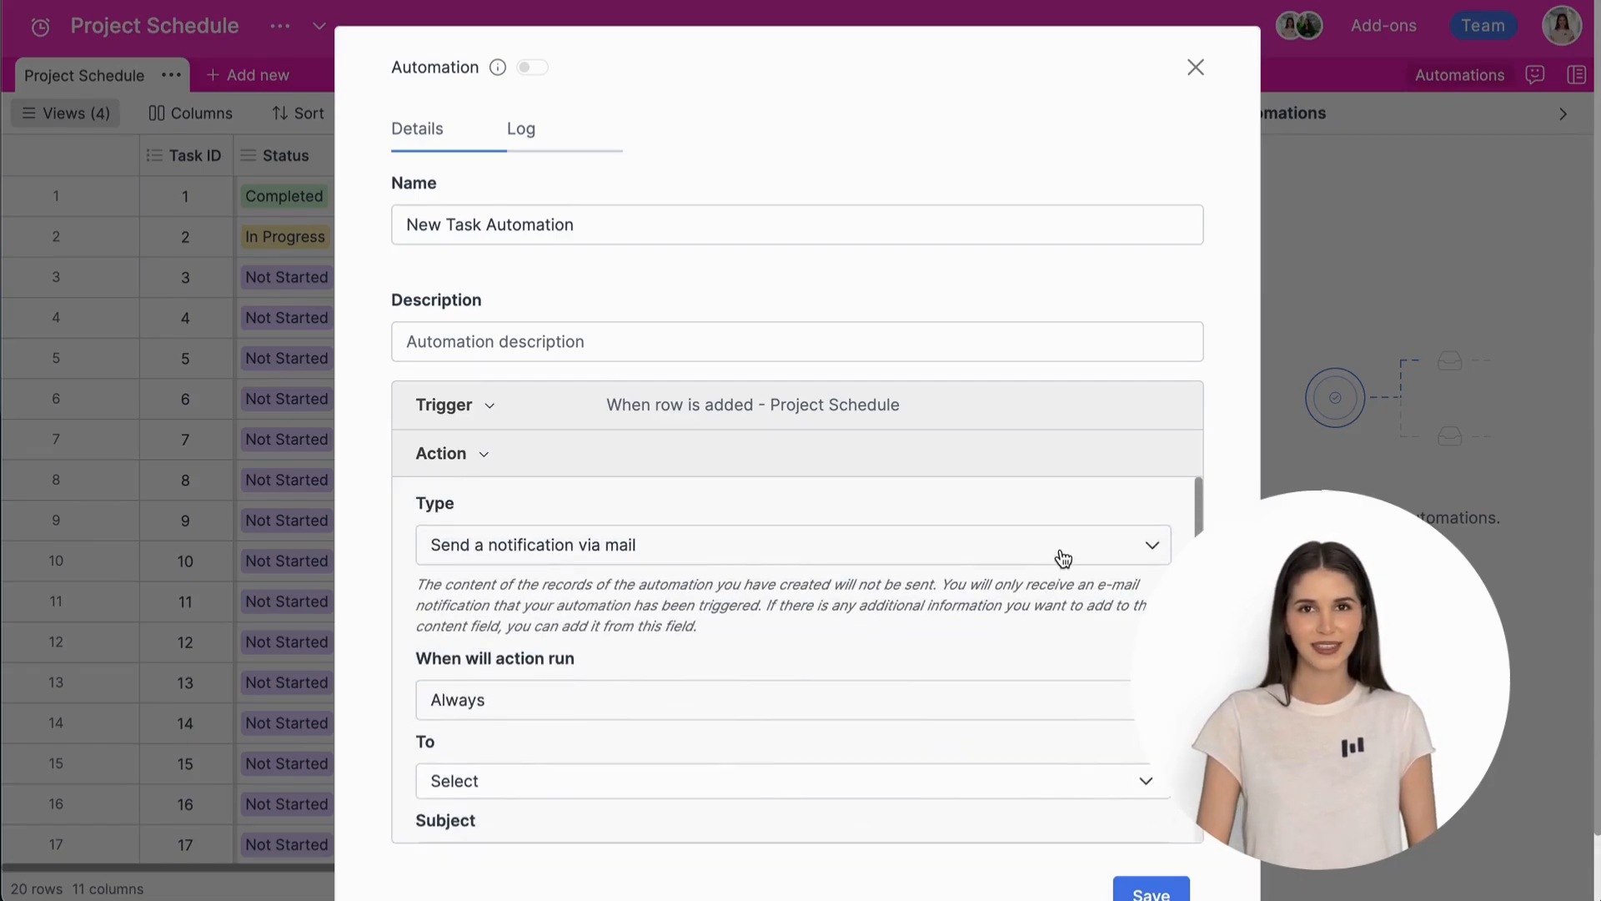
Try the "Send records via email" action for the Project Schedule table and view the columns available for its find condition.
click(1063, 558)
click(1016, 662)
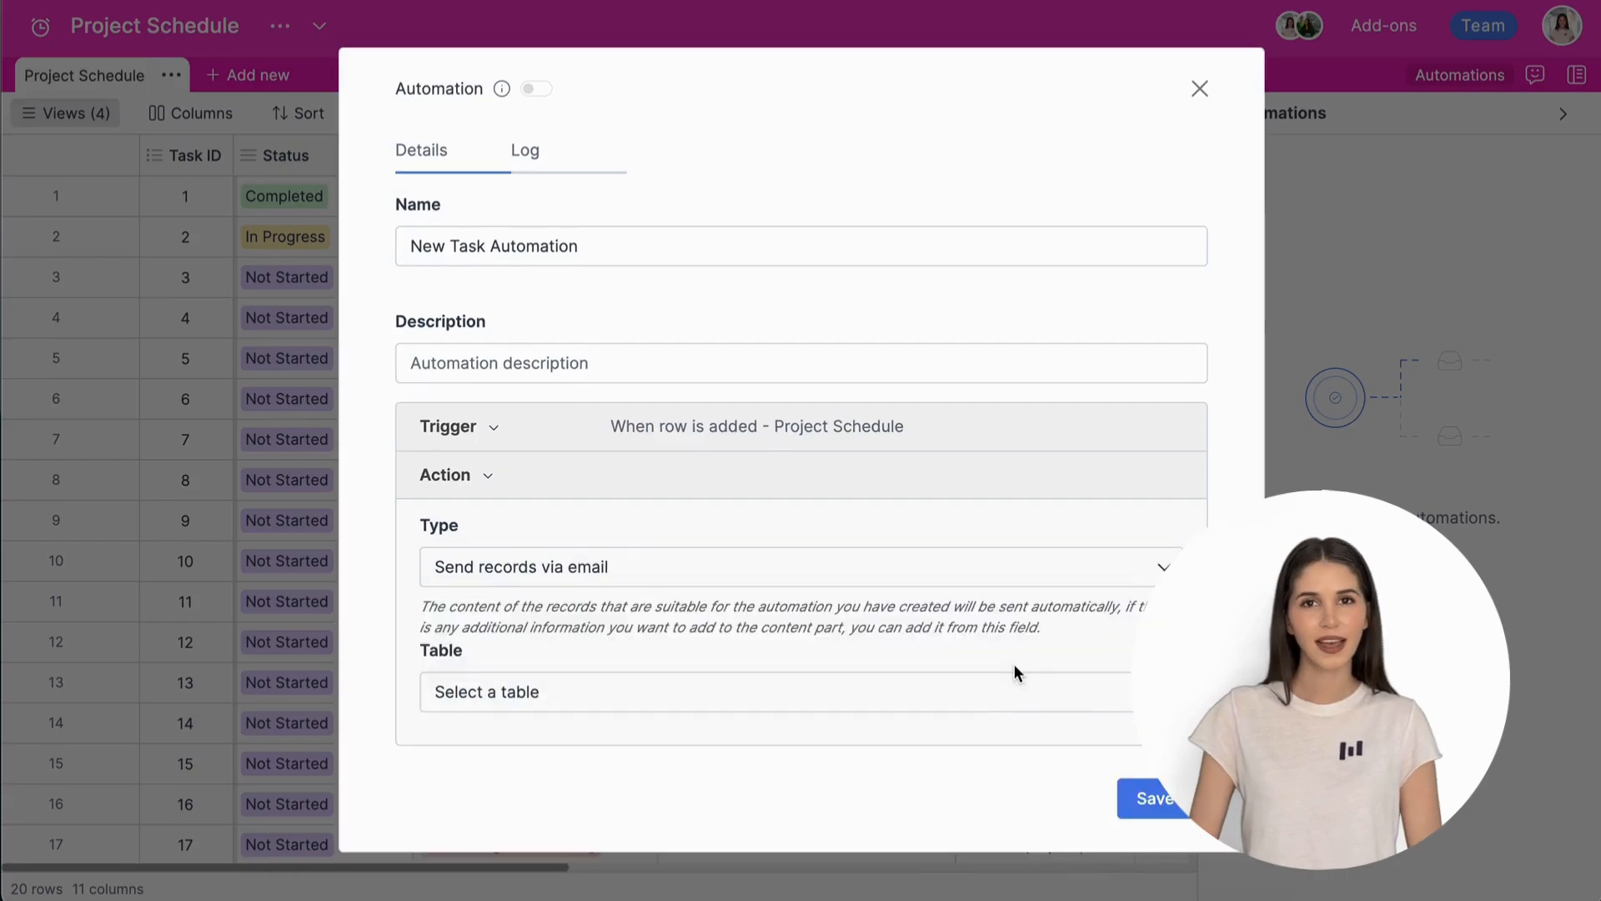
click(1009, 688)
click(957, 772)
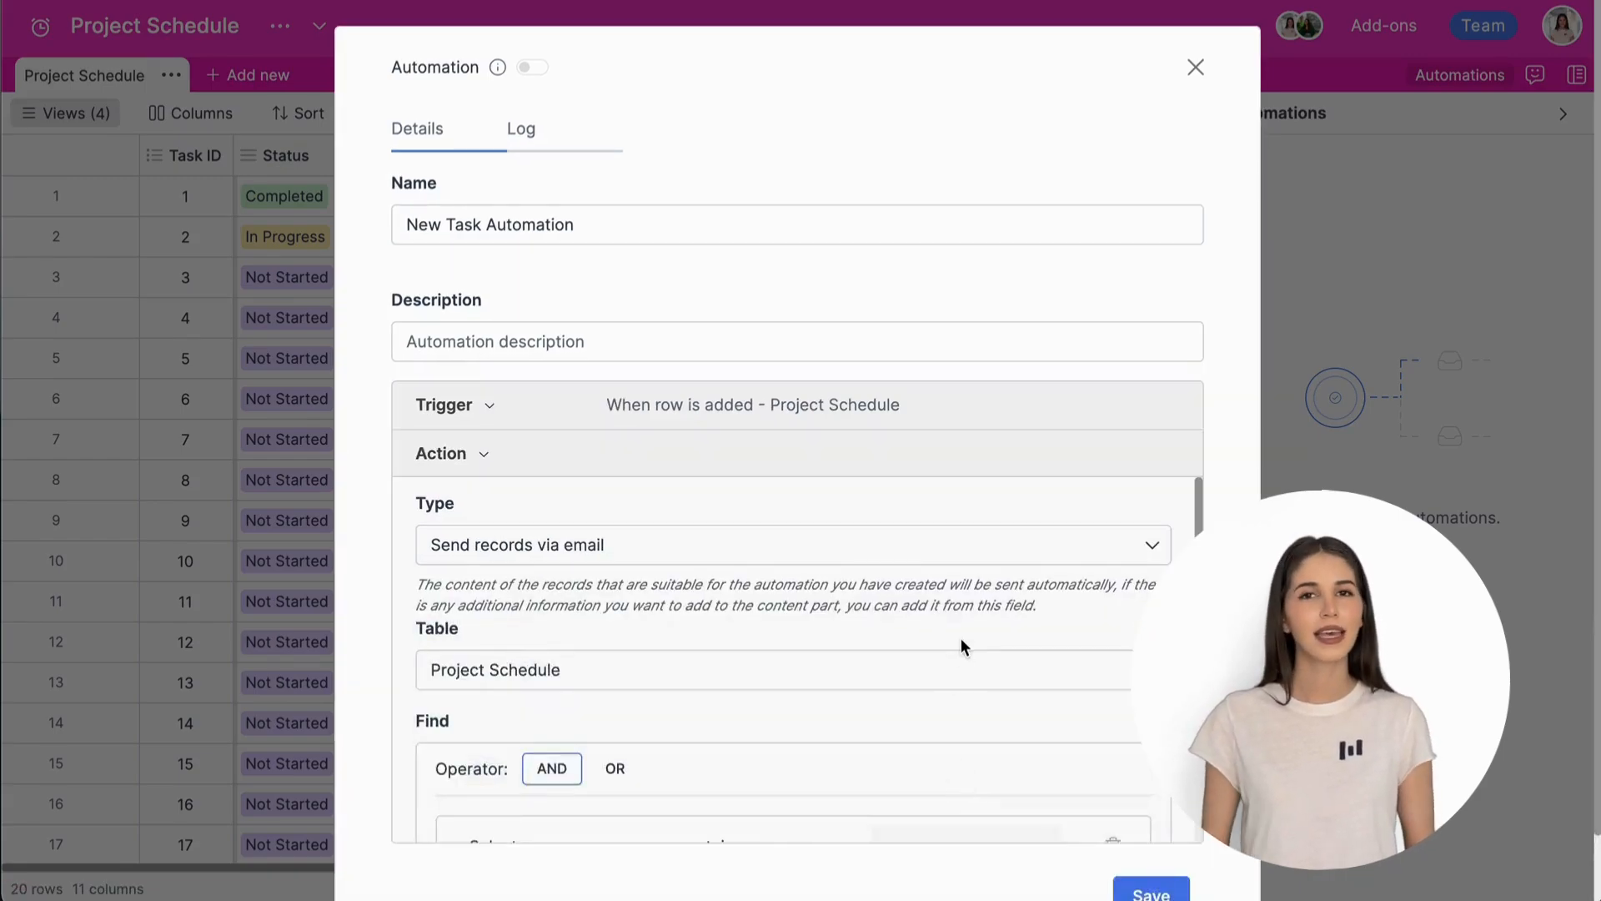
scroll(962, 640, down, 1)
click(609, 765)
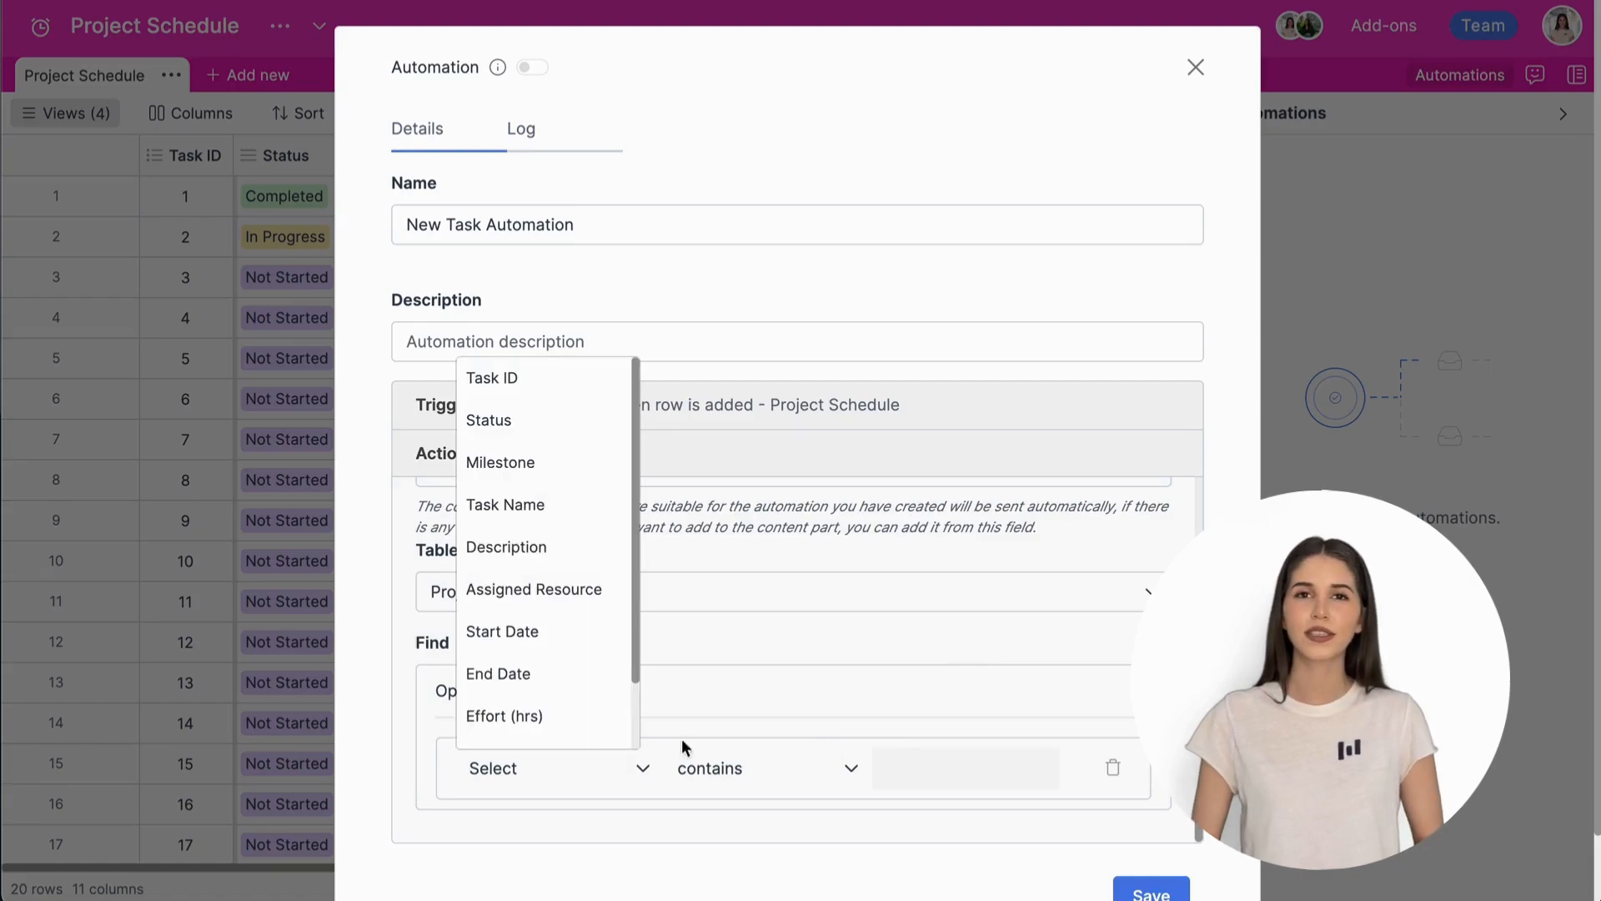
Try the "Call webhooks" action type and view its request settings and available HTTP methods.
scroll(824, 606, up, 1)
click(780, 552)
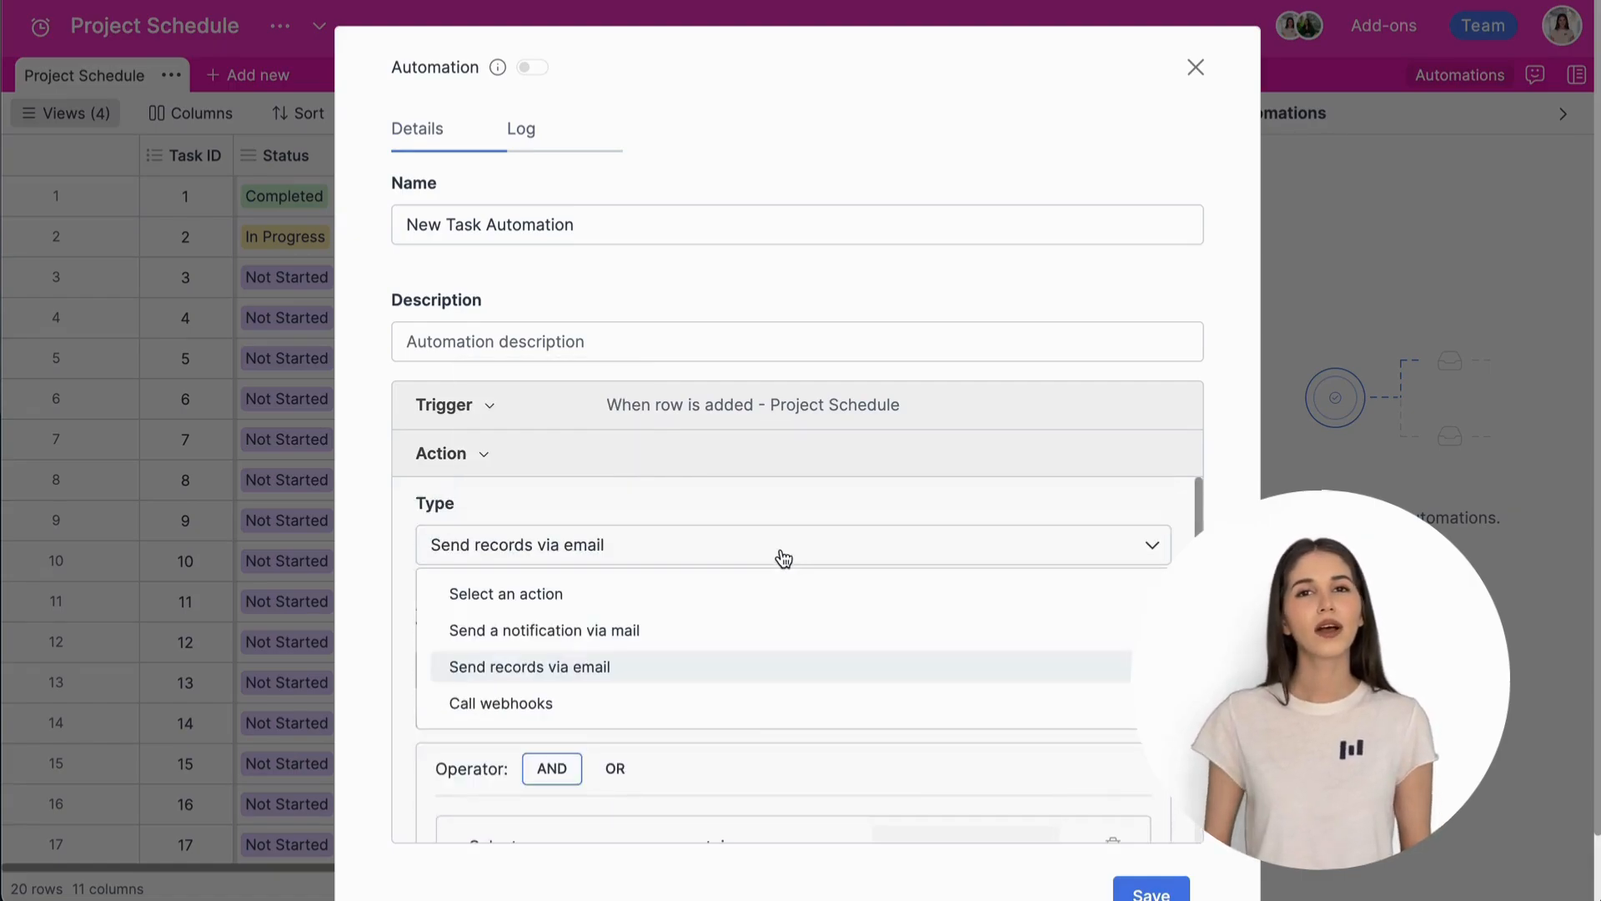
click(747, 723)
scroll(809, 572, down, 1)
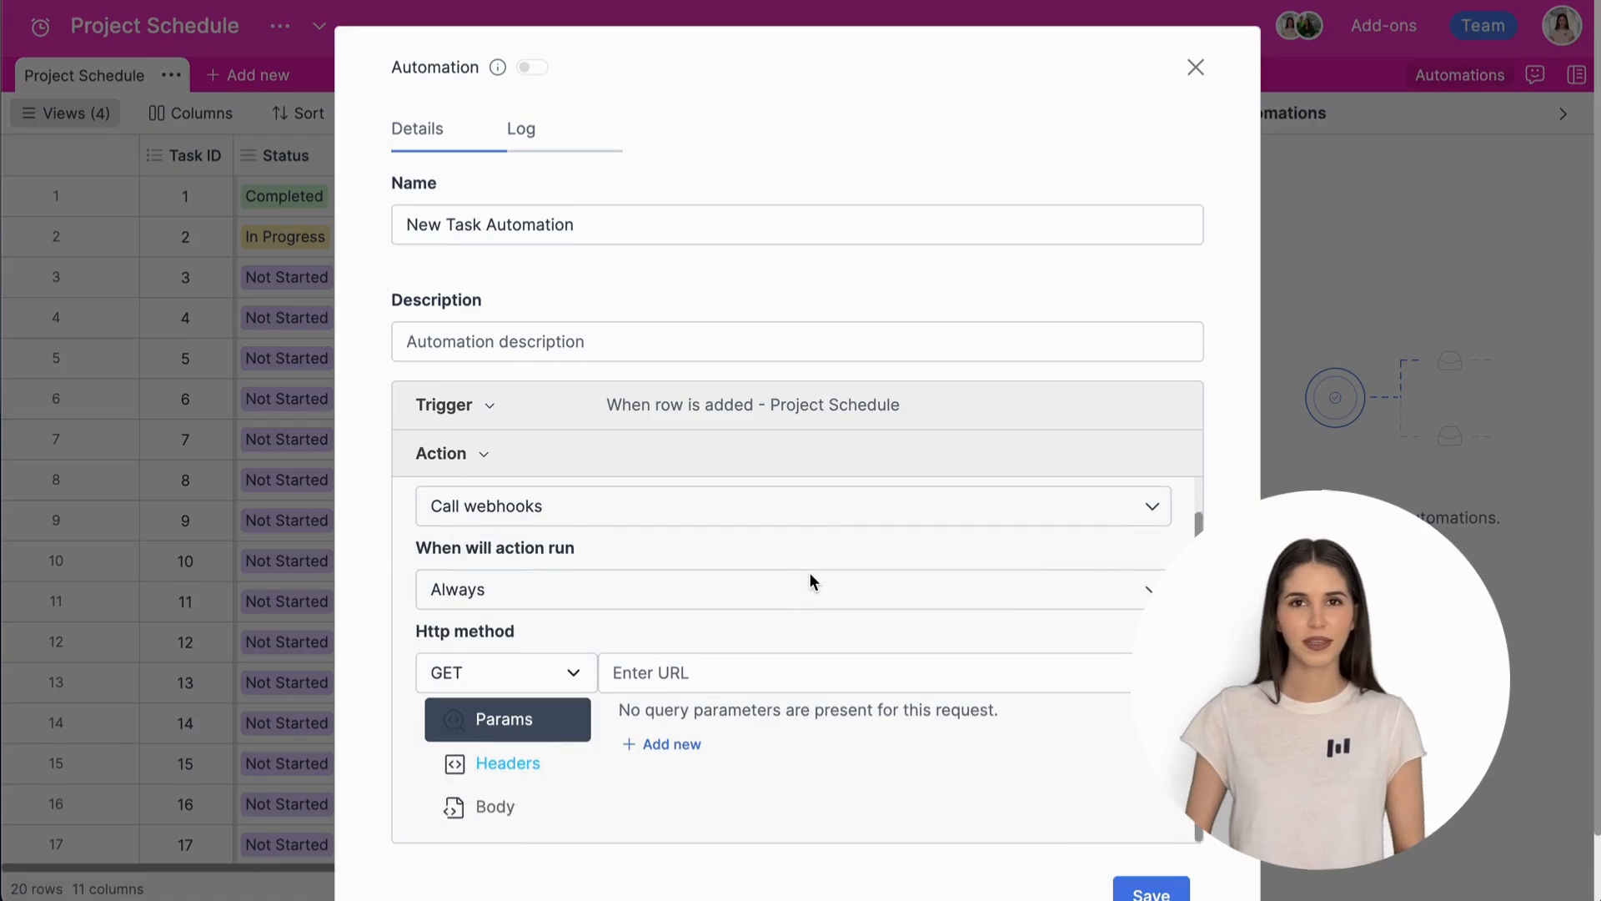
scroll(810, 581, up, 1)
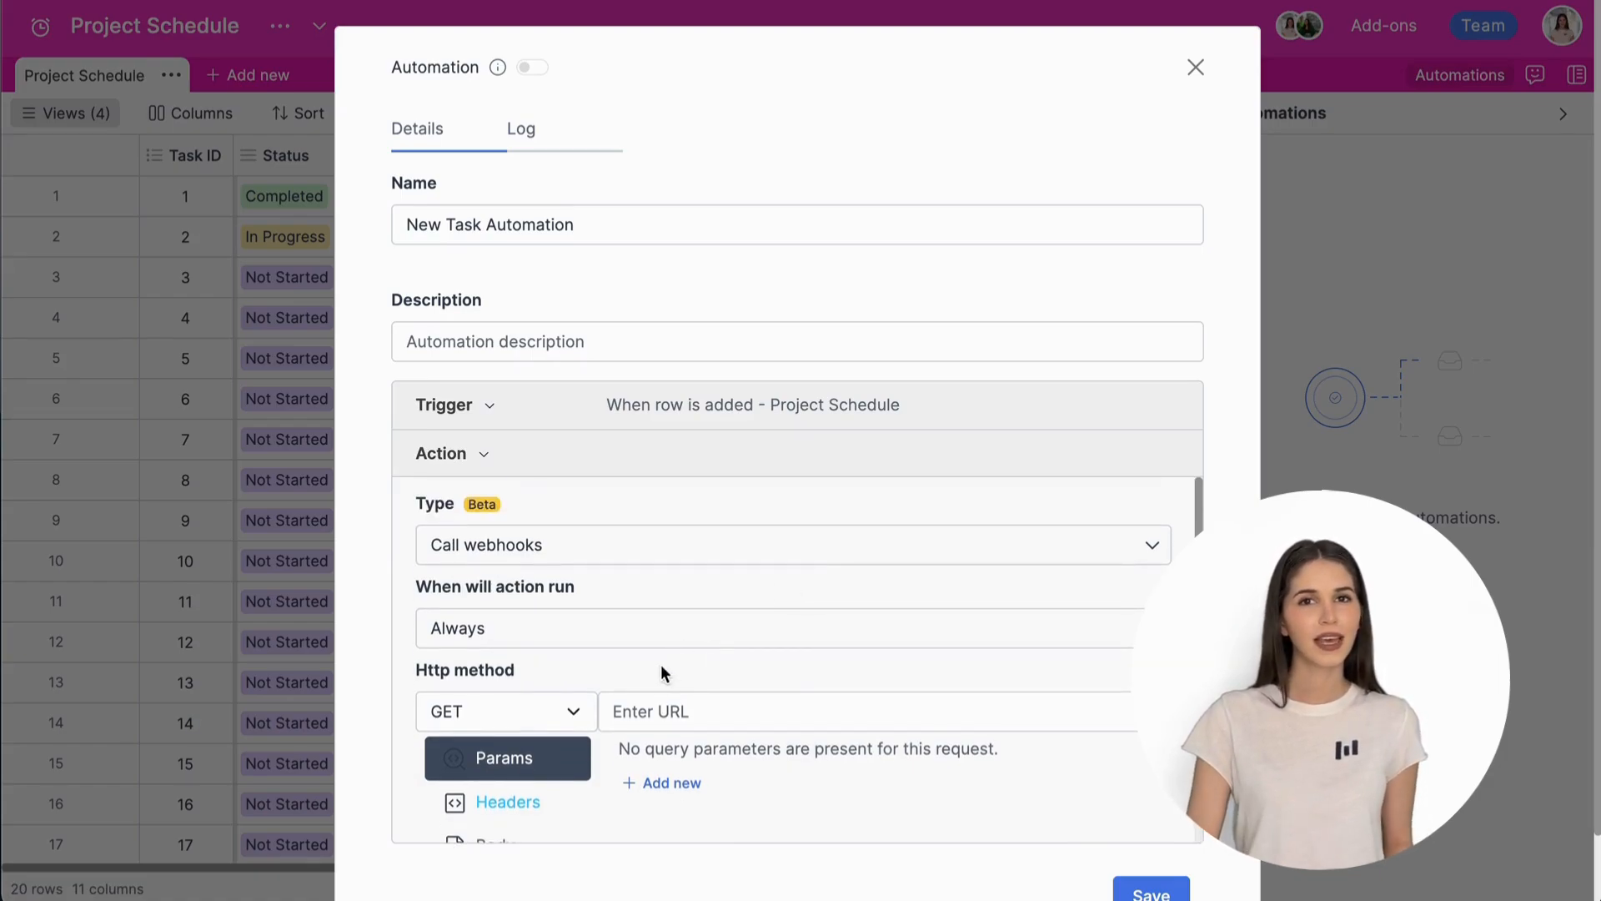
click(552, 717)
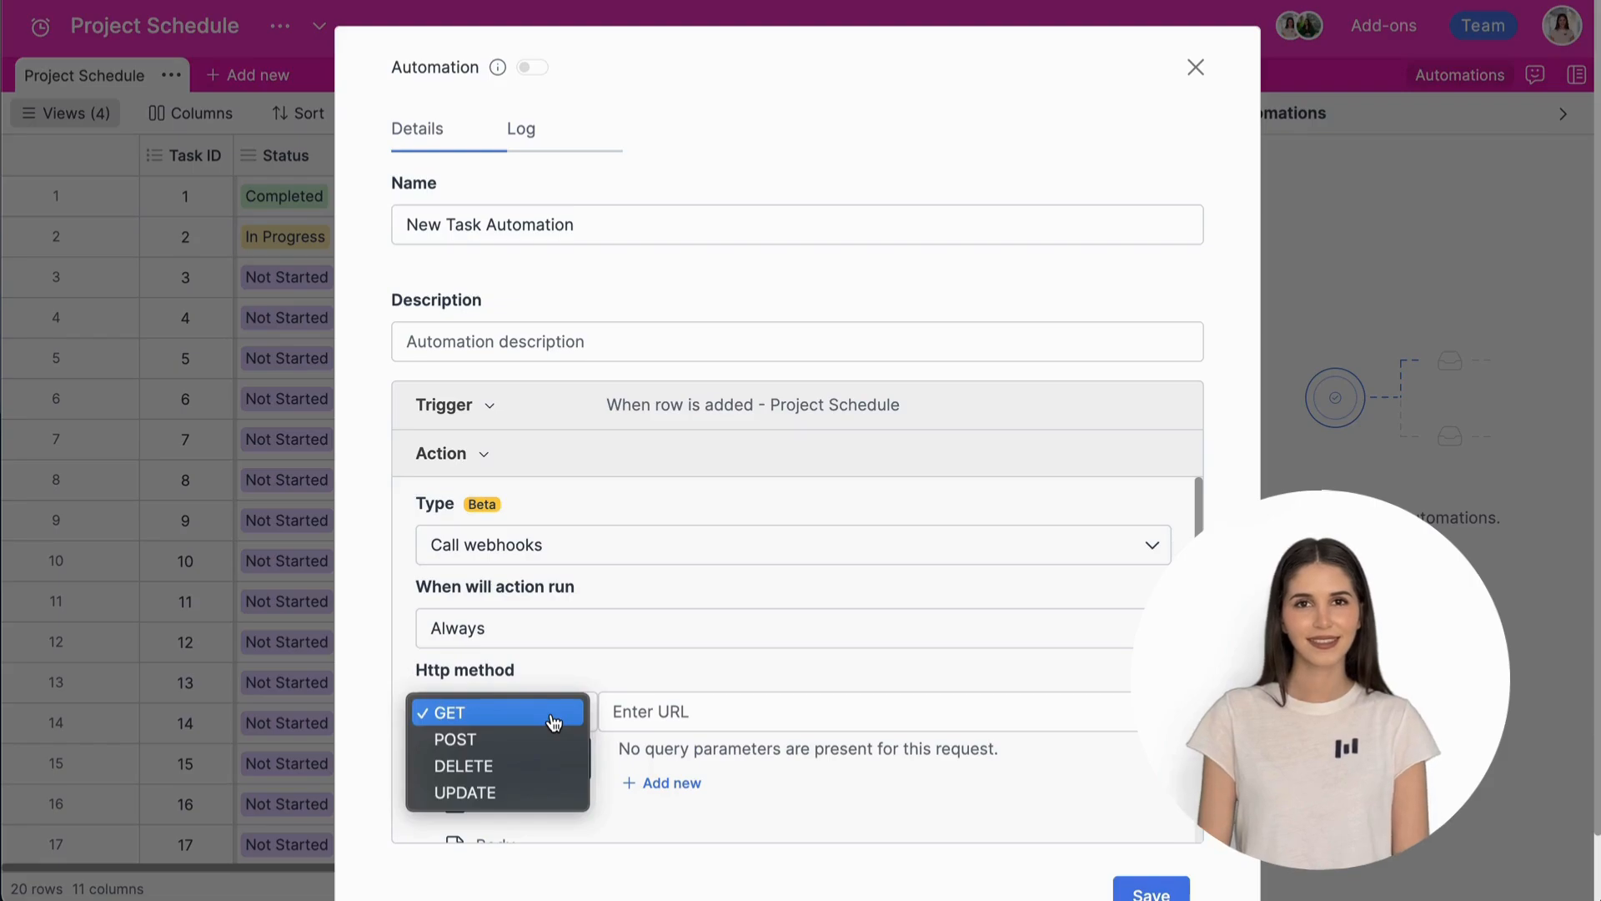
click(794, 822)
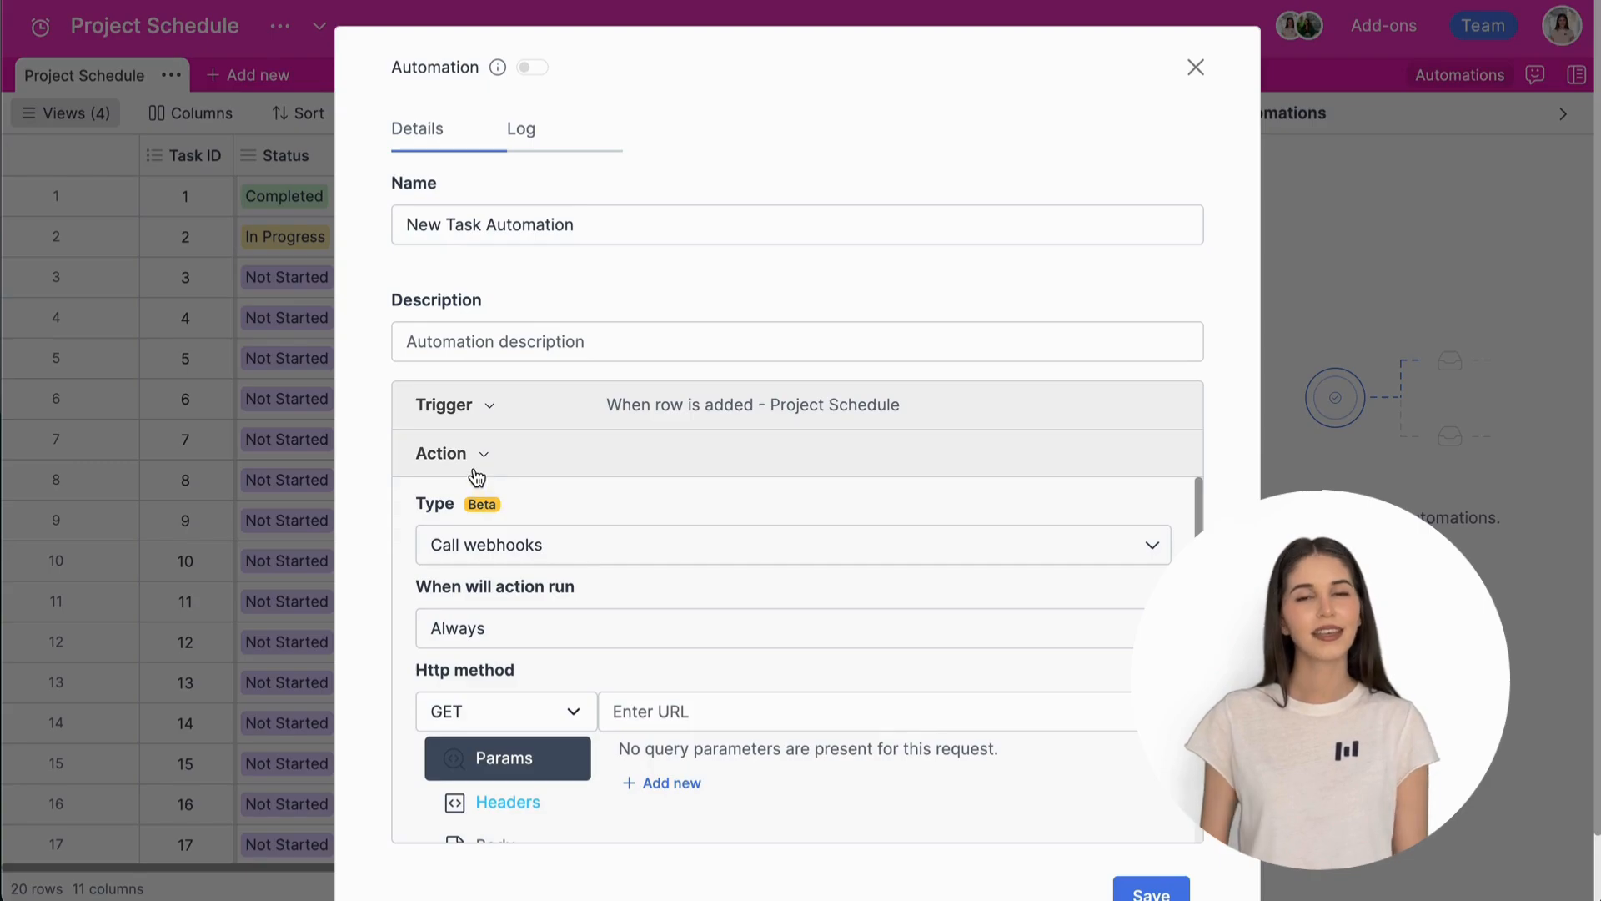
Set the action type to "Send a notification via mail" and choose the second listed team member as the recipient.
click(499, 547)
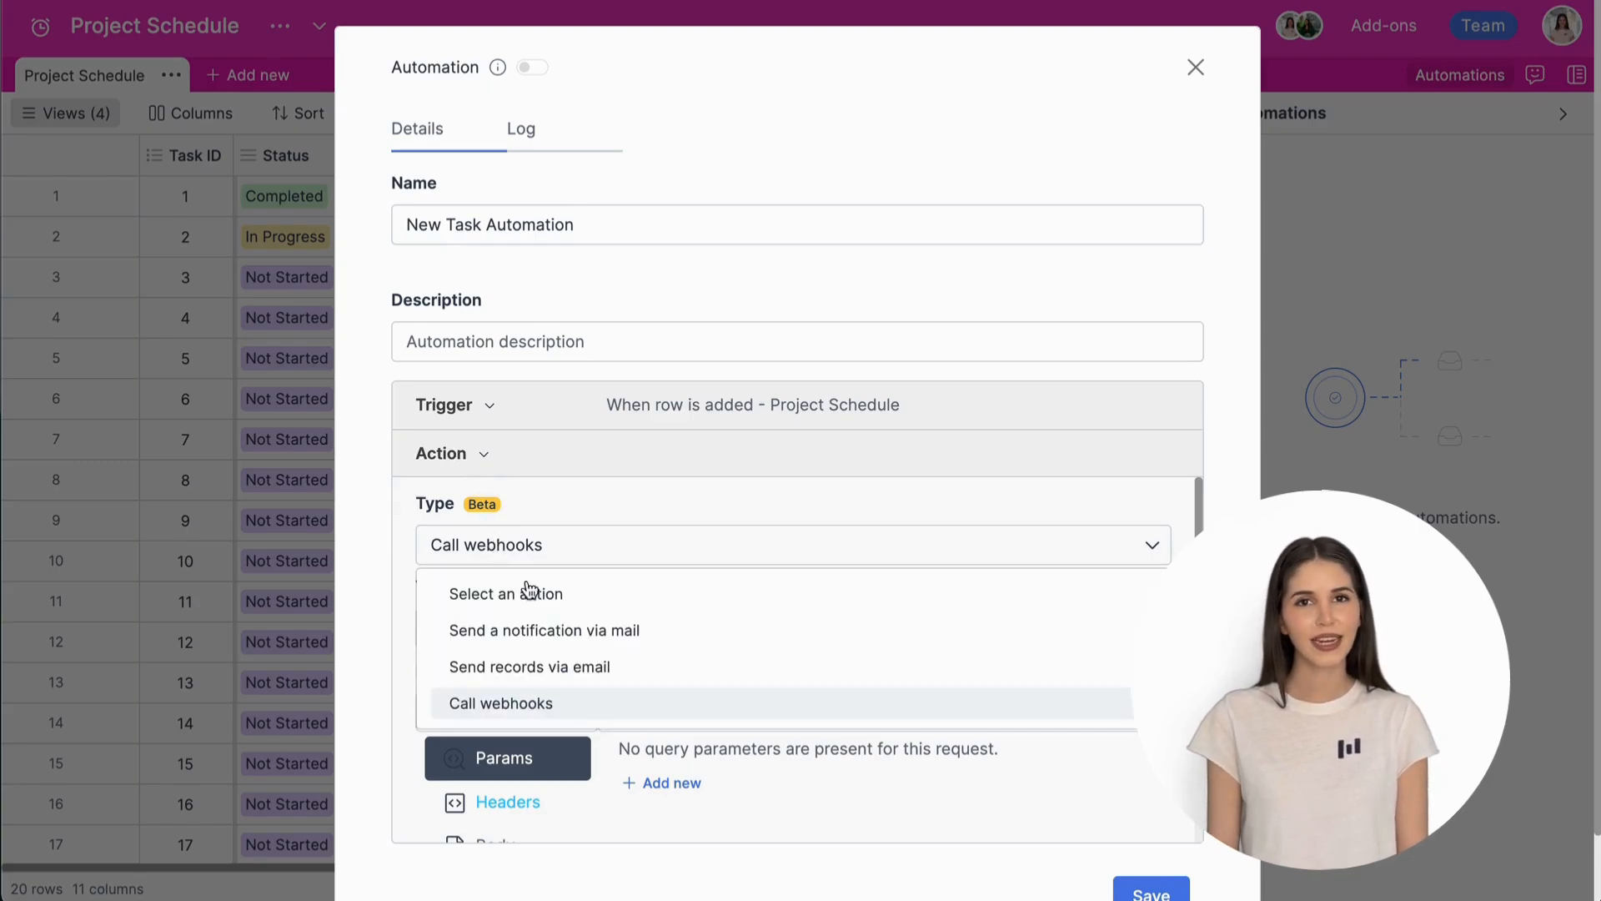
click(554, 631)
scroll(554, 628, down, 2)
click(554, 642)
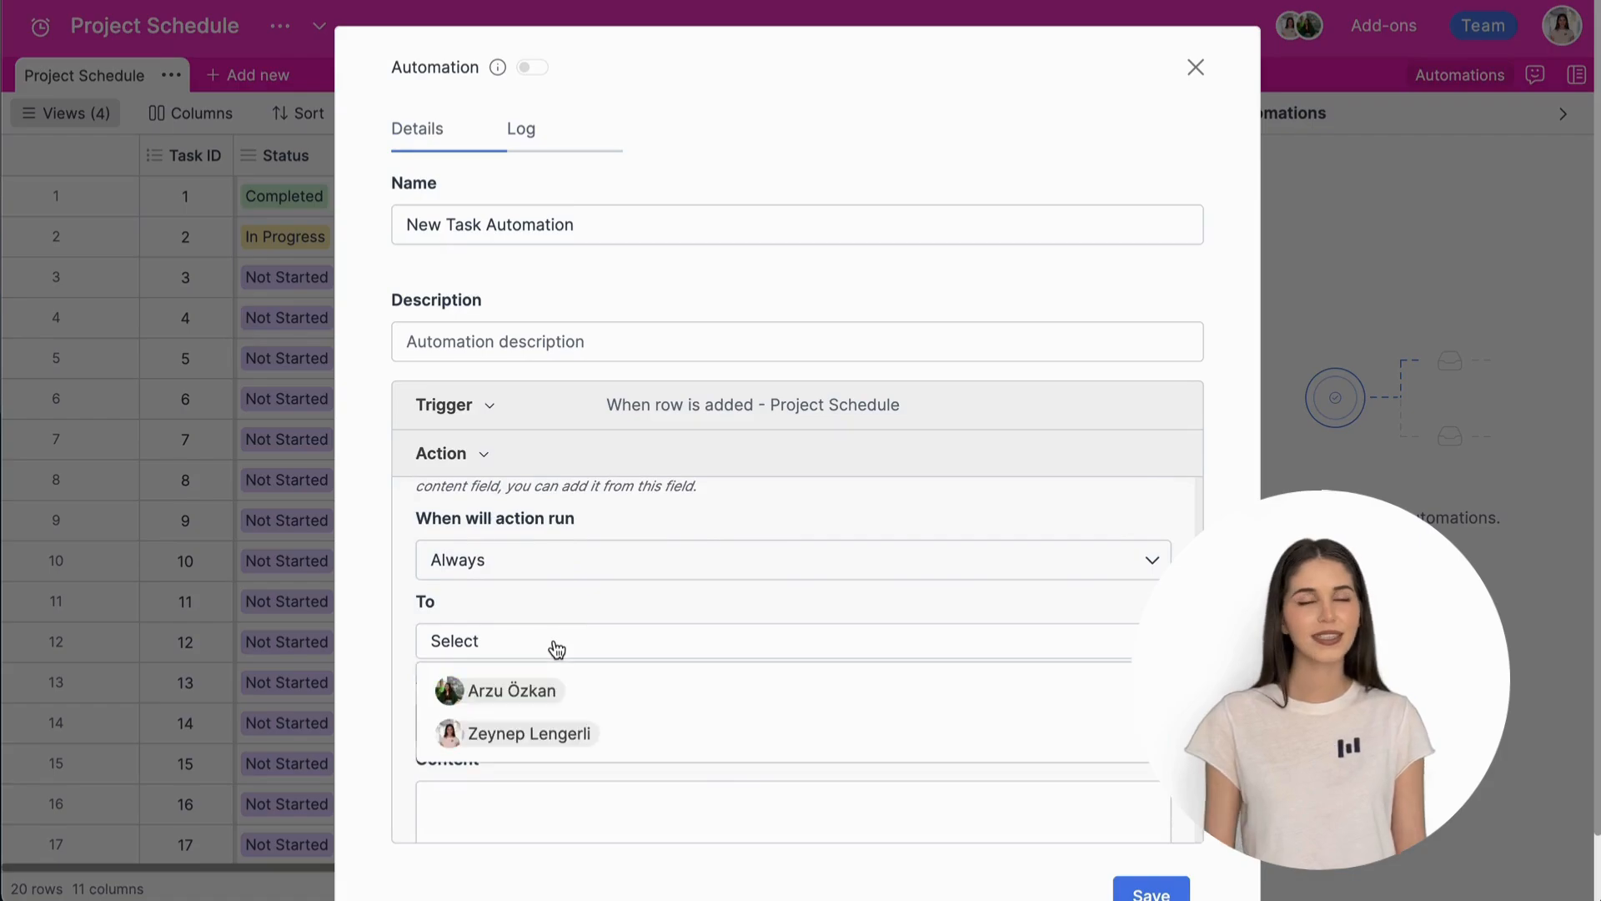
click(628, 753)
click(655, 602)
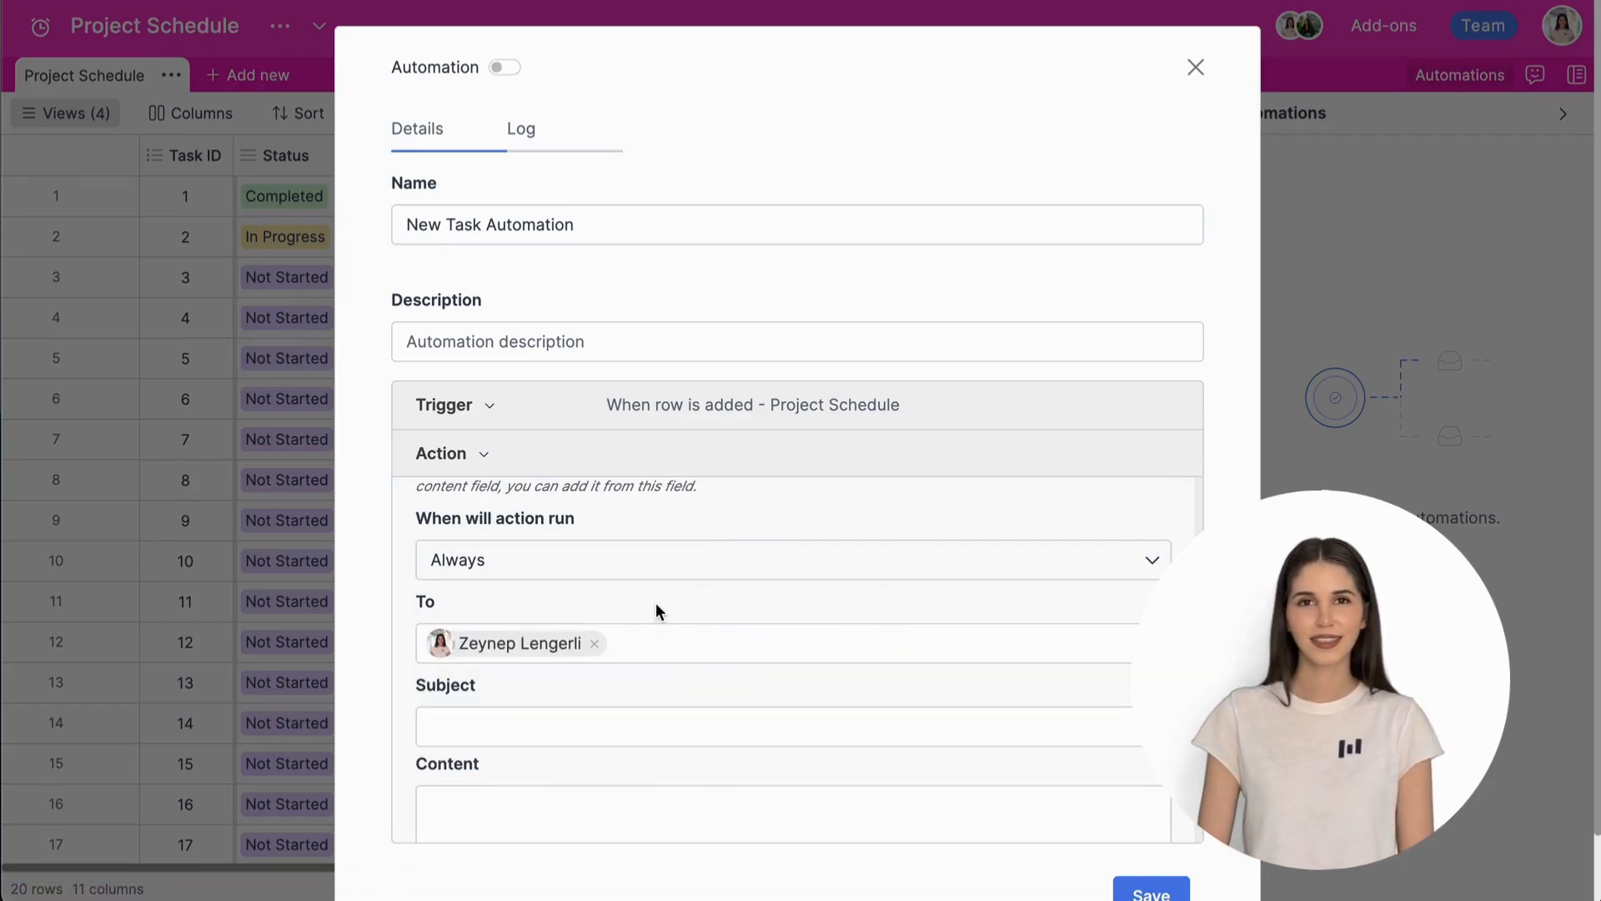
scroll(656, 603, down, 2)
scroll(656, 602, up, 3)
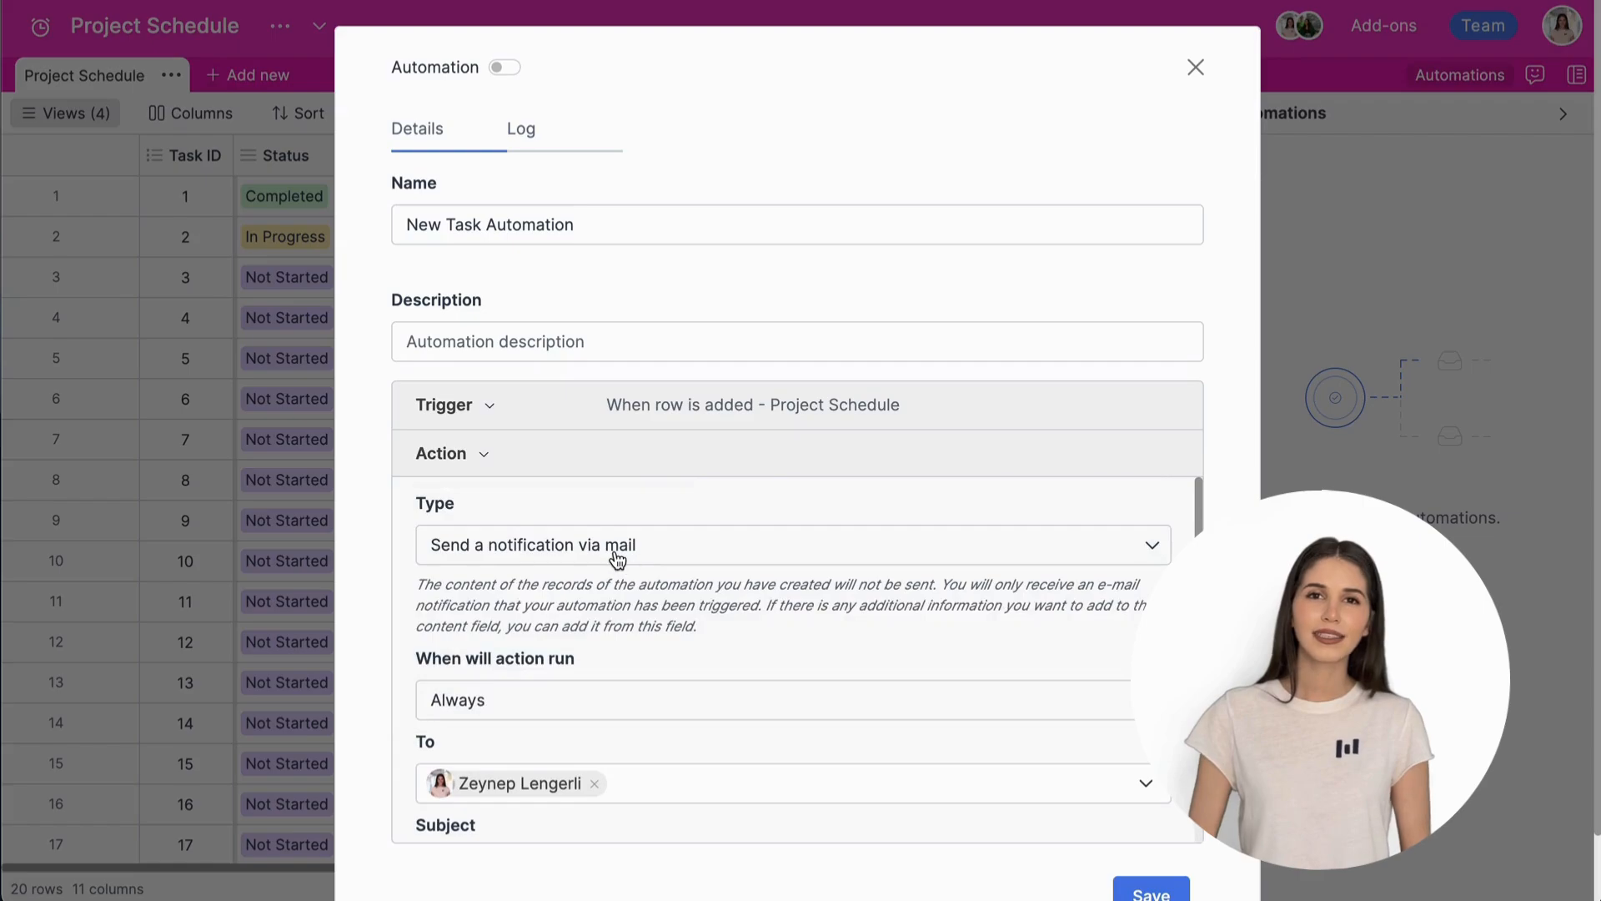
click(615, 552)
click(592, 702)
scroll(705, 648, down, 1)
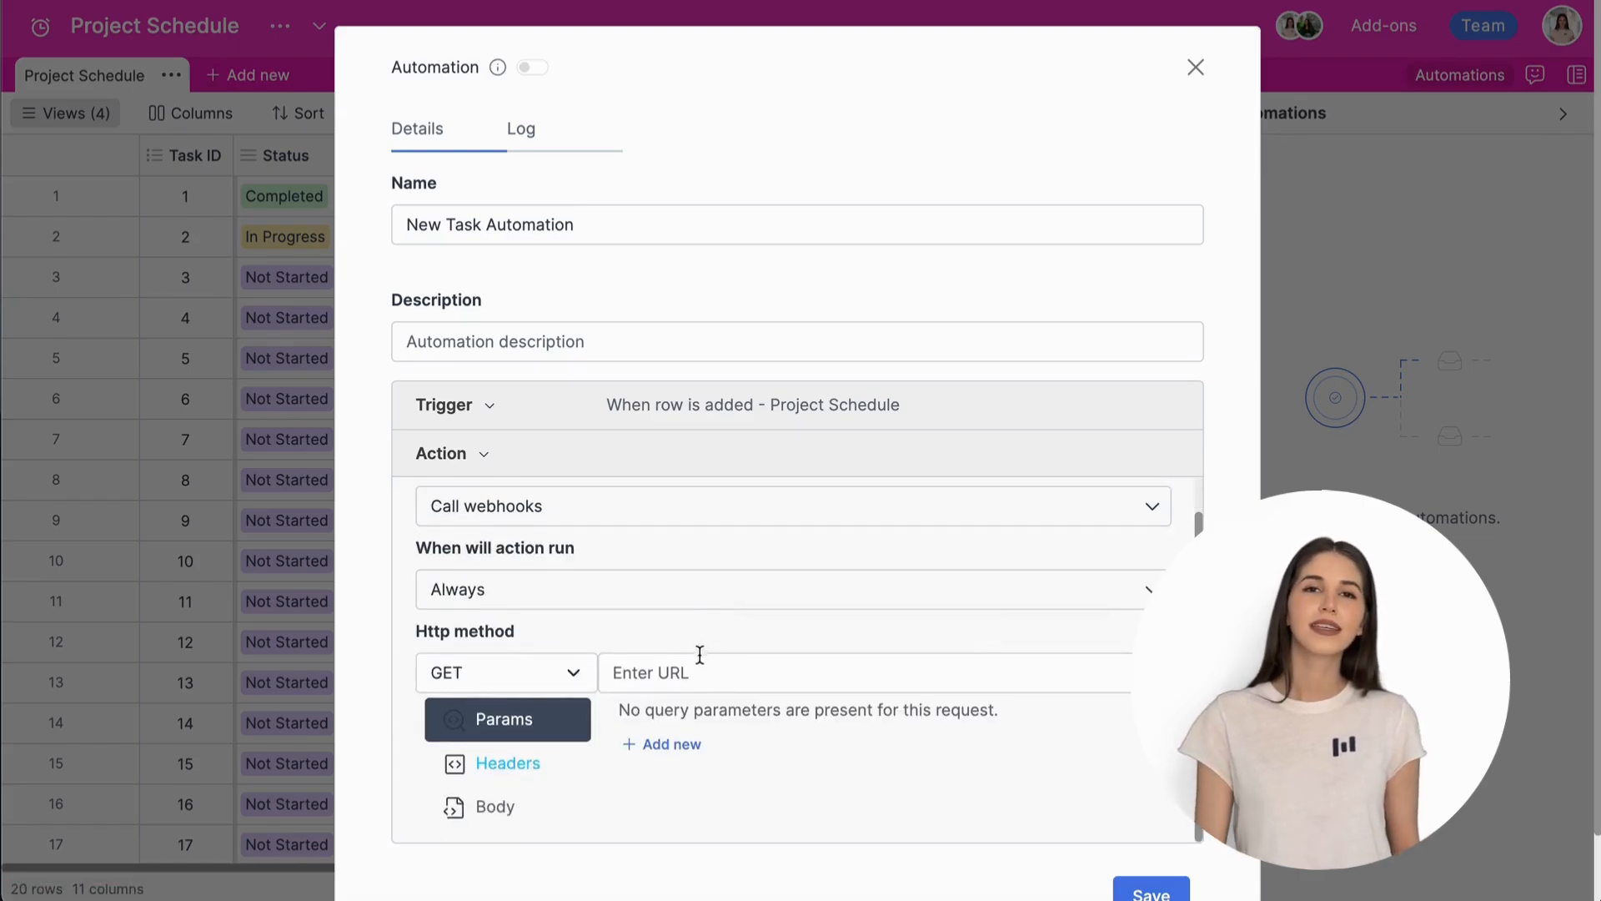
click(693, 673)
text(www.)
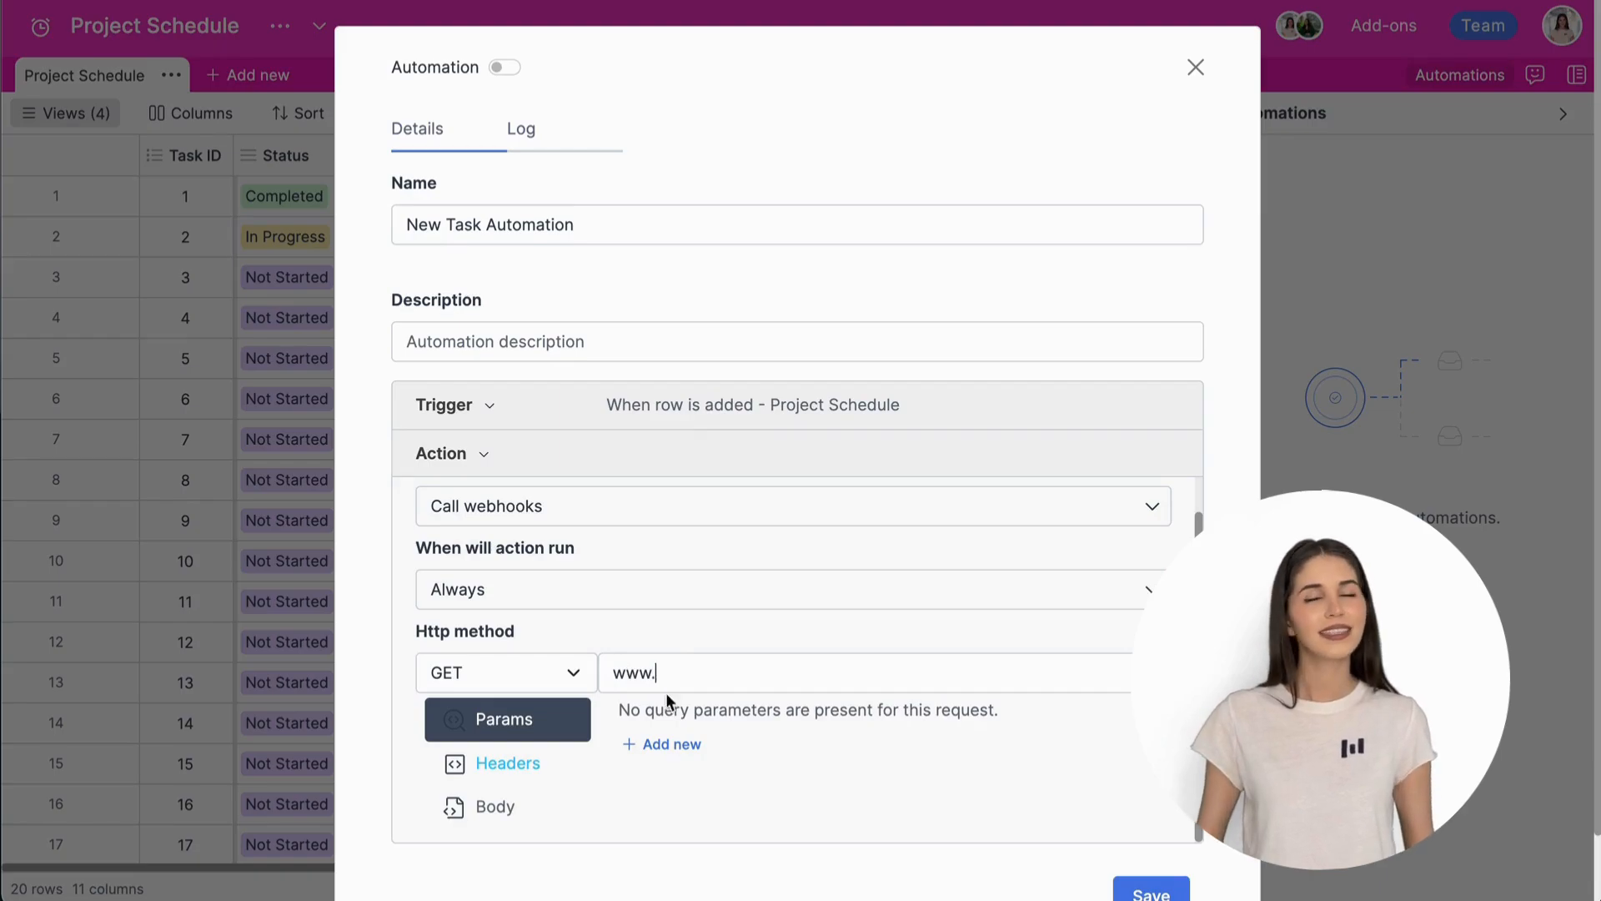
click(572, 670)
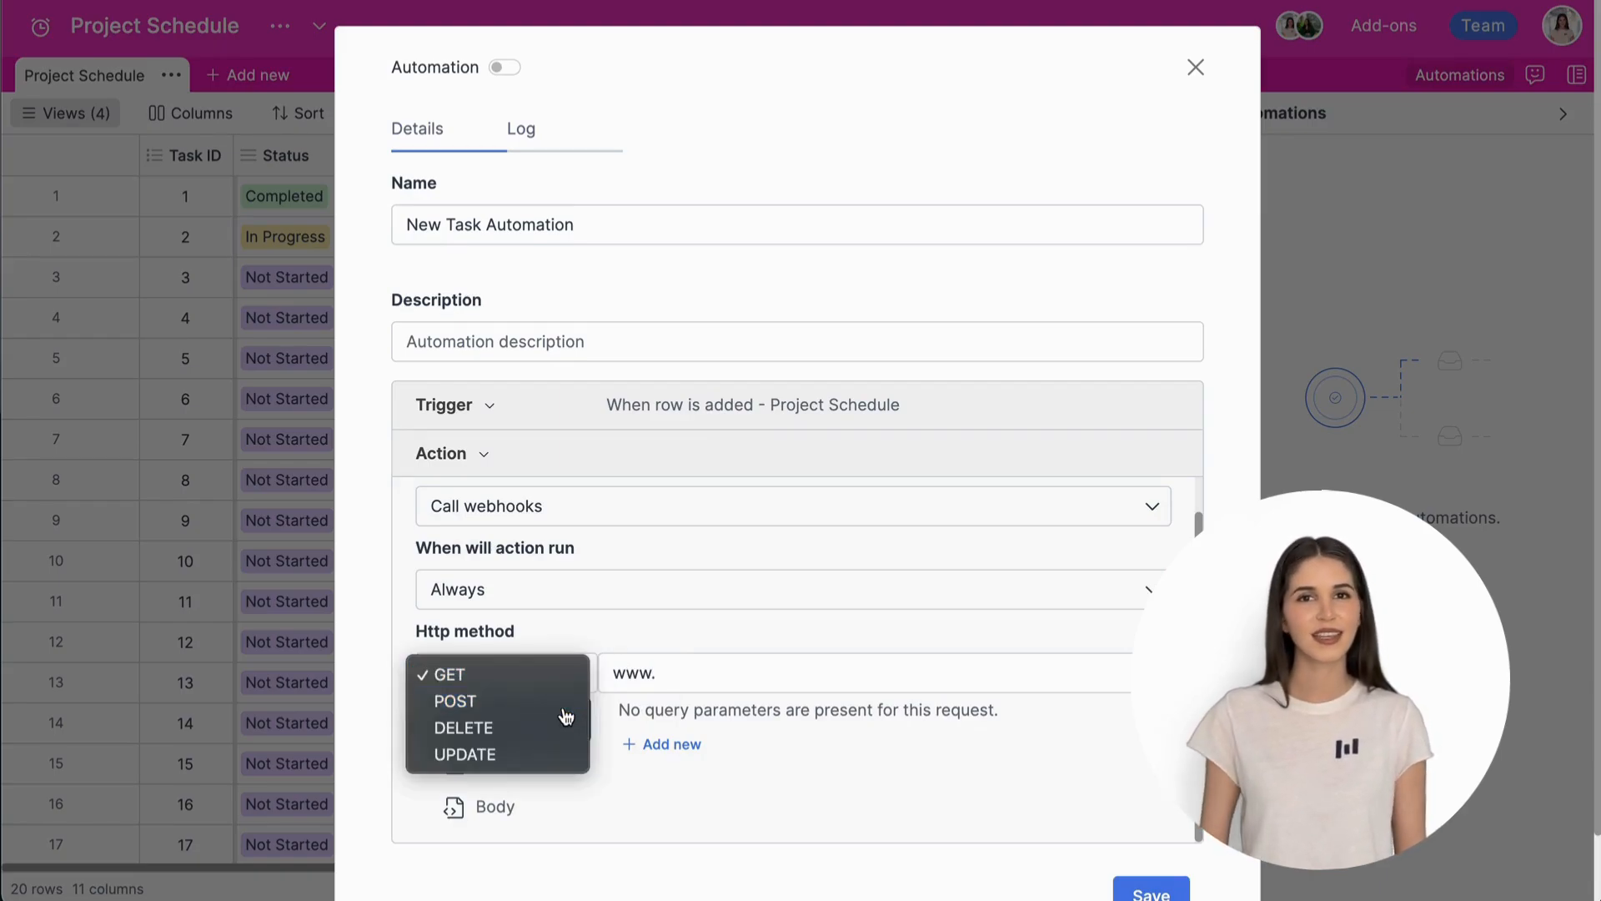
click(561, 701)
click(535, 769)
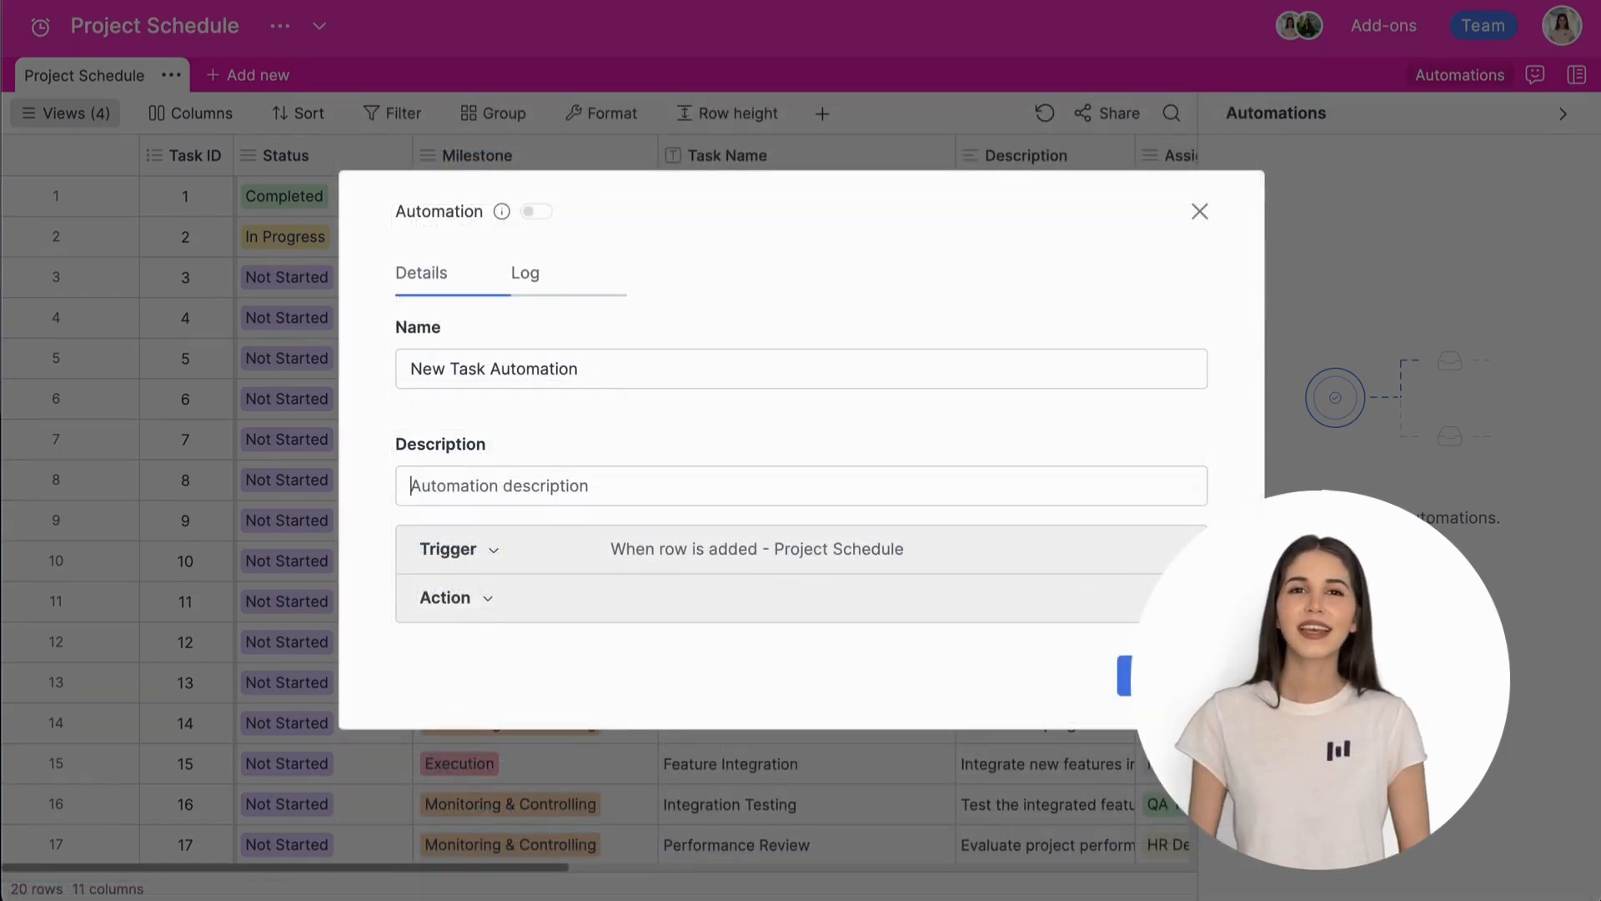
Describe the automation as ":)" and set its trigger to "When cell is updated" for the Project Schedule table's Status column.
text(:))
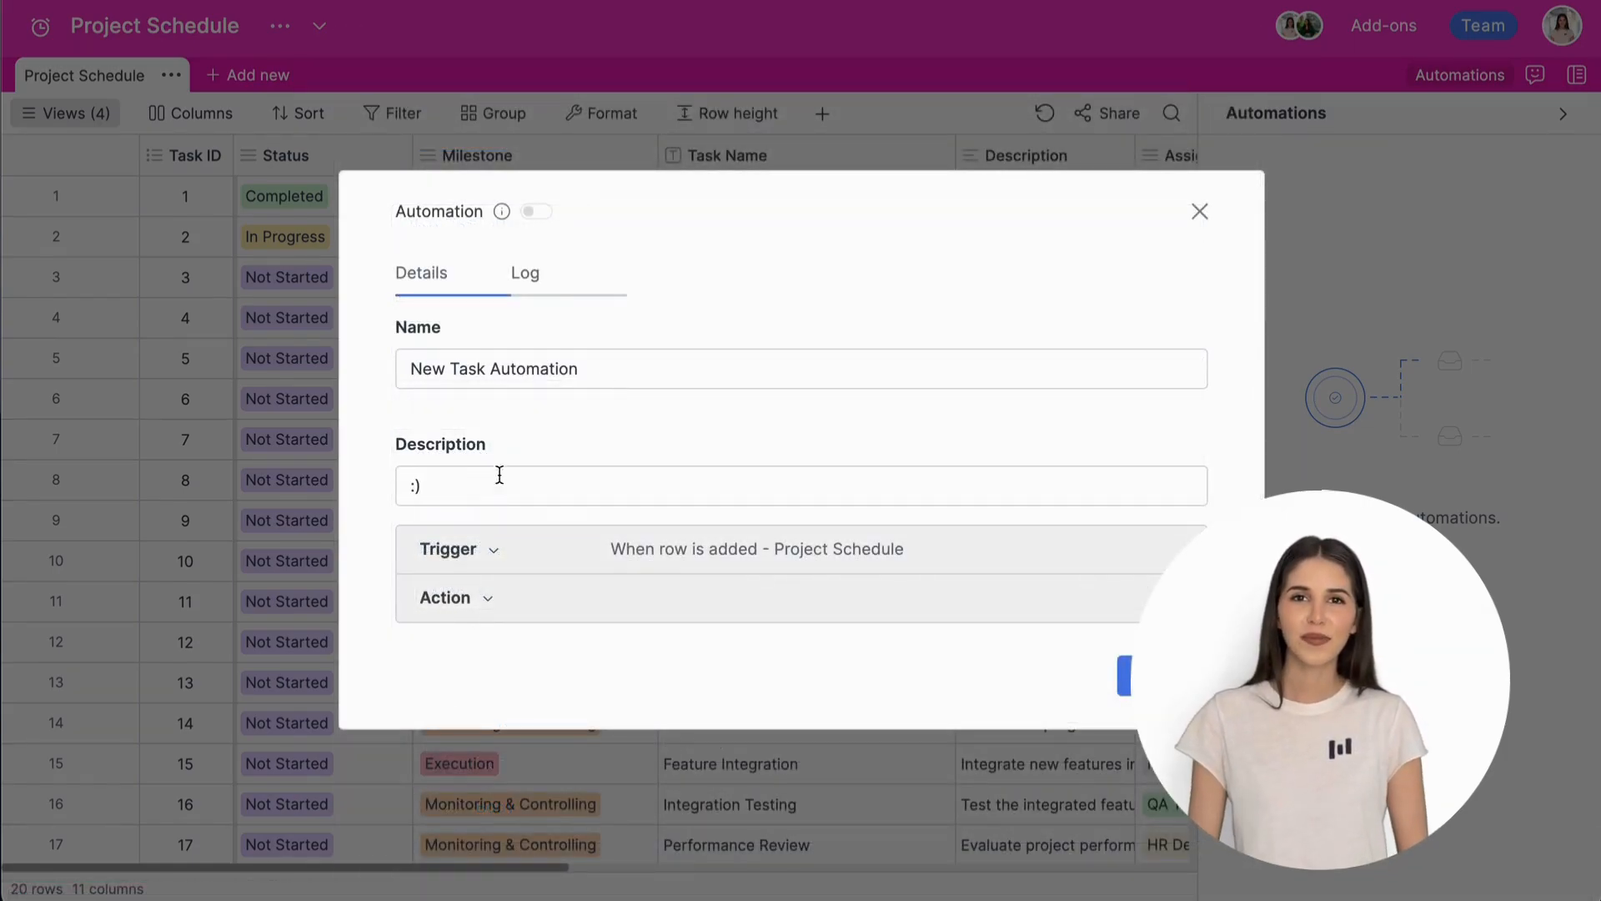
click(492, 552)
click(536, 544)
click(533, 734)
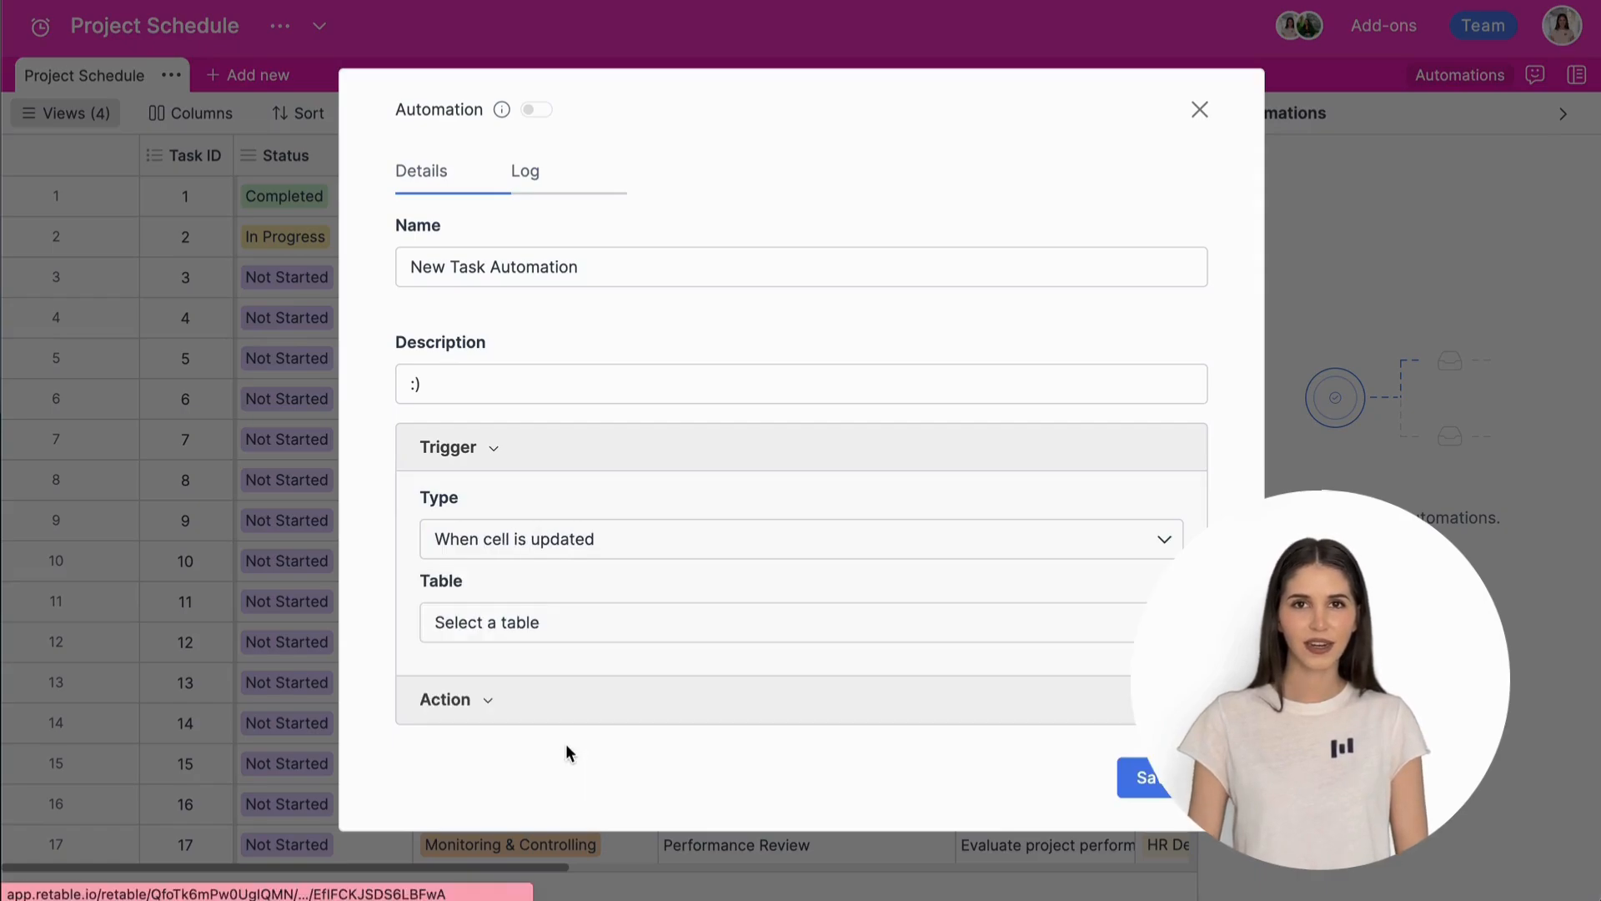
click(528, 622)
click(542, 704)
click(572, 665)
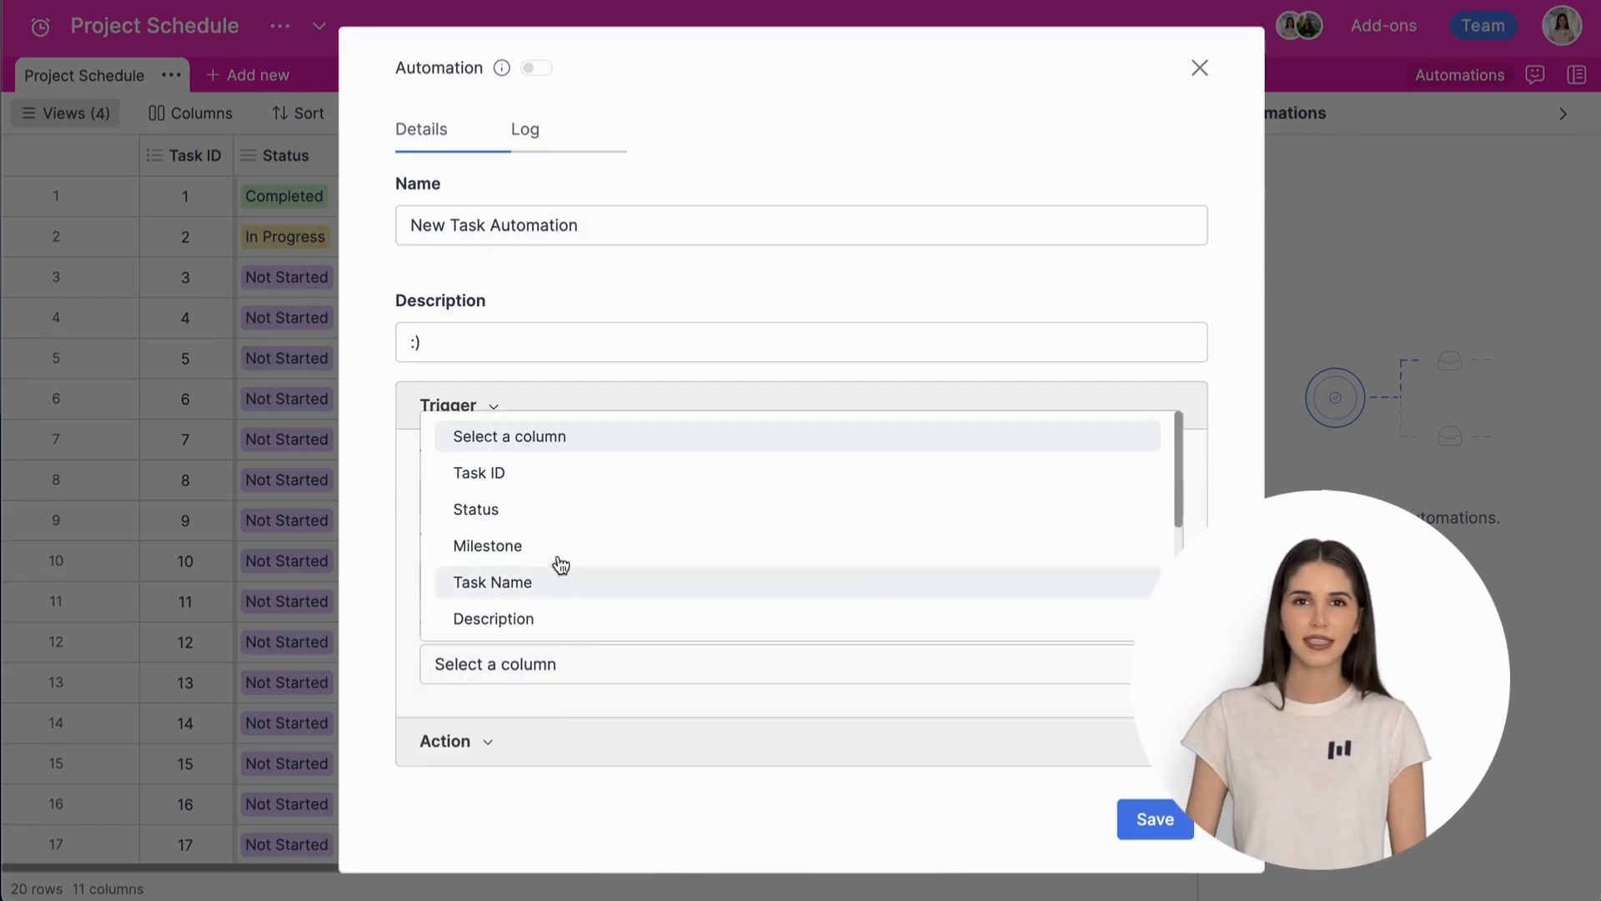
click(552, 515)
Set the action type to "Send a notification via mail" and choose the team member who receives it.
click(519, 751)
click(537, 636)
click(602, 719)
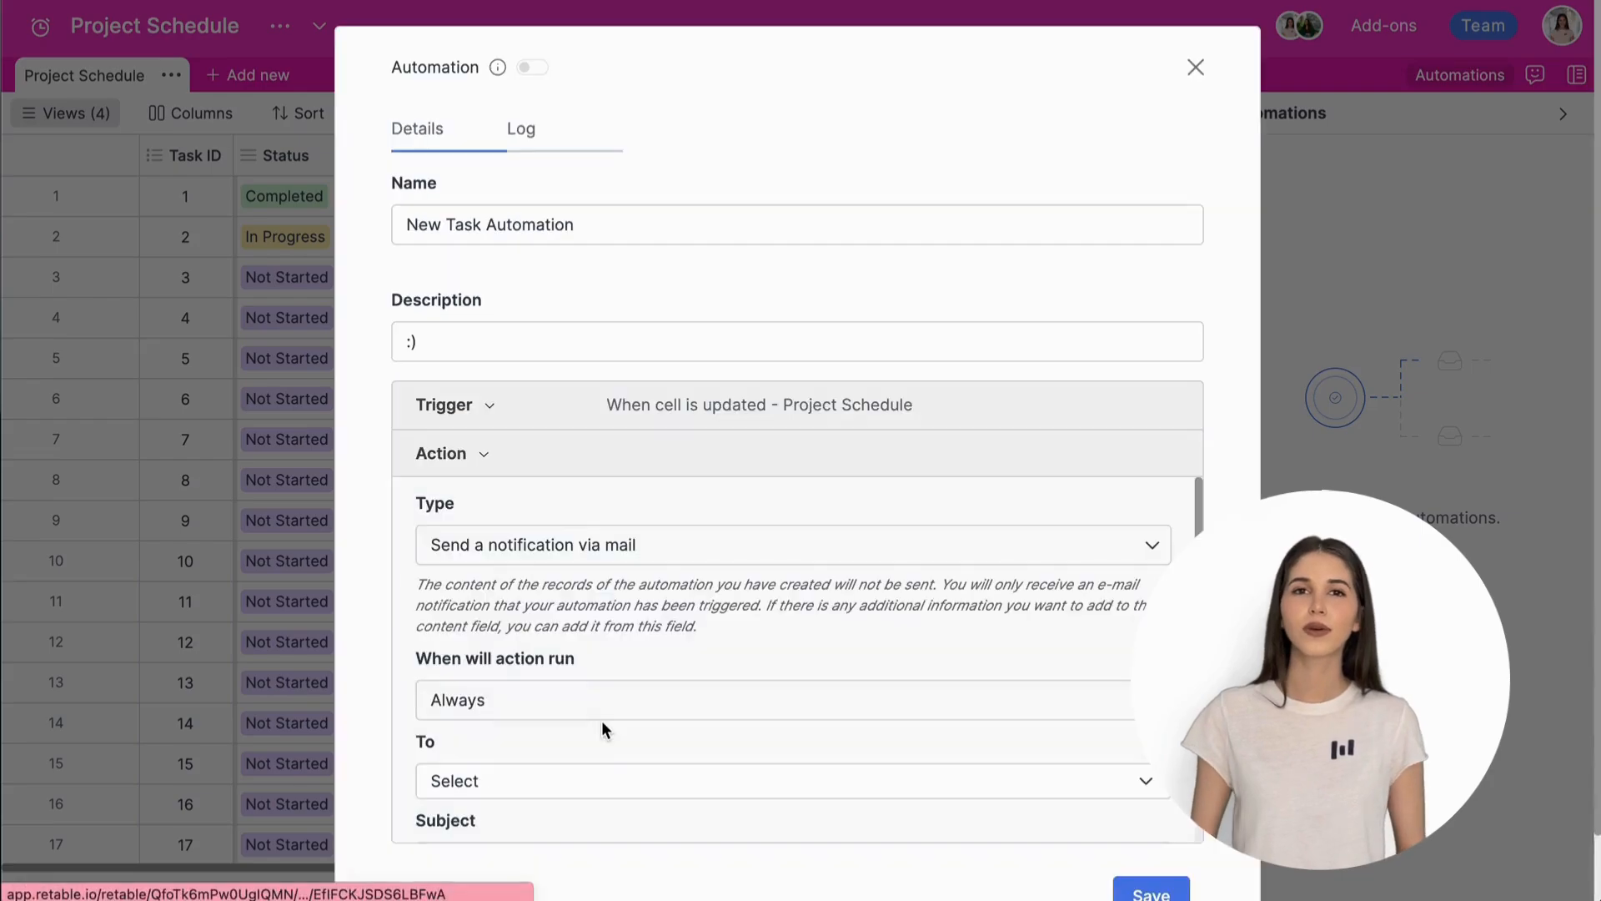
scroll(593, 693, down, 3)
scroll(575, 601, up, 1)
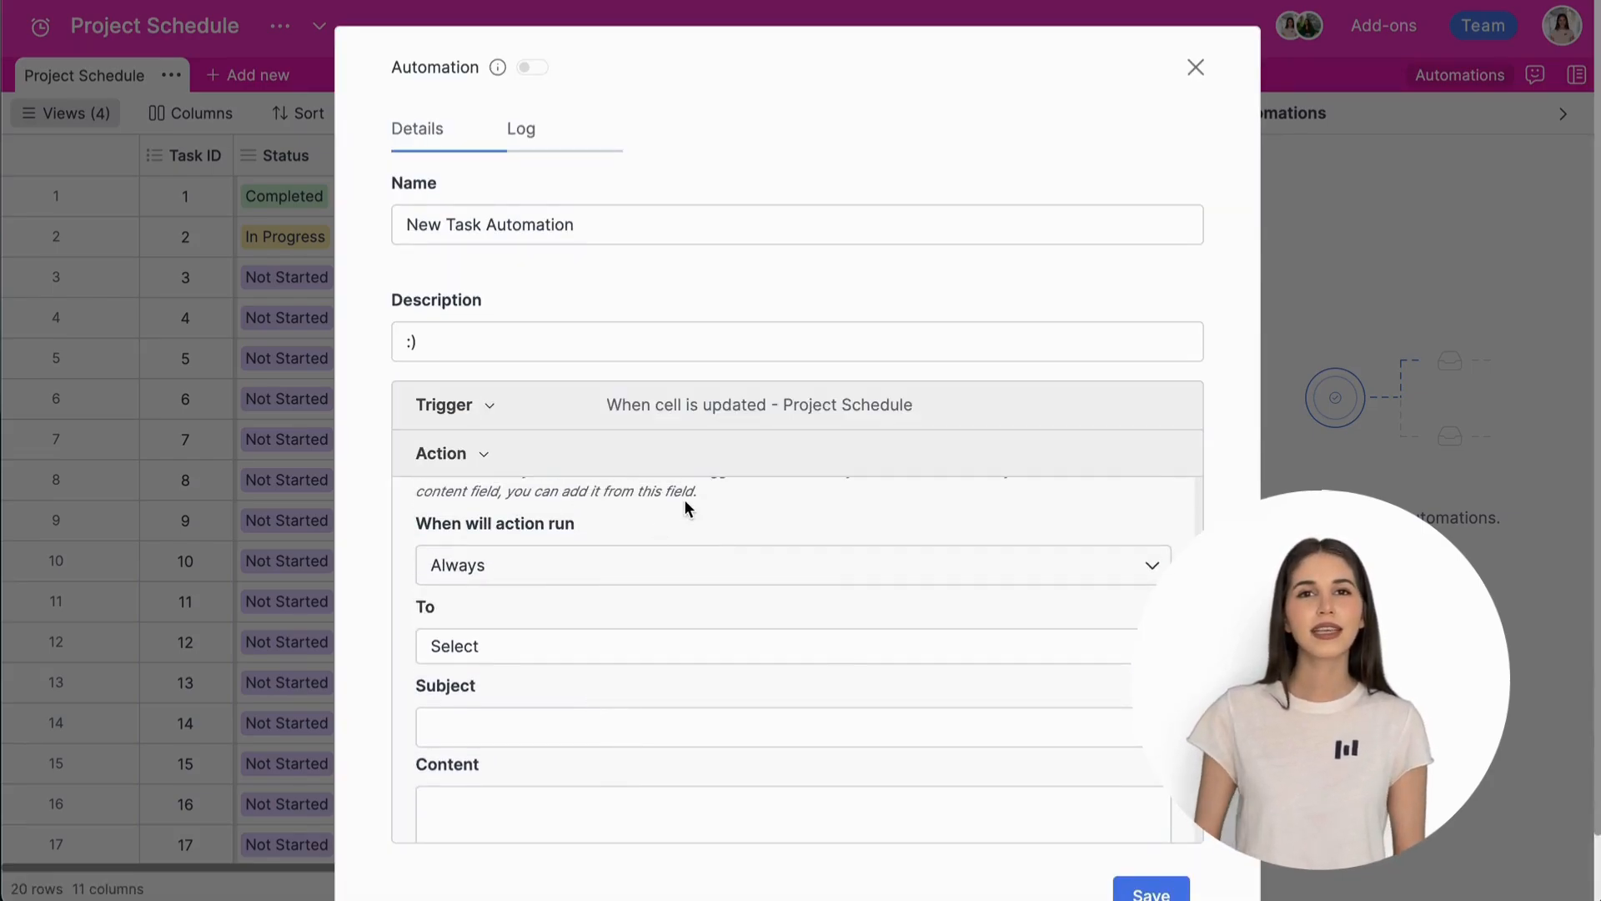
scroll(684, 500, down, 1)
click(643, 557)
click(521, 651)
click(612, 529)
Enter "Status Update" as the mail subject and "Hey team! There's a status update." as the content, with a blank line after the greeting.
click(532, 640)
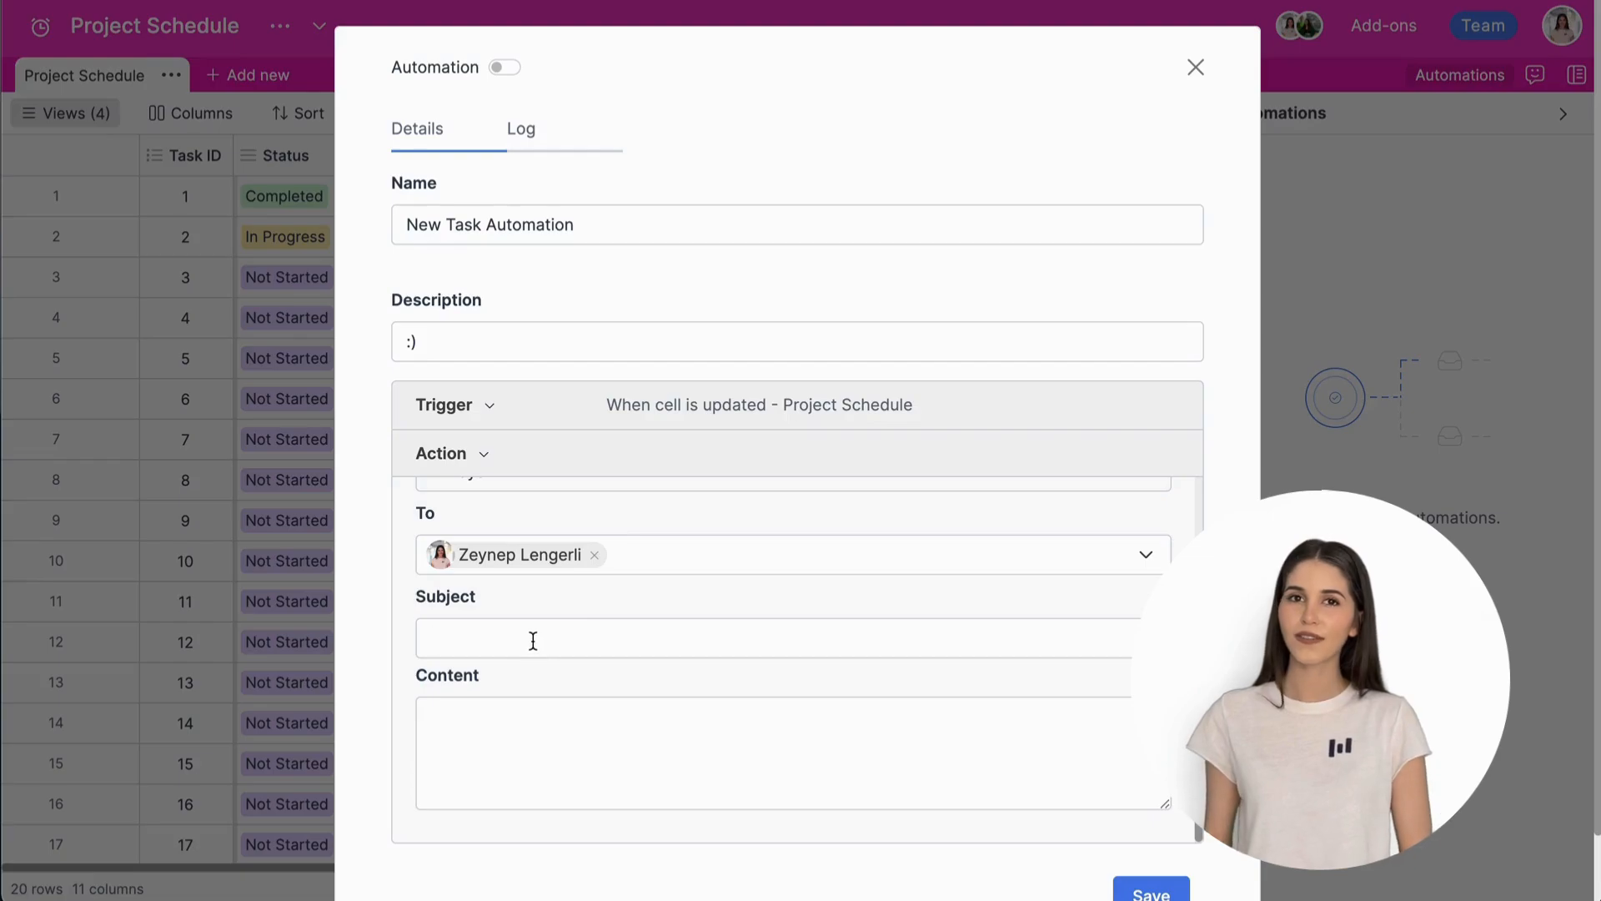
text(Status Update)
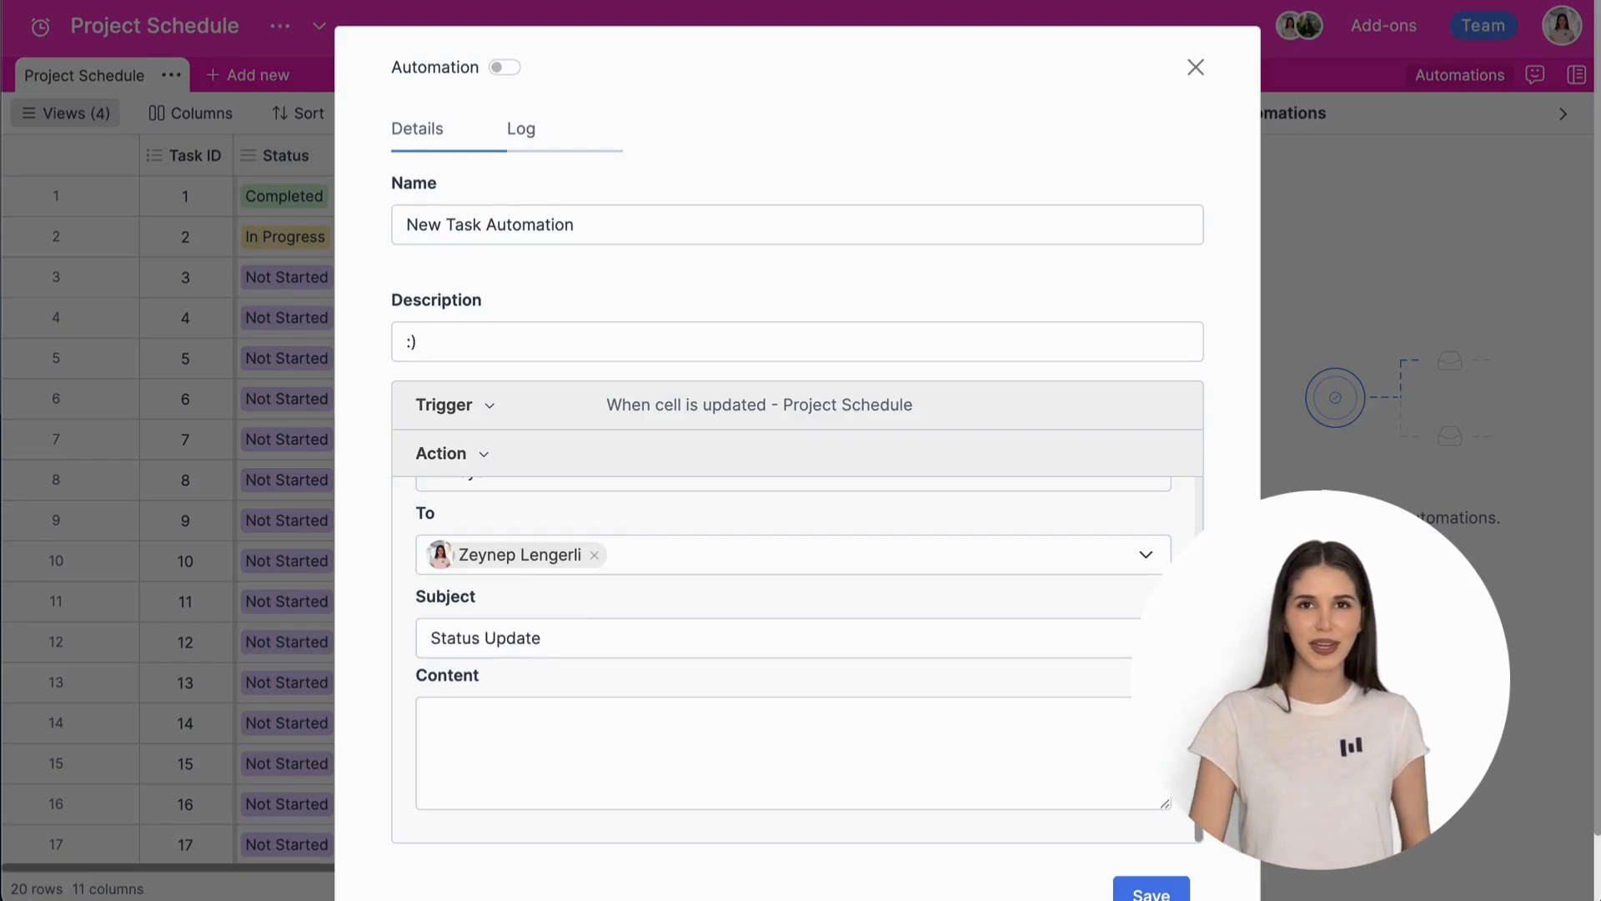
key(Tab)
text(Hey team!)
key(Return)
key(Return)
text(There's a status ap)
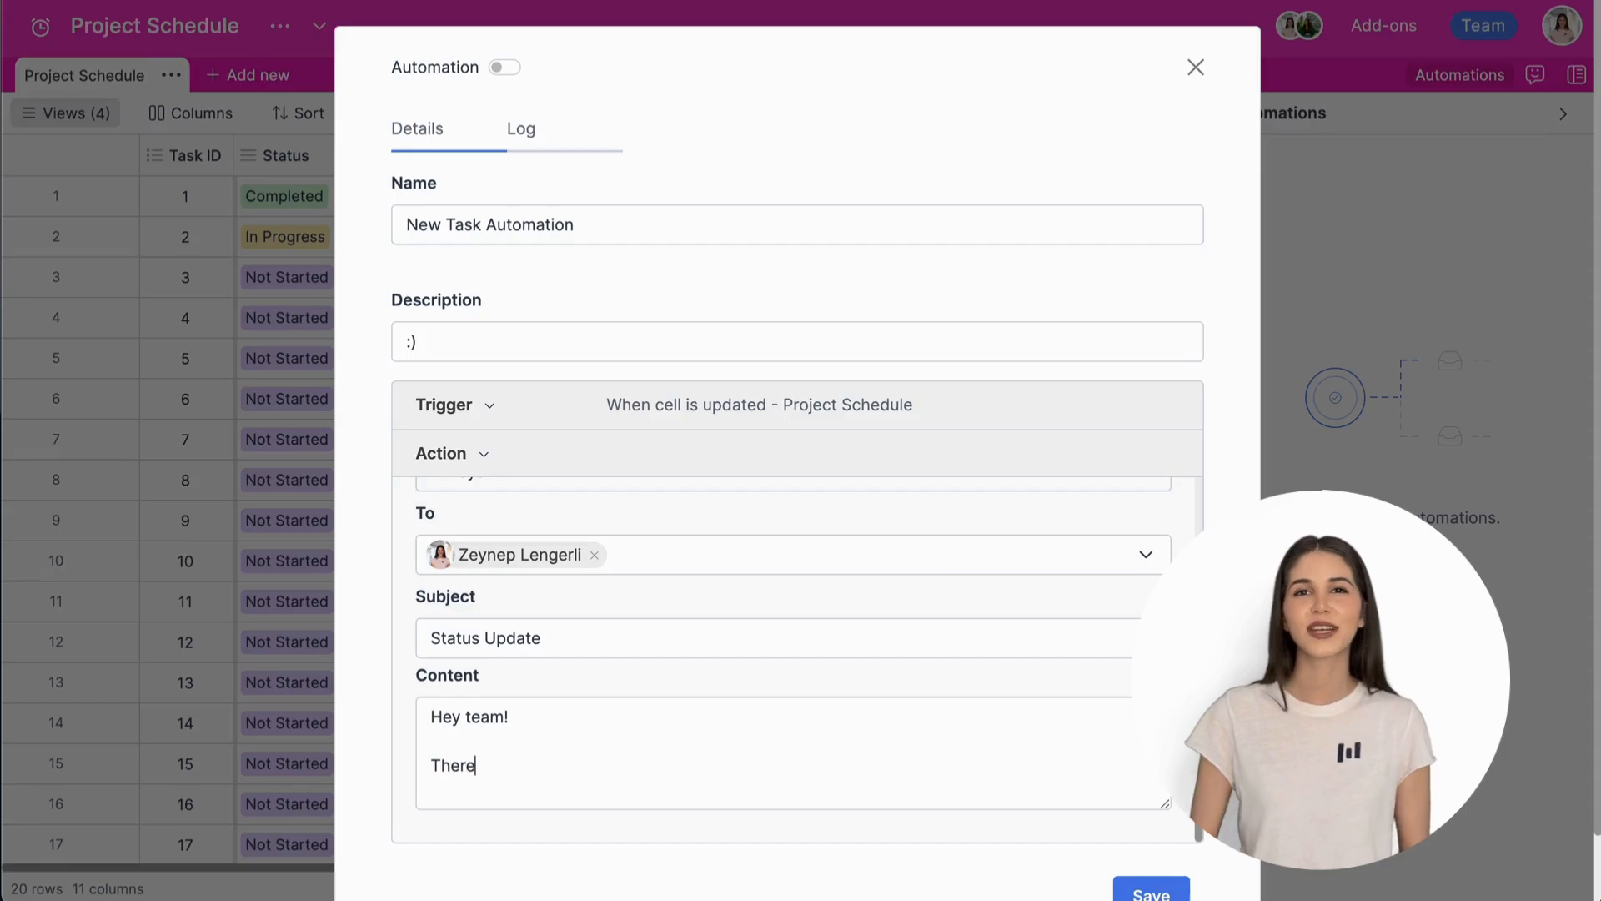
key(BackSpace)
key(BackSpace)
text(update.)
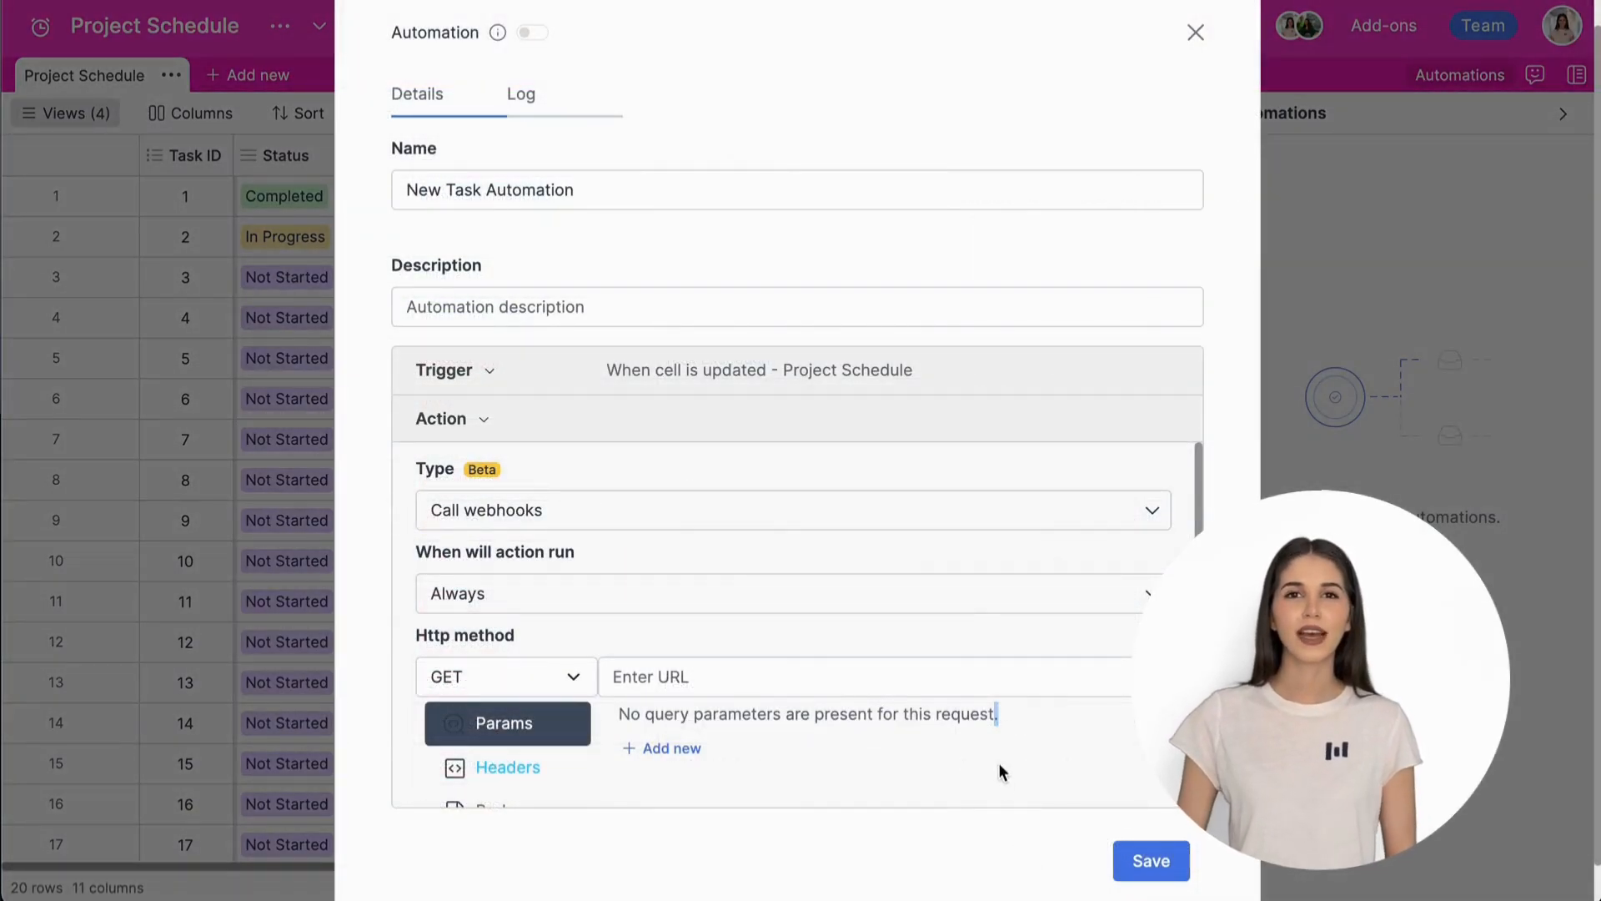
scroll(1066, 527, down, 1)
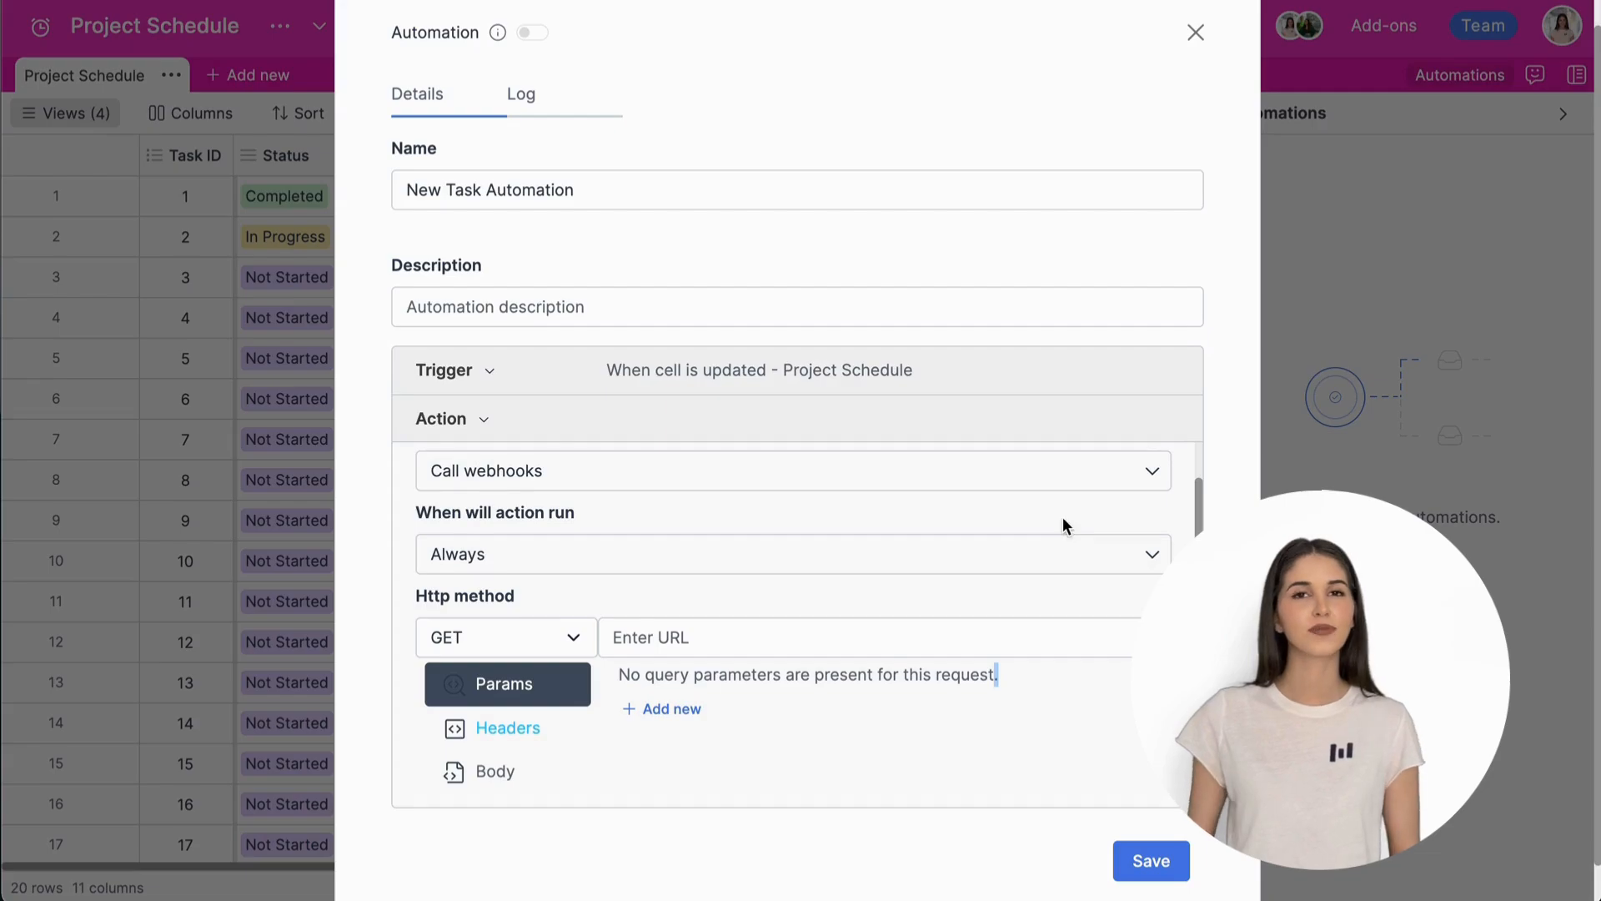
scroll(1063, 517, up, 1)
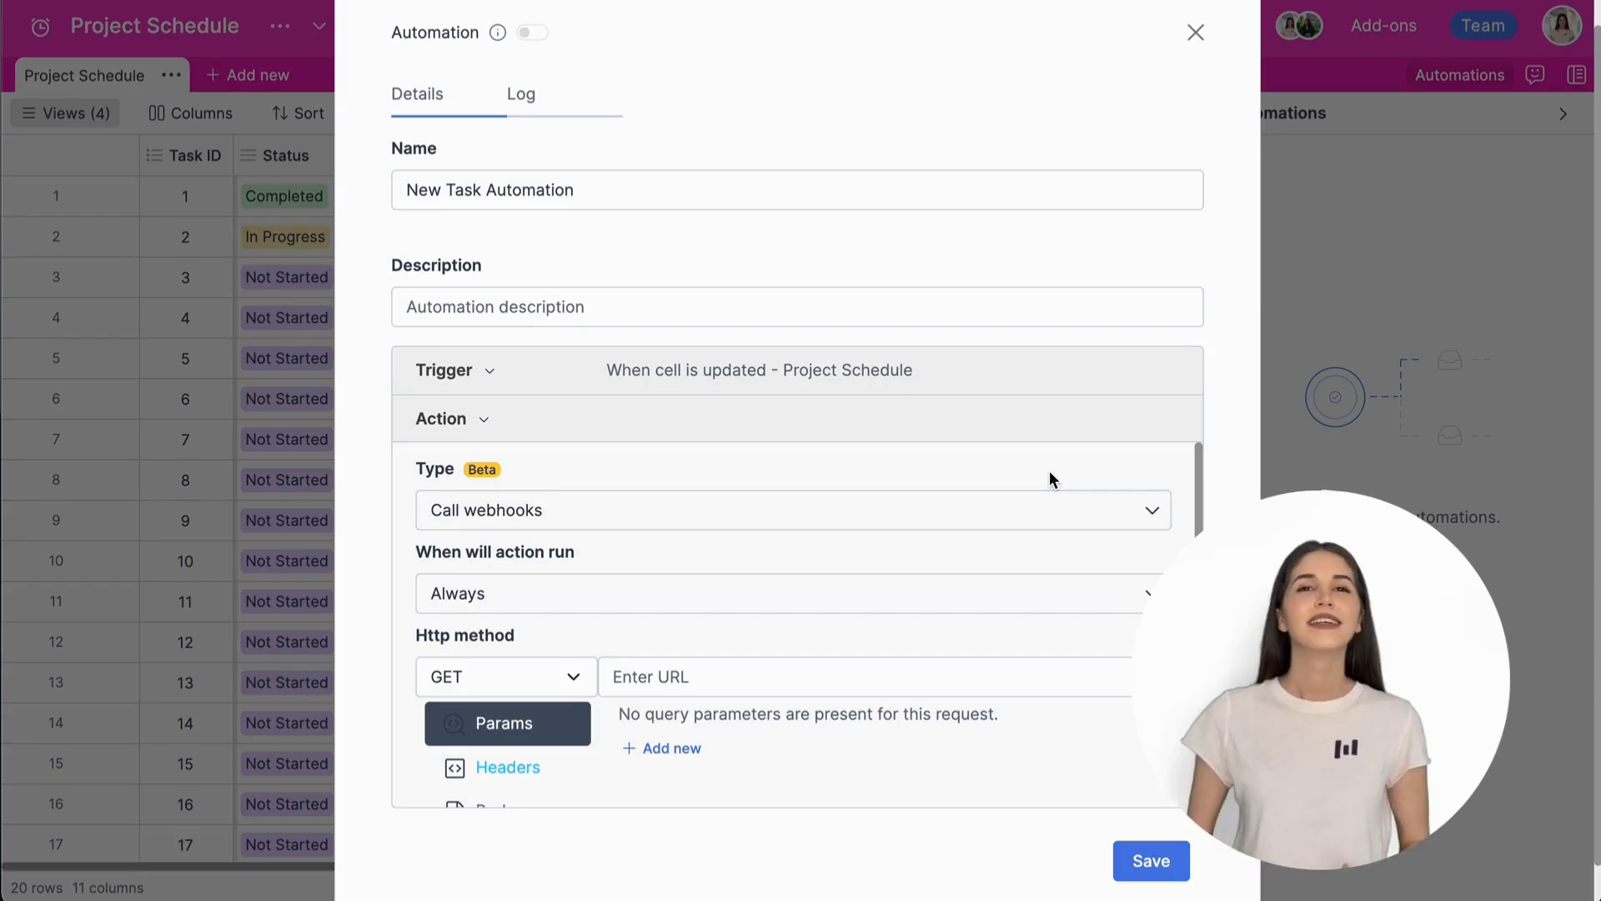
scroll(985, 587, down, 1)
scroll(984, 587, down, 1)
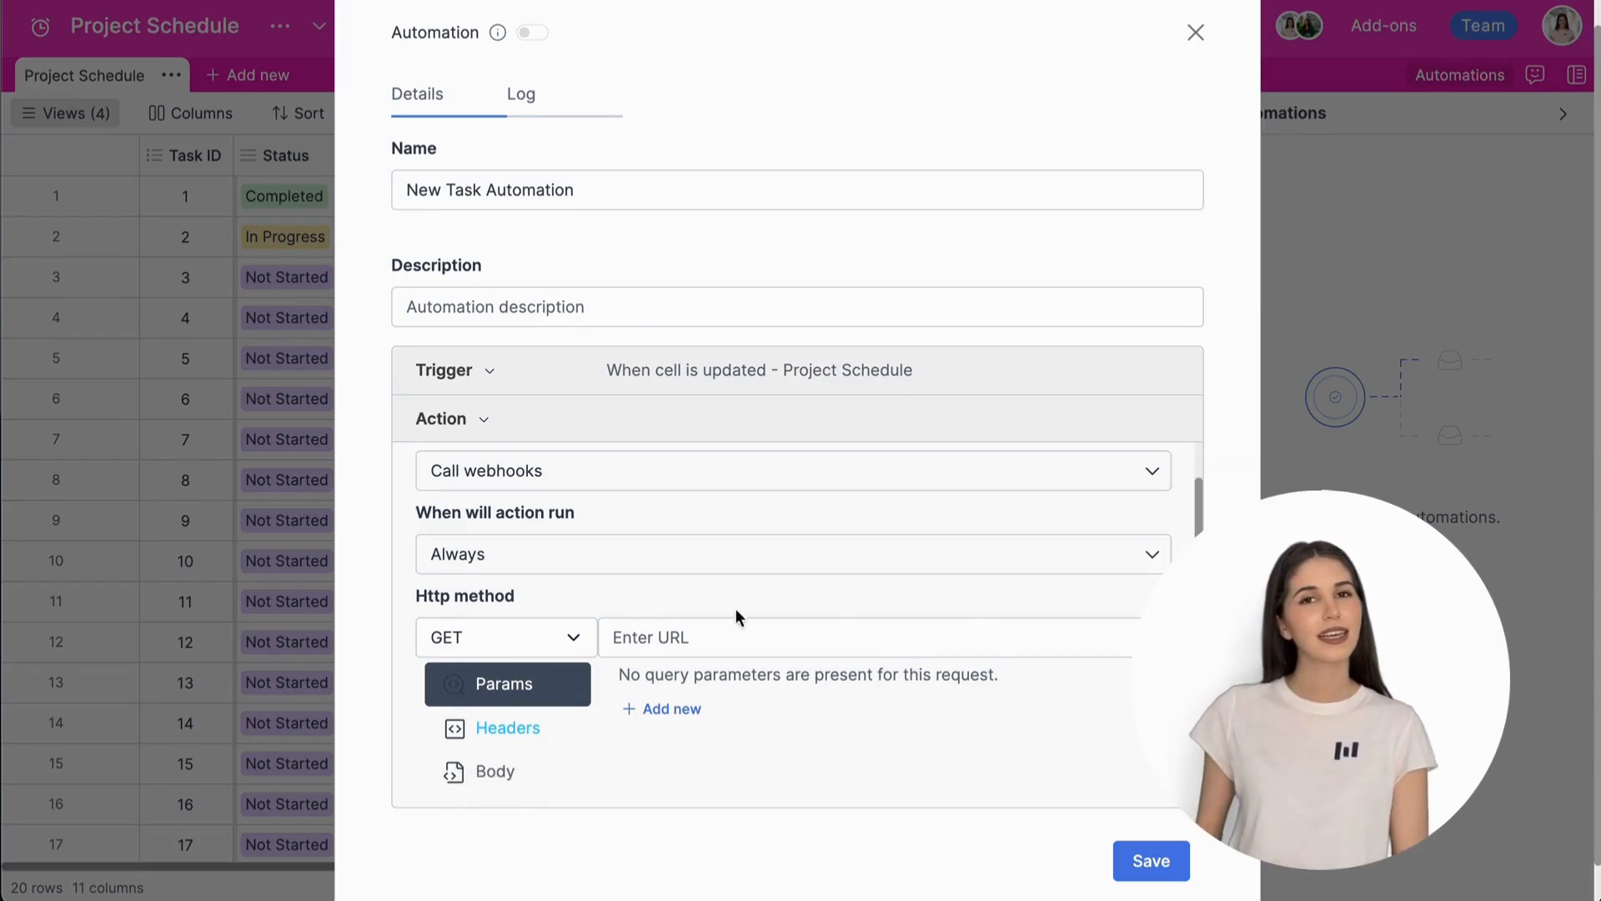
click(534, 637)
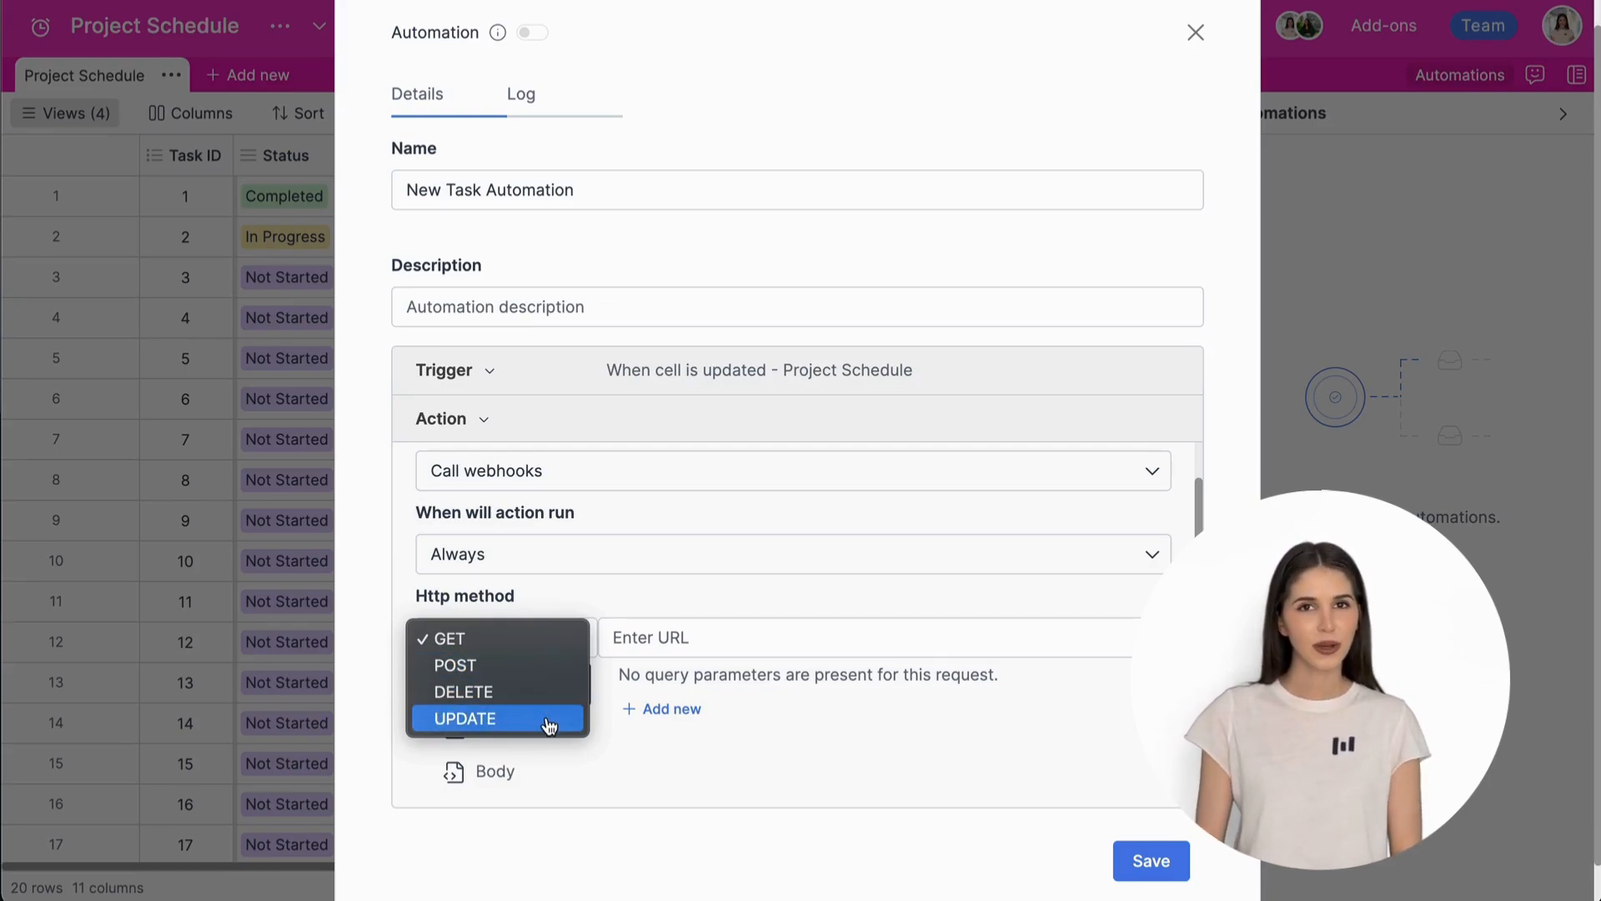
click(548, 721)
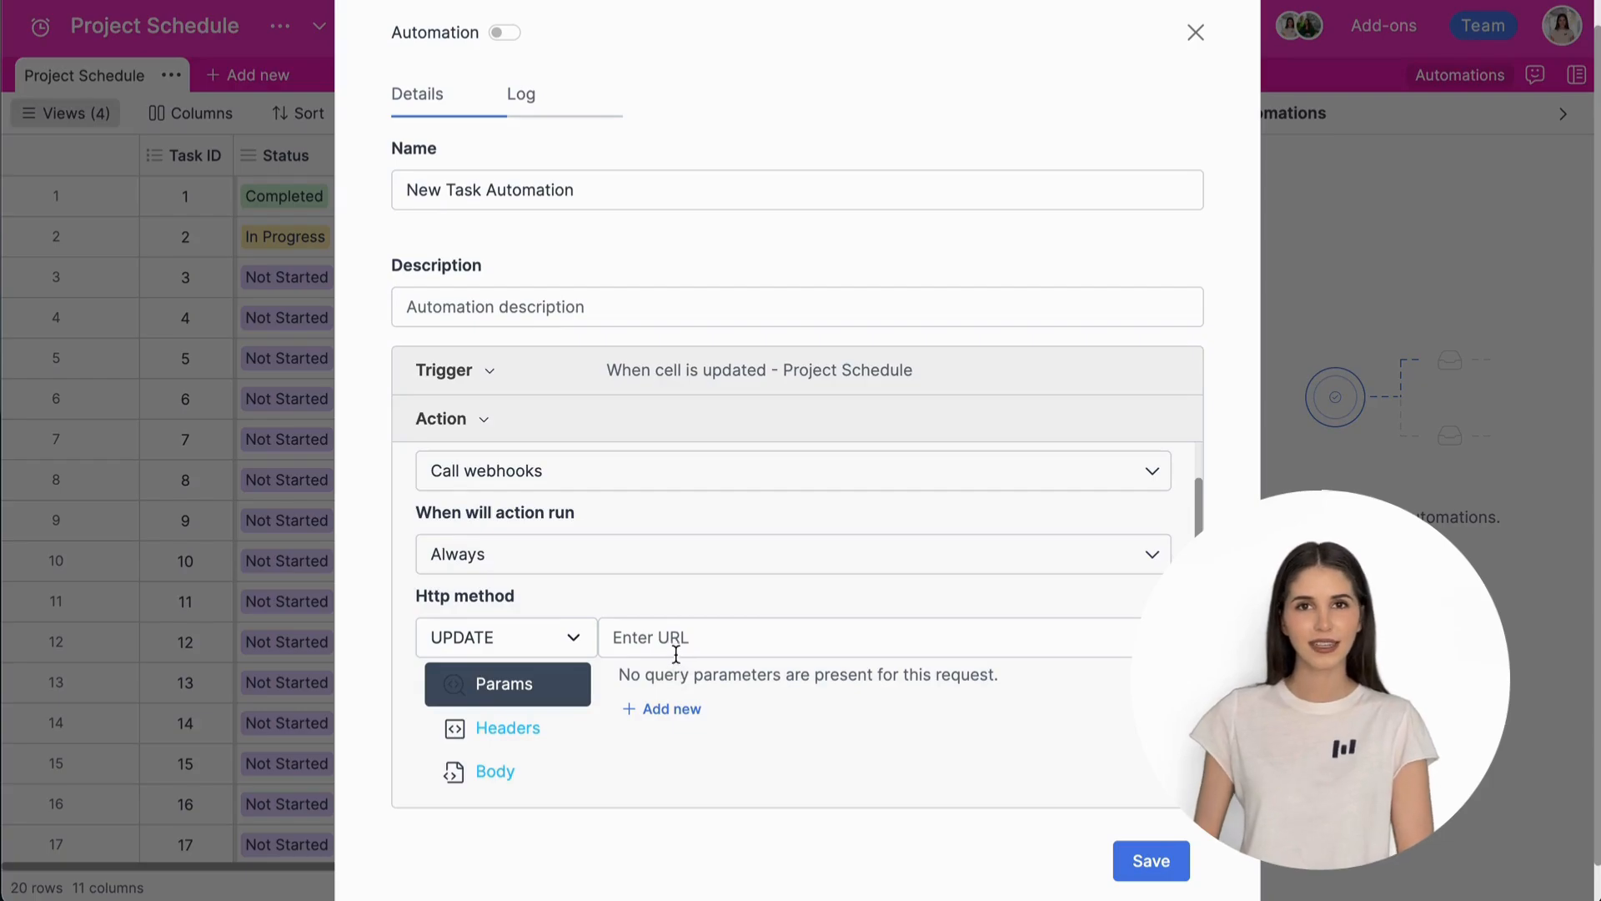
click(749, 636)
text(https://insomnia.rest/features/api-mocking?from=mockbin)
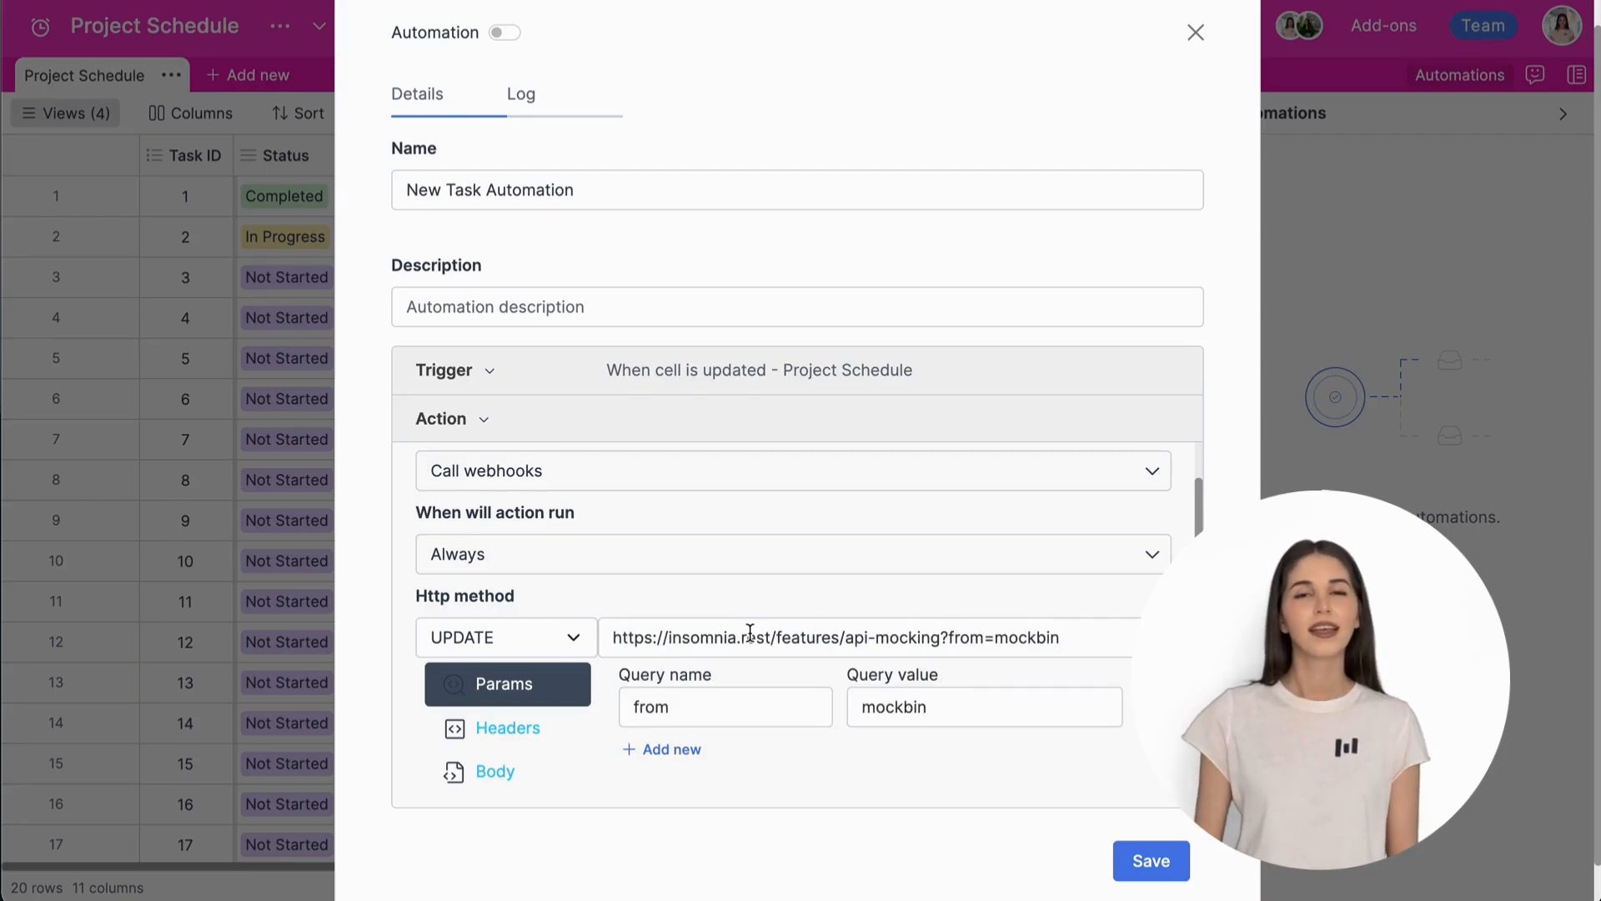
drag(1074, 644, 620, 644)
click(656, 592)
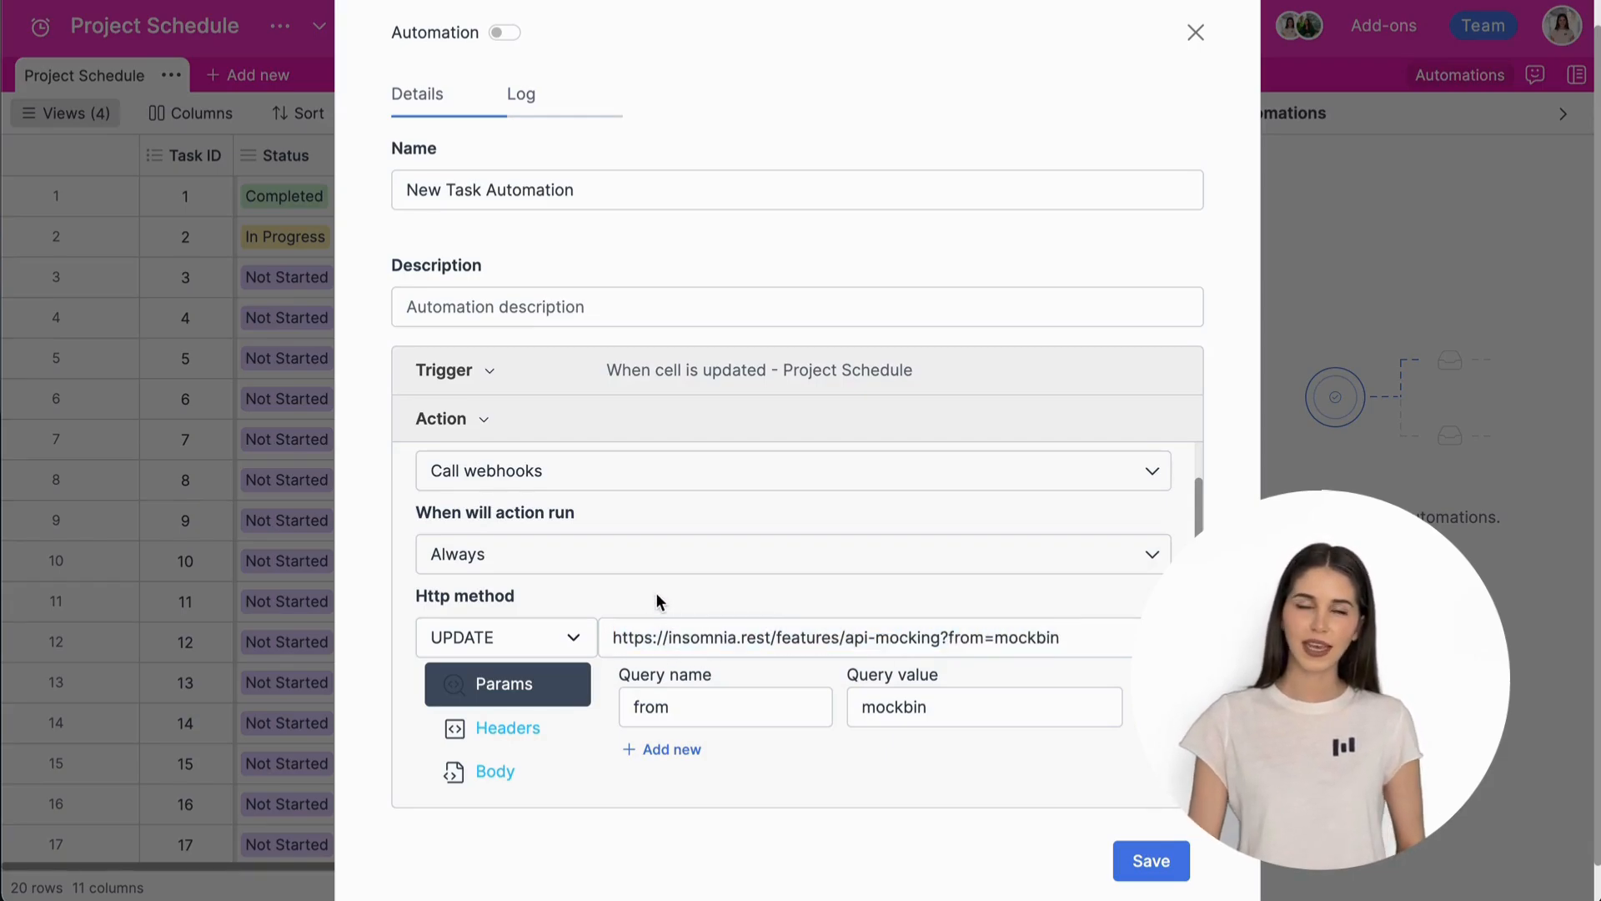
Add a second query parameter to the webhook request, named "new" with the value "update".
scroll(655, 592, down, 1)
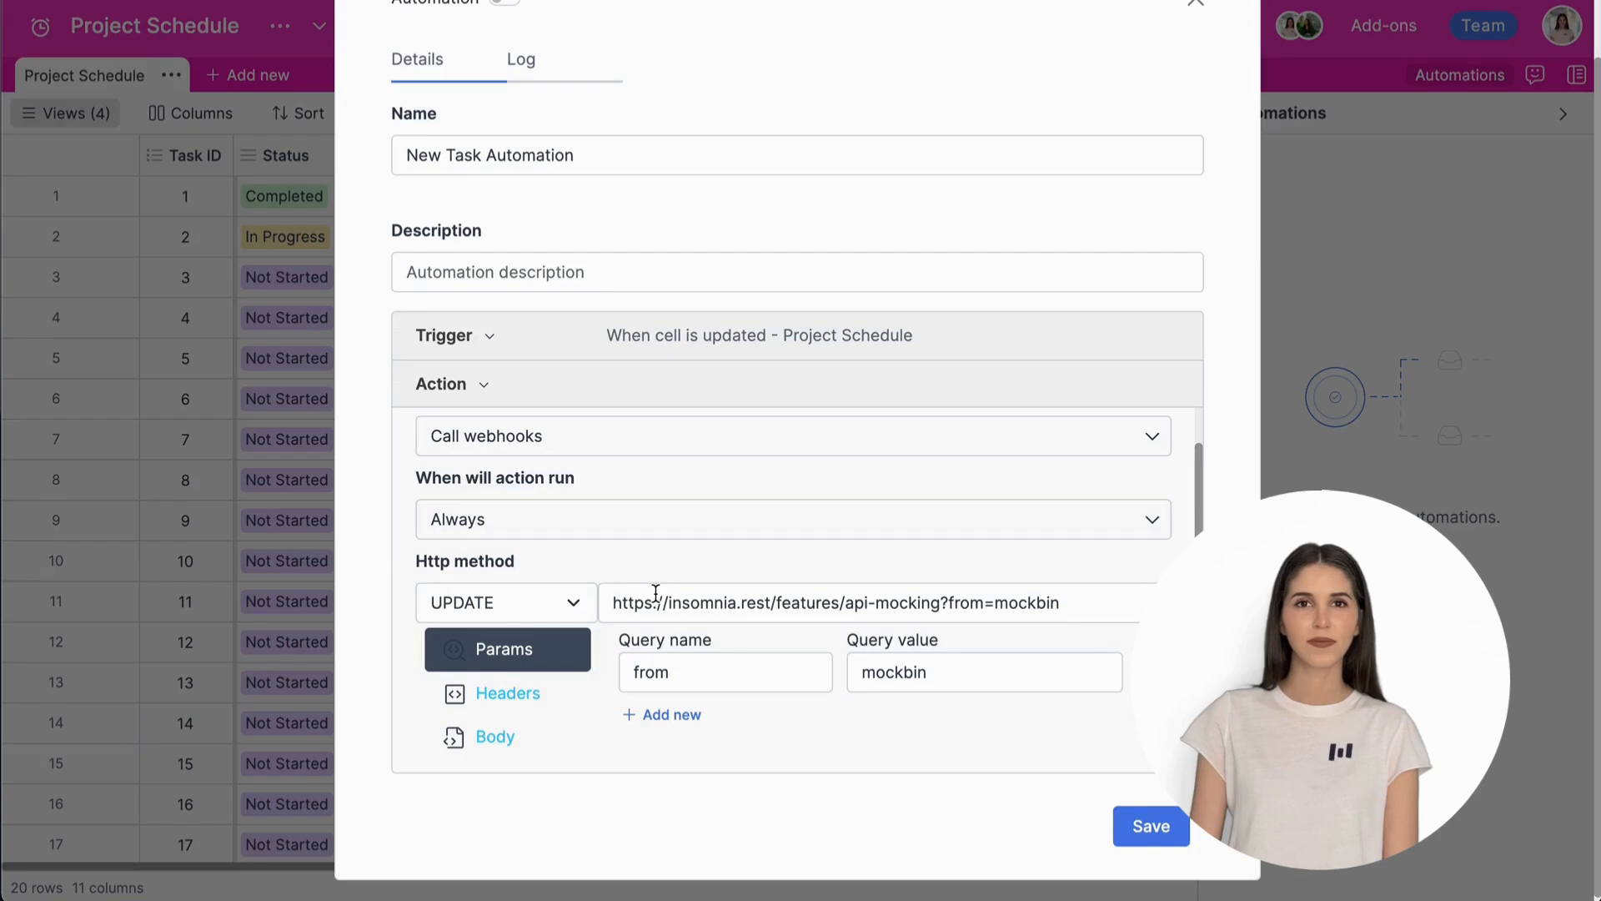
scroll(655, 592, up, 1)
scroll(655, 592, down, 1)
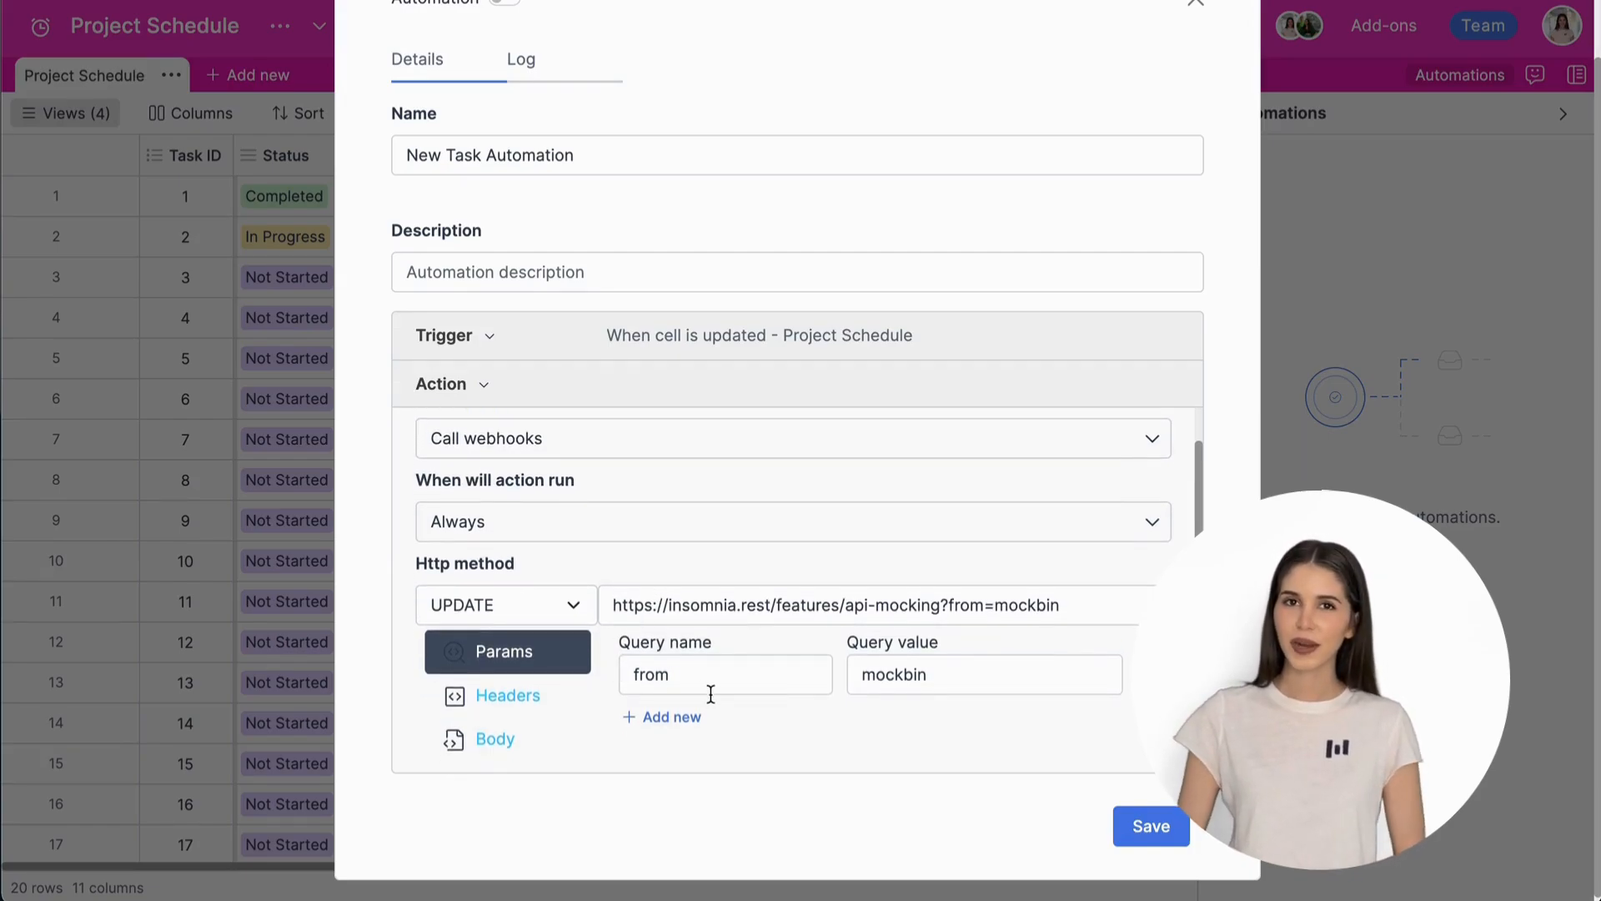
click(671, 717)
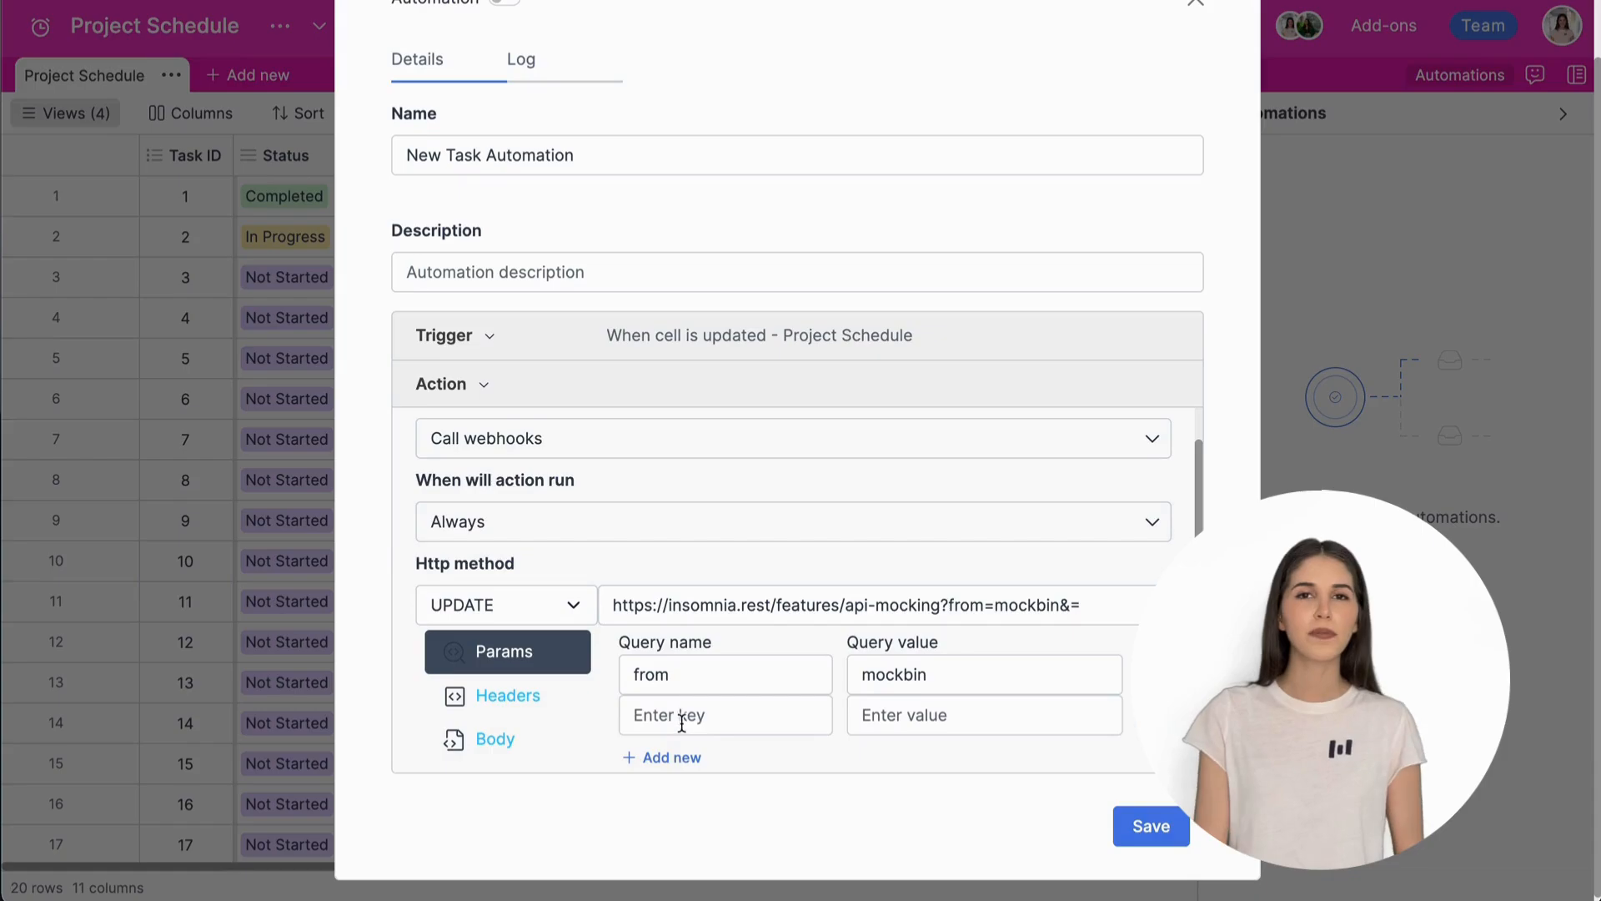
click(702, 722)
text(new=)
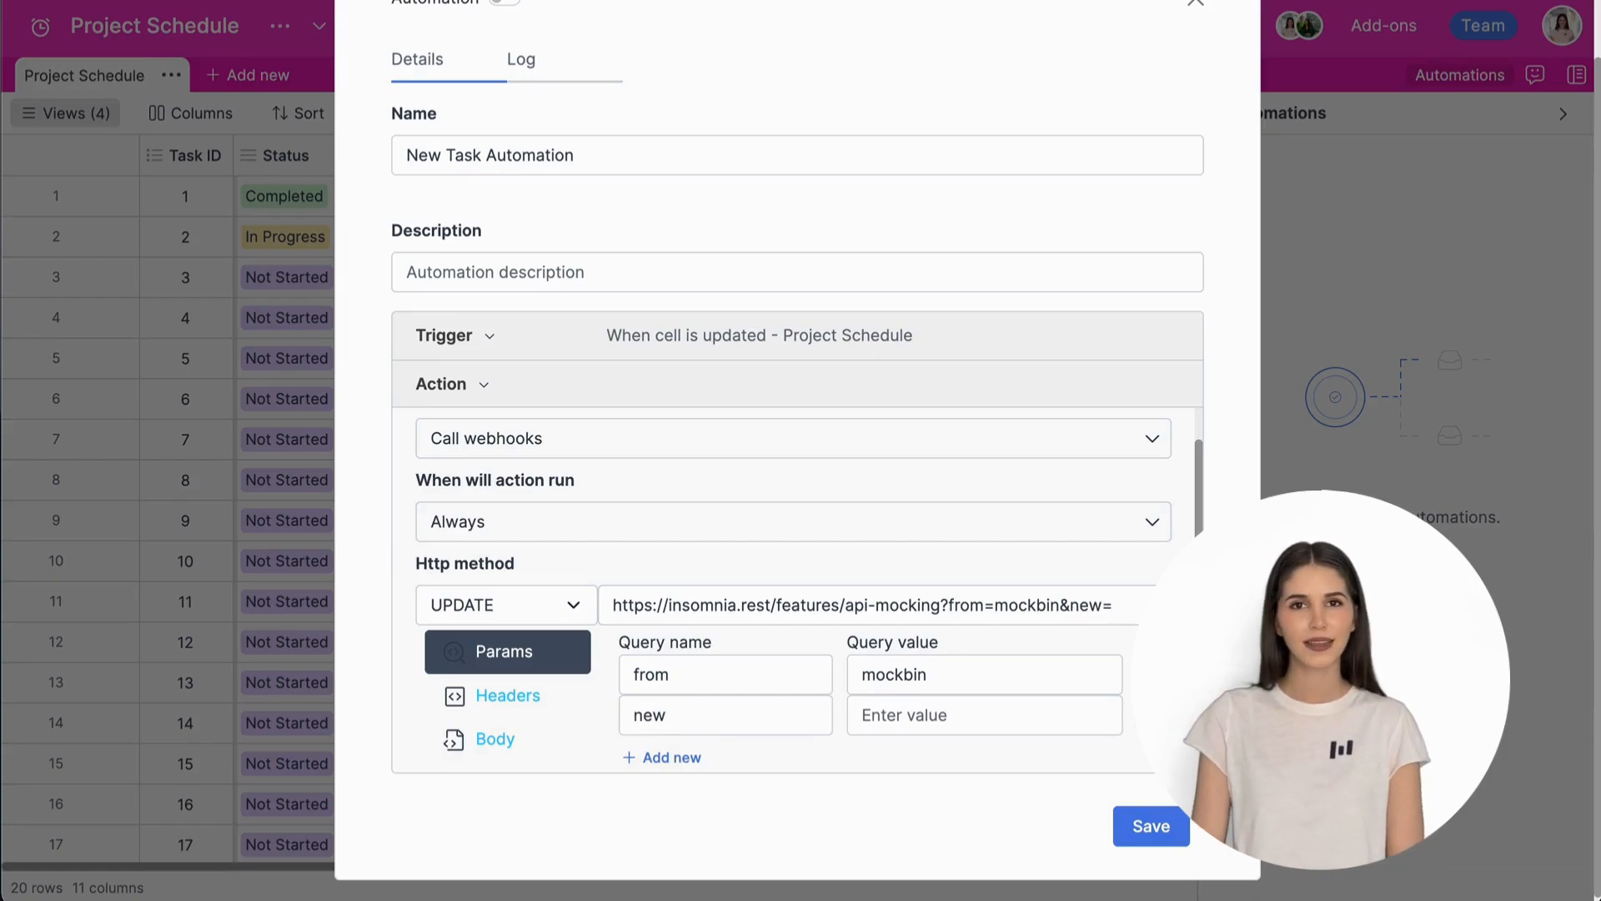
text(update)
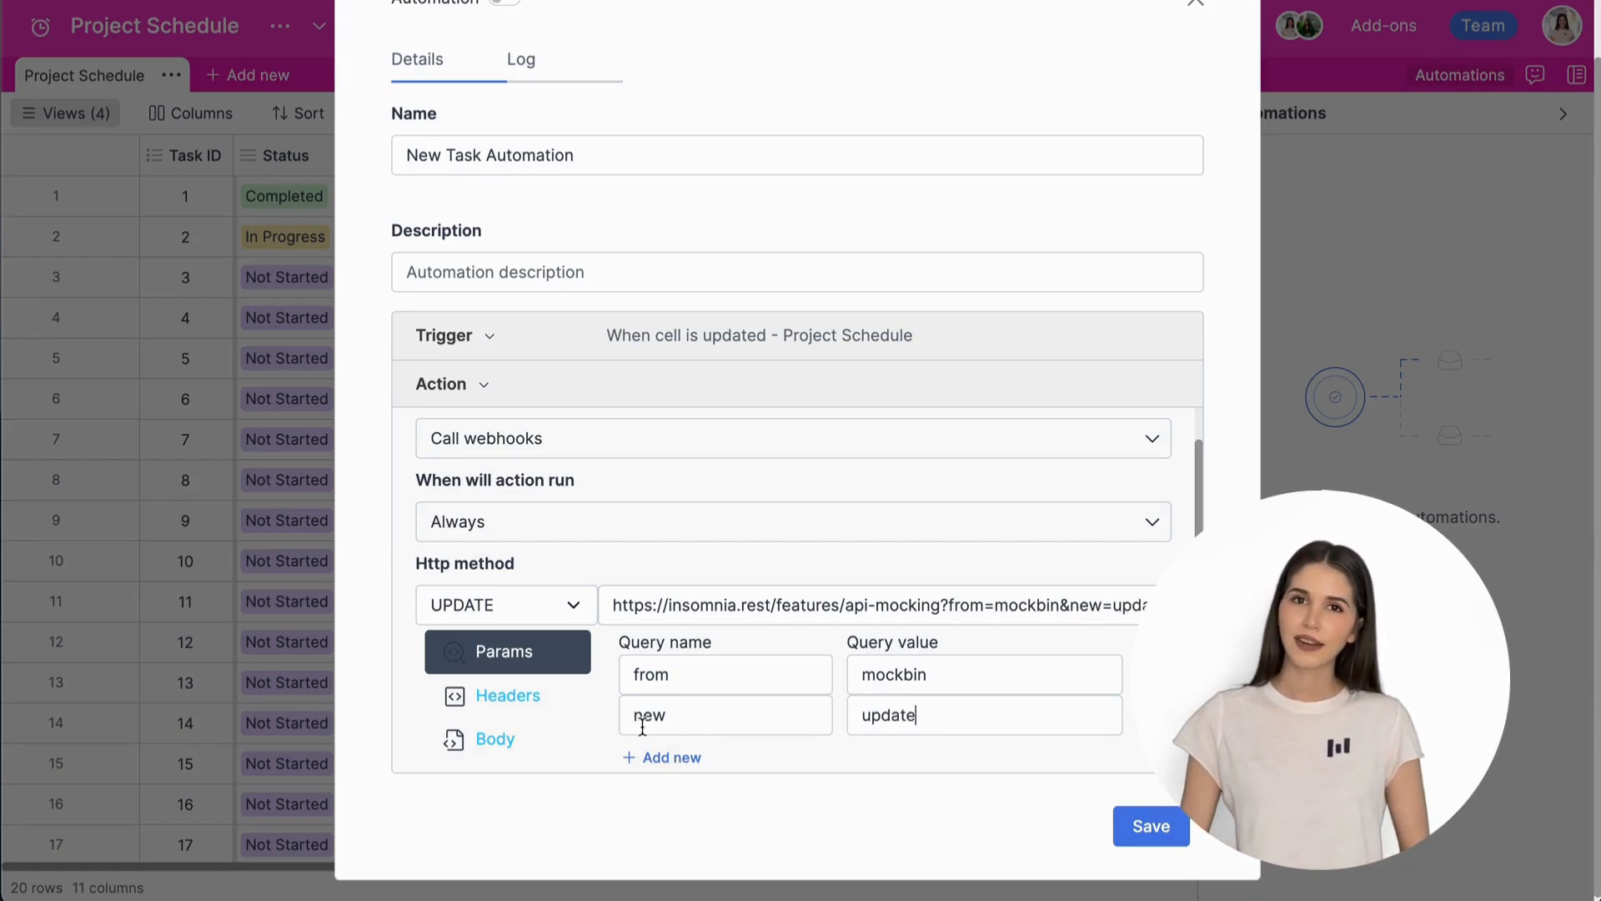
Add a second request header named "New-Update" with the value "Retable".
click(510, 708)
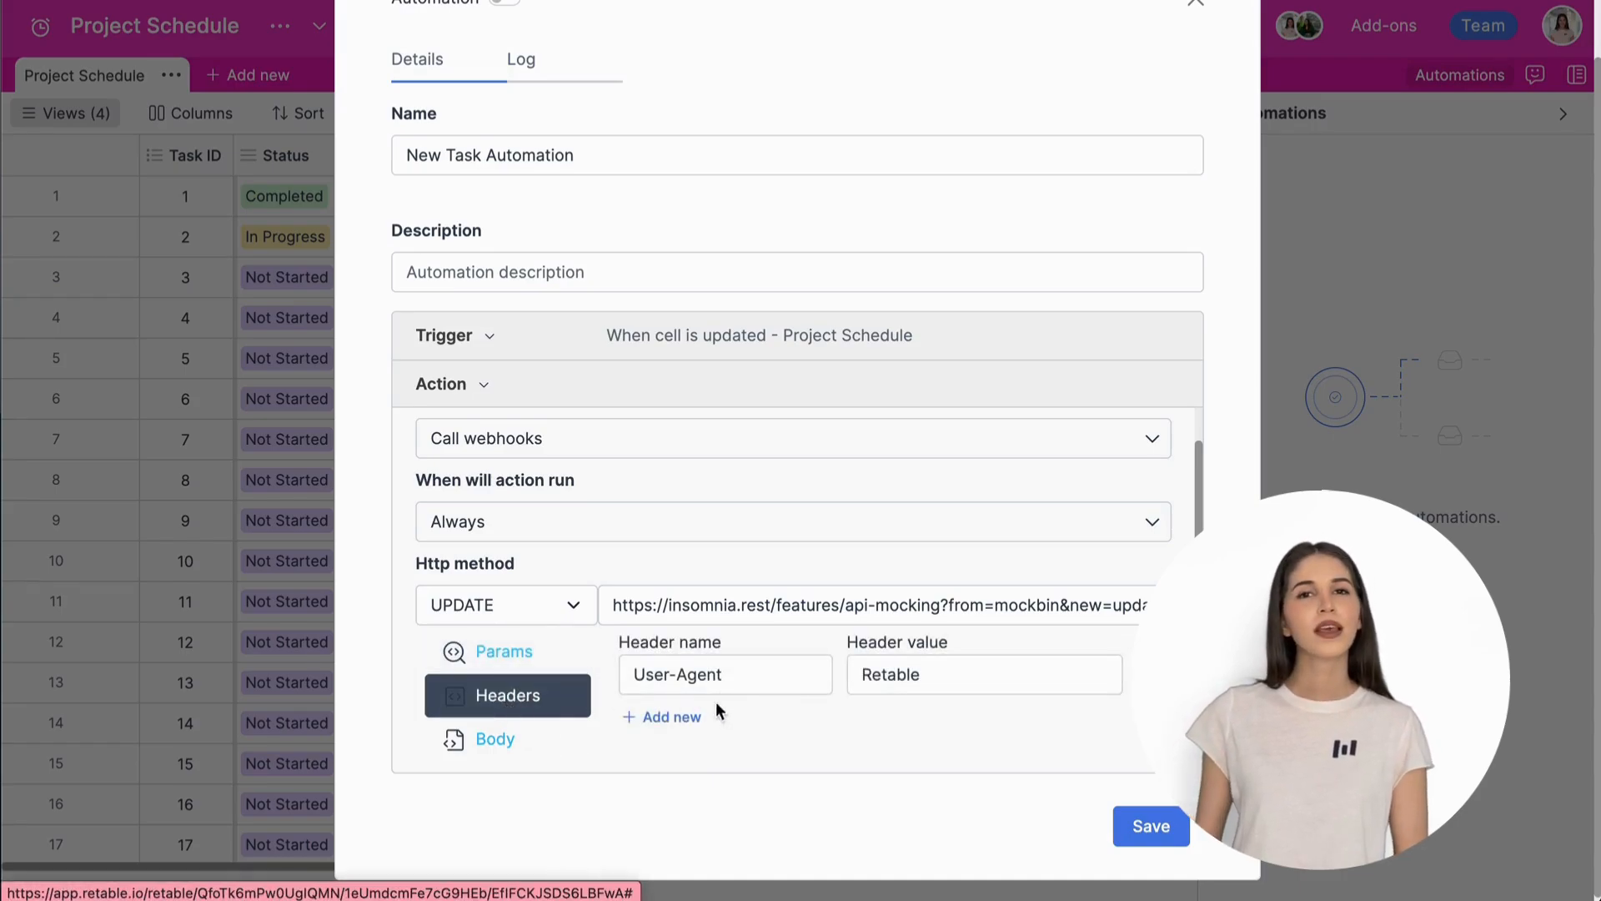
click(689, 720)
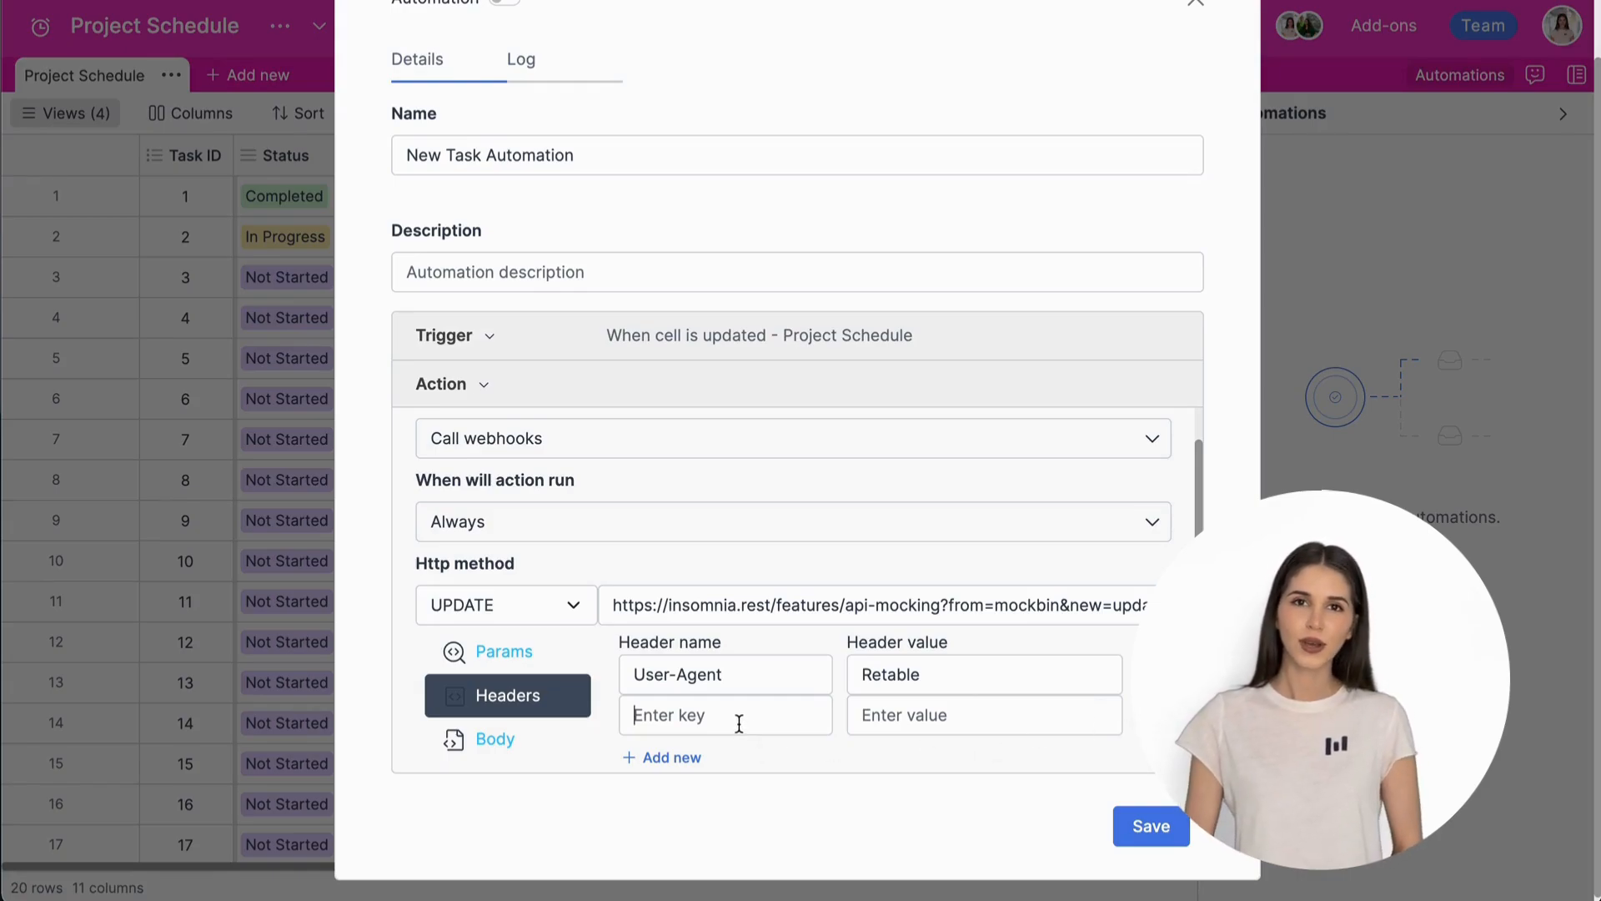
text(New-Update)
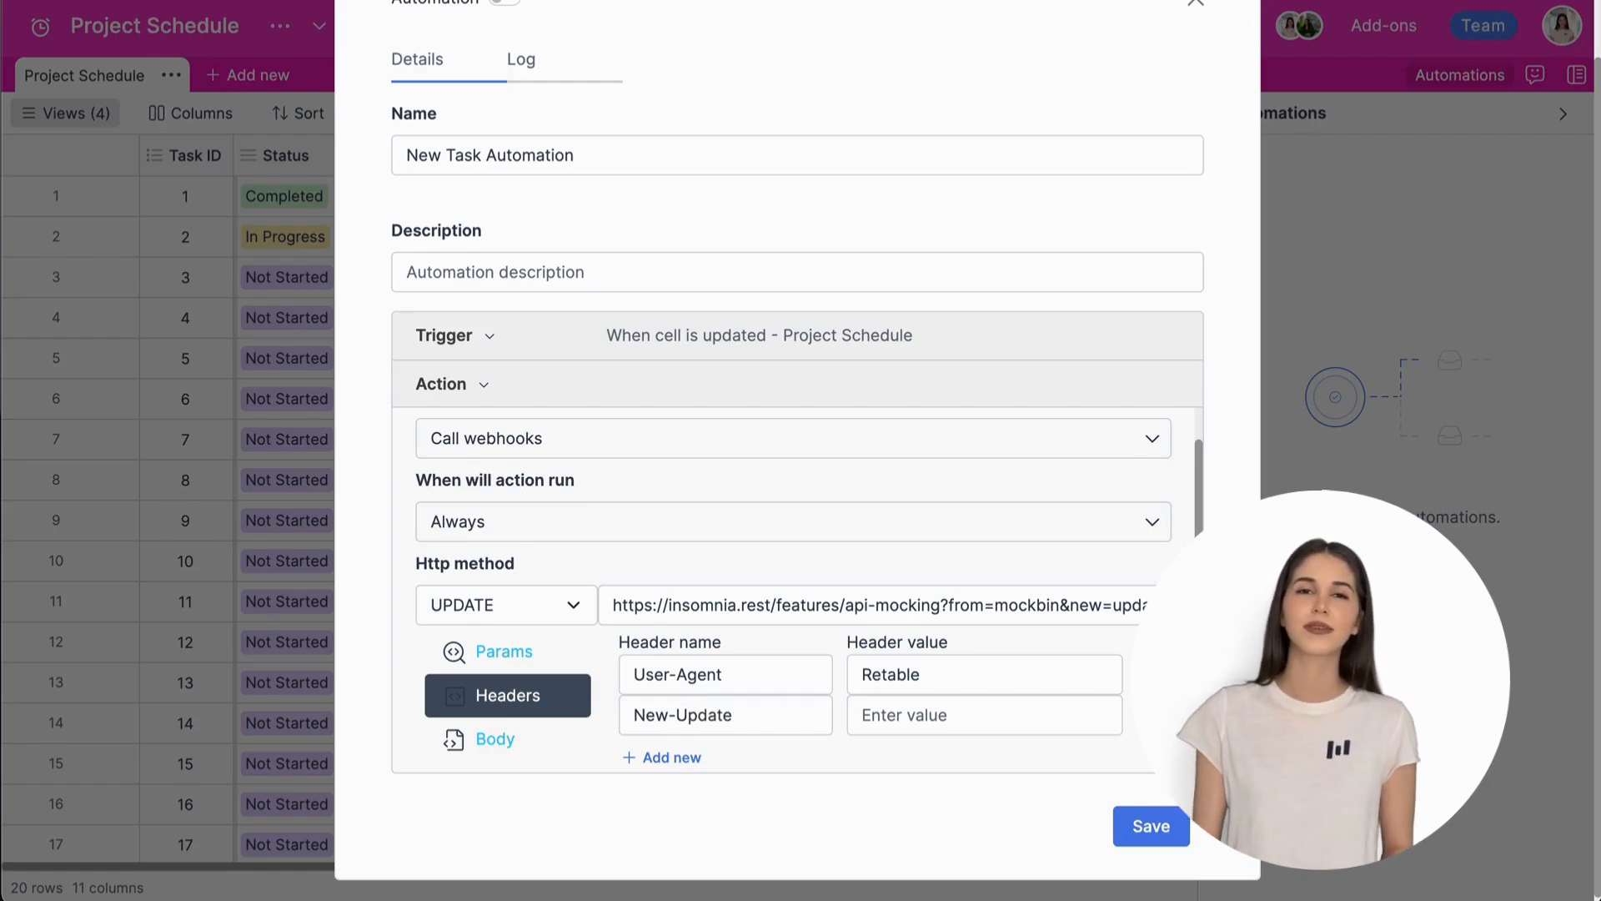
text(Retable)
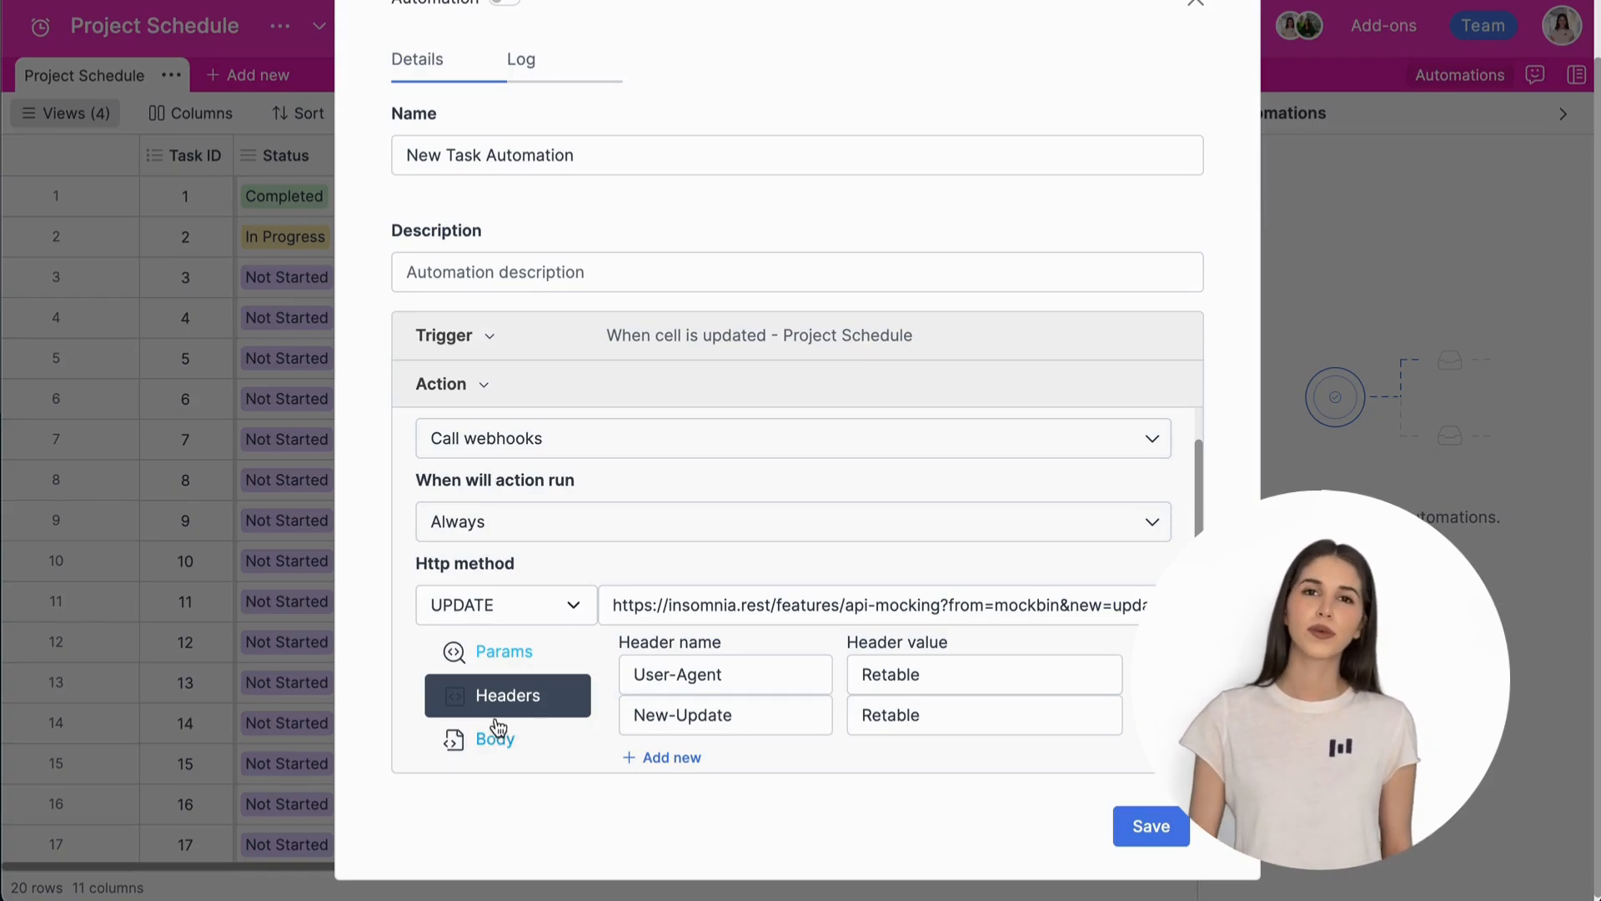
Change the webhook's HTTP method to POST and review its query parameters.
click(560, 607)
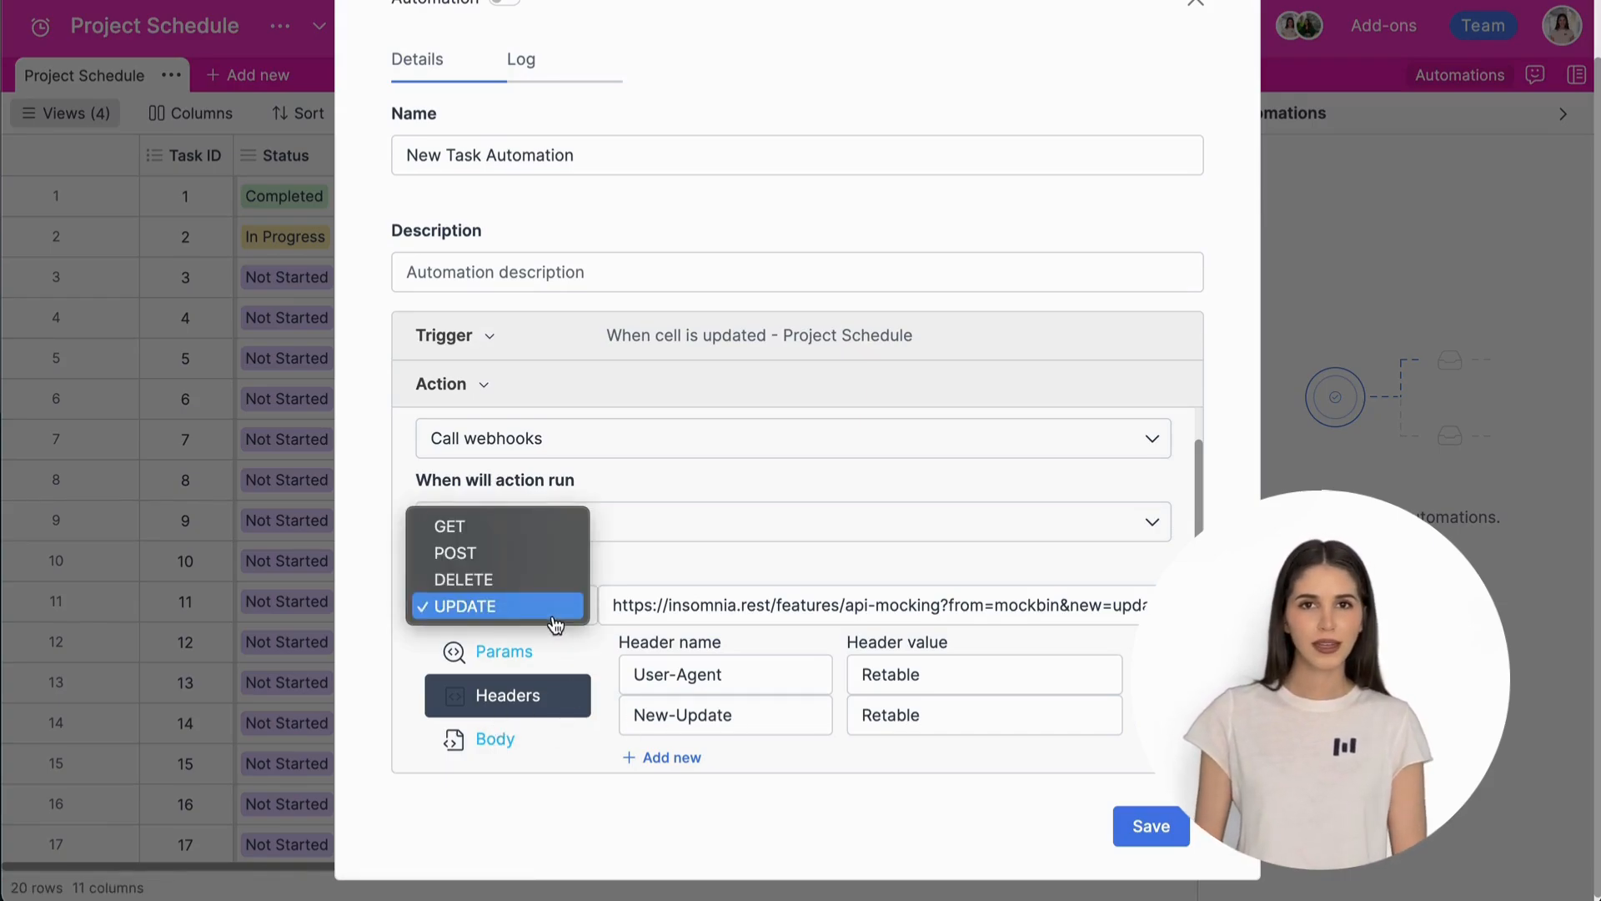
click(544, 560)
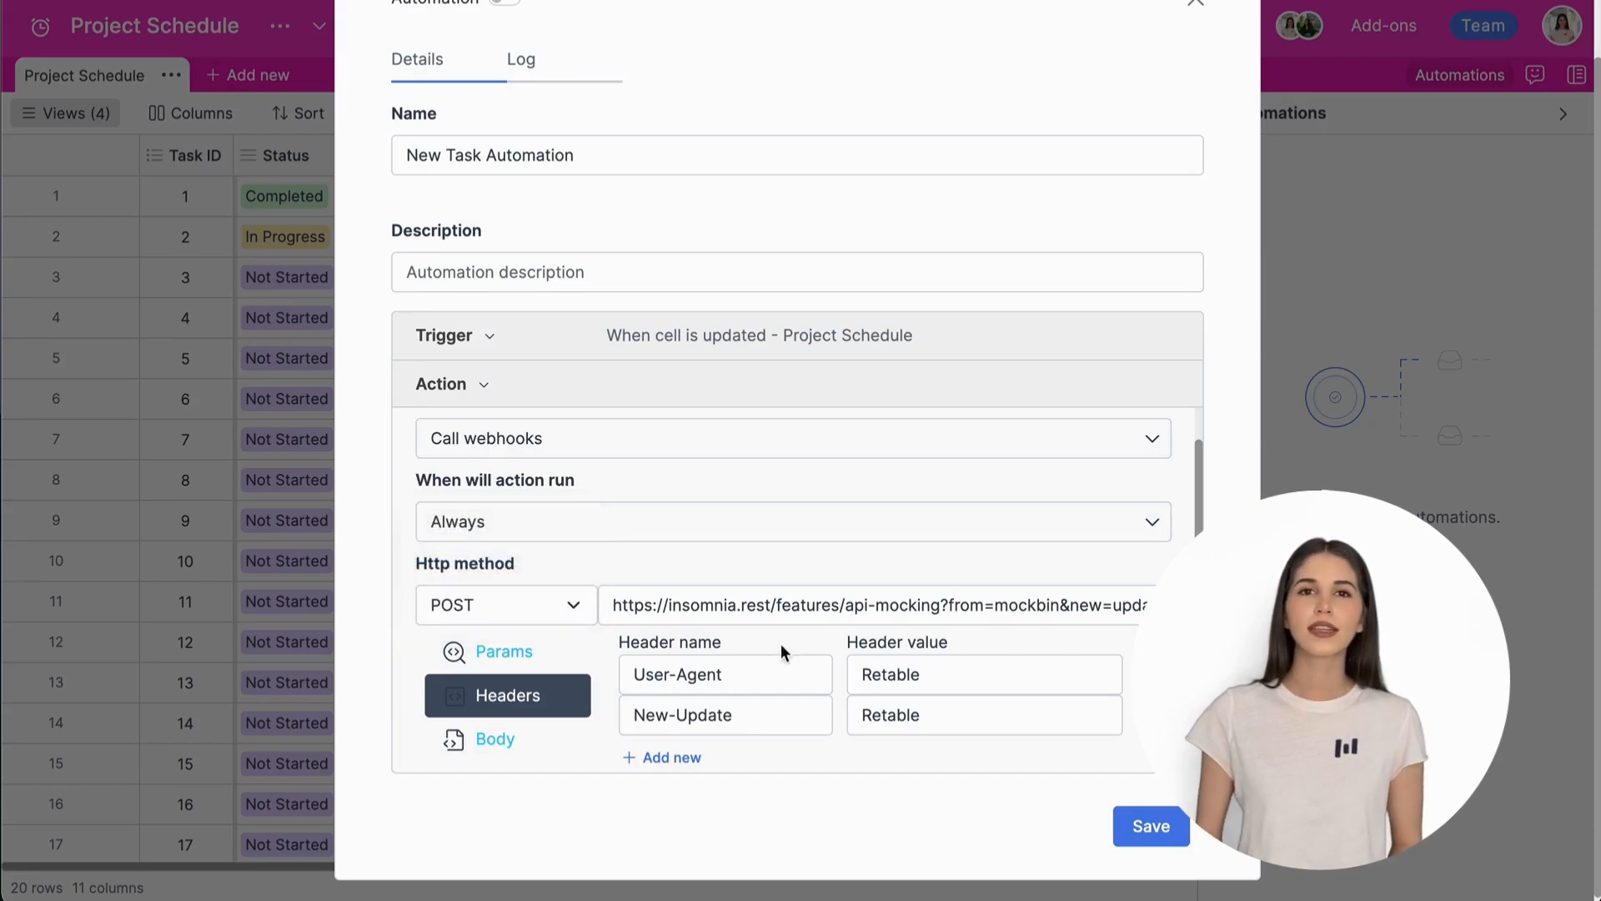
click(519, 660)
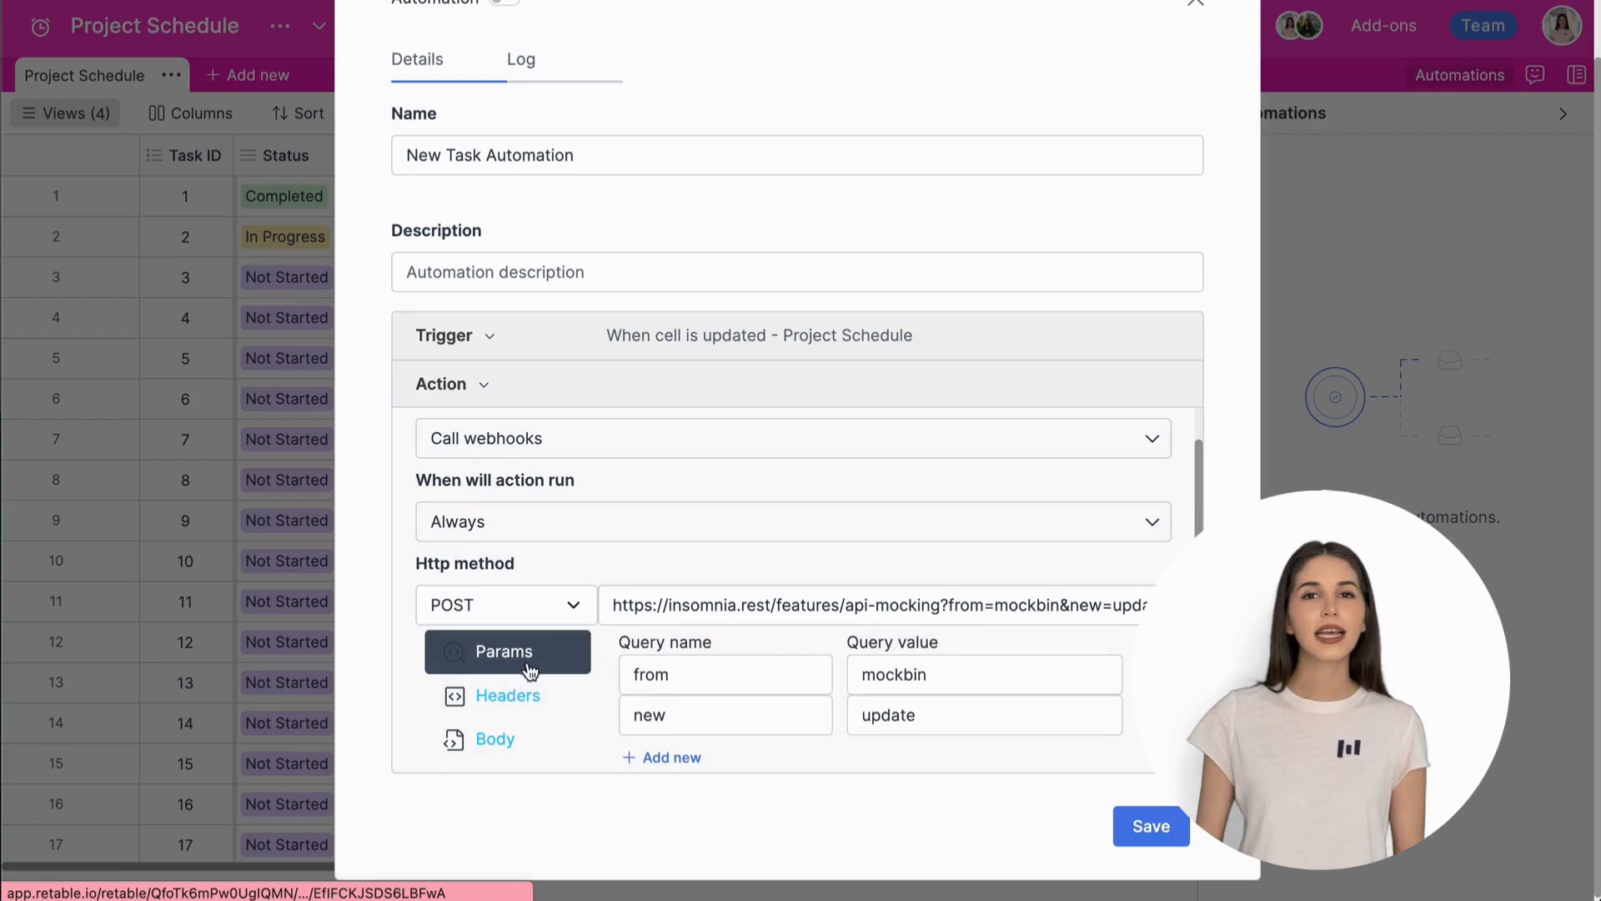
Set the request body's content type to application/json and include all table columns in it.
click(495, 739)
click(748, 689)
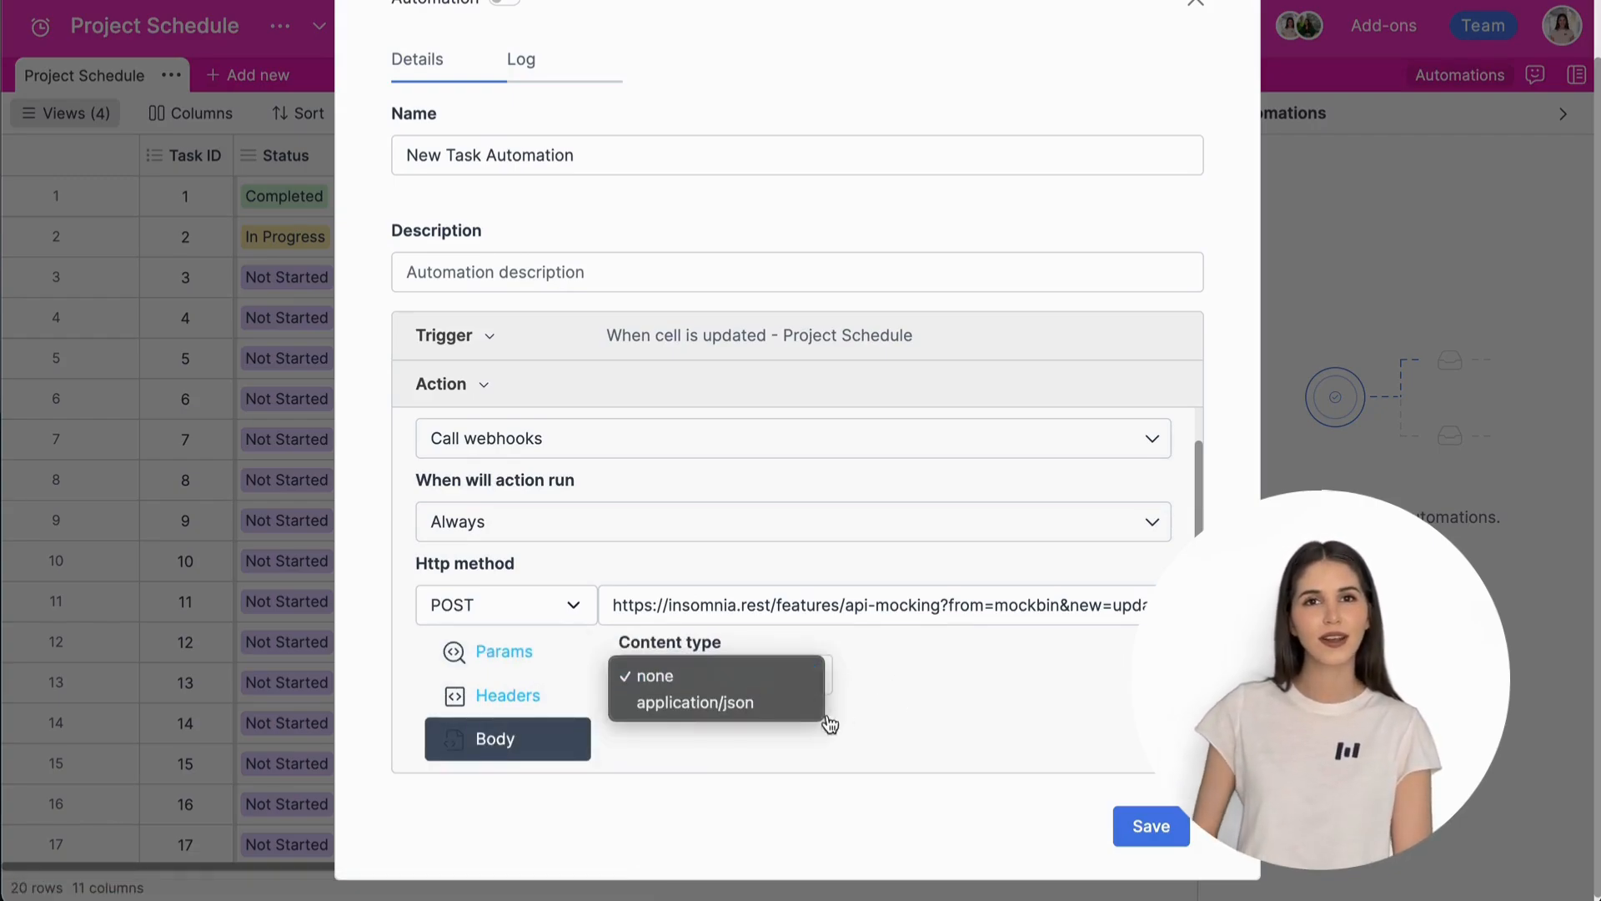
click(774, 709)
scroll(978, 627, down, 3)
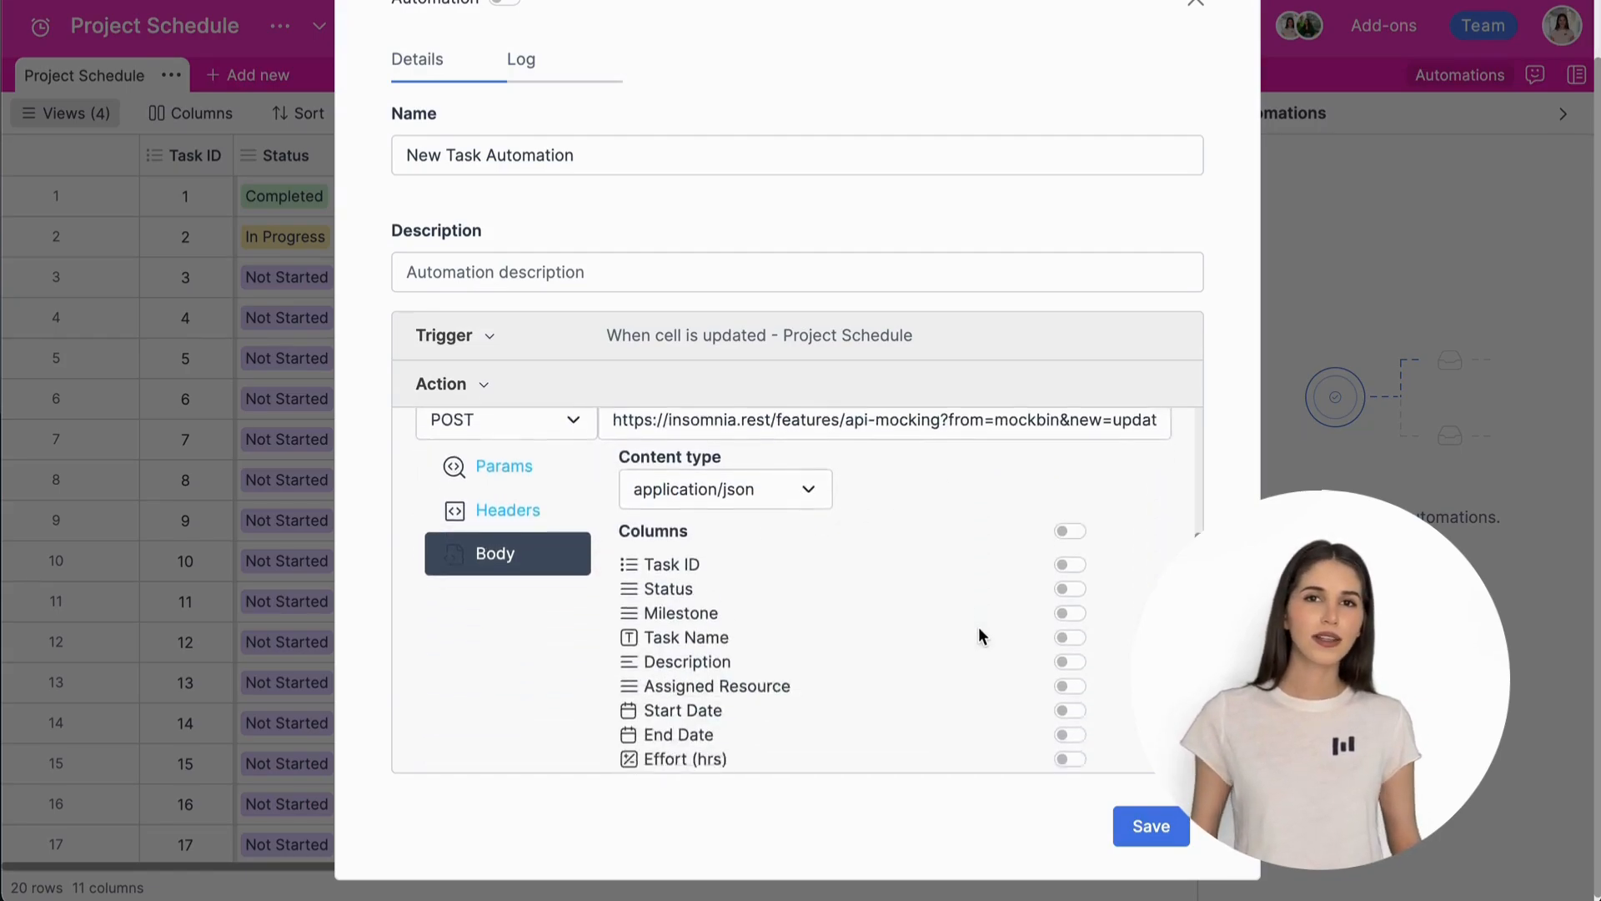
click(1084, 473)
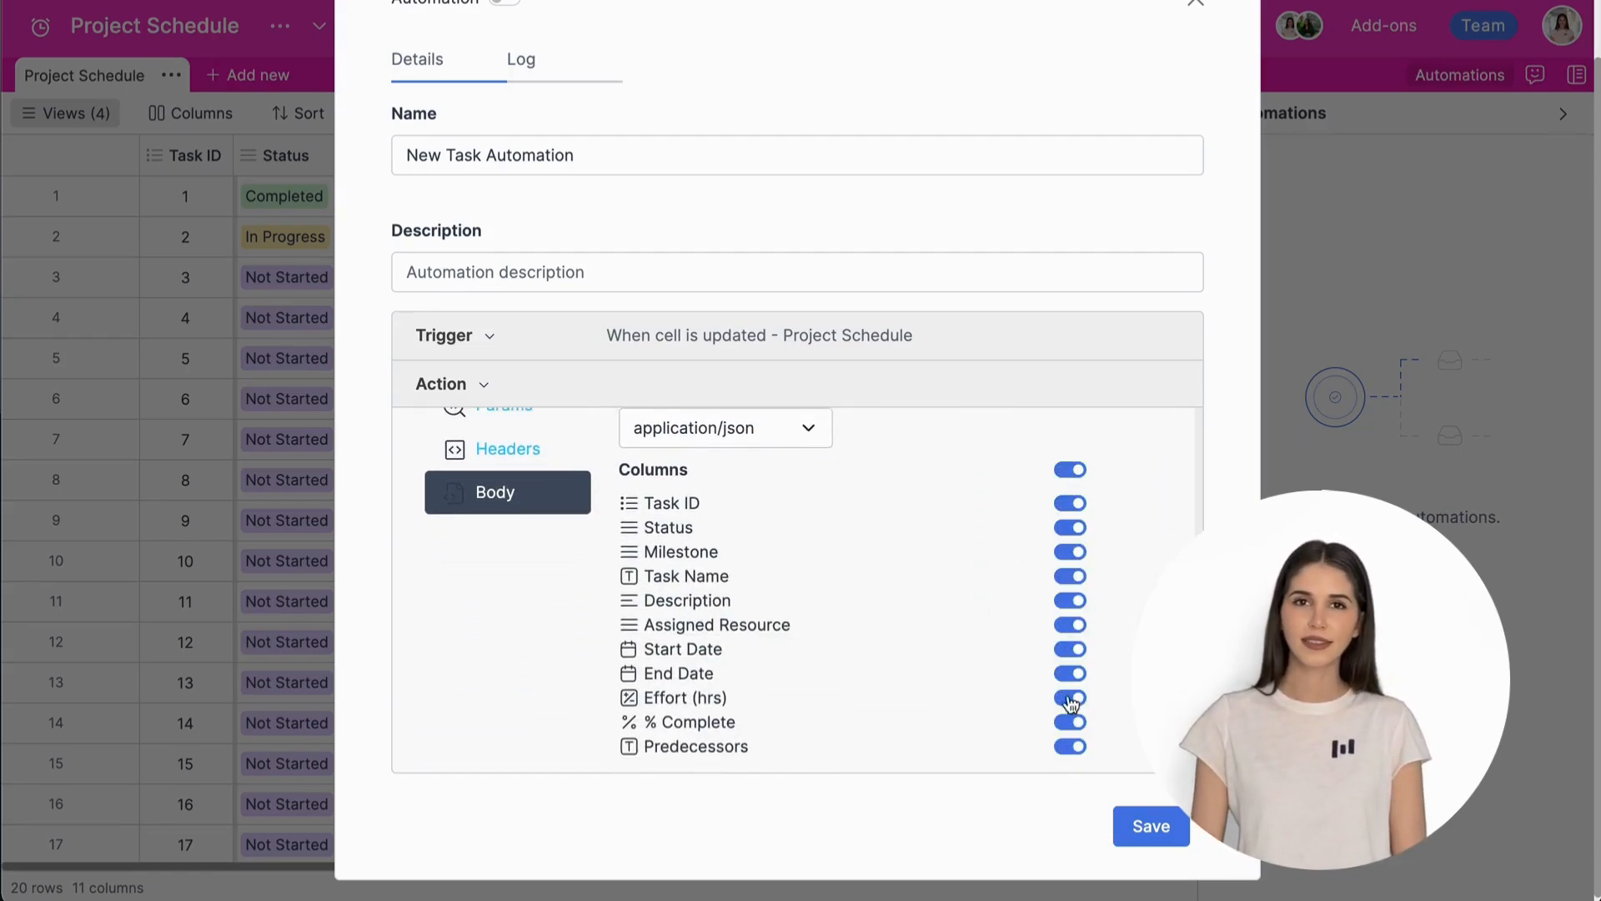
Review the webhook action's settings and save New Task Automation.
scroll(1071, 726, up, 1)
scroll(1070, 726, up, 2)
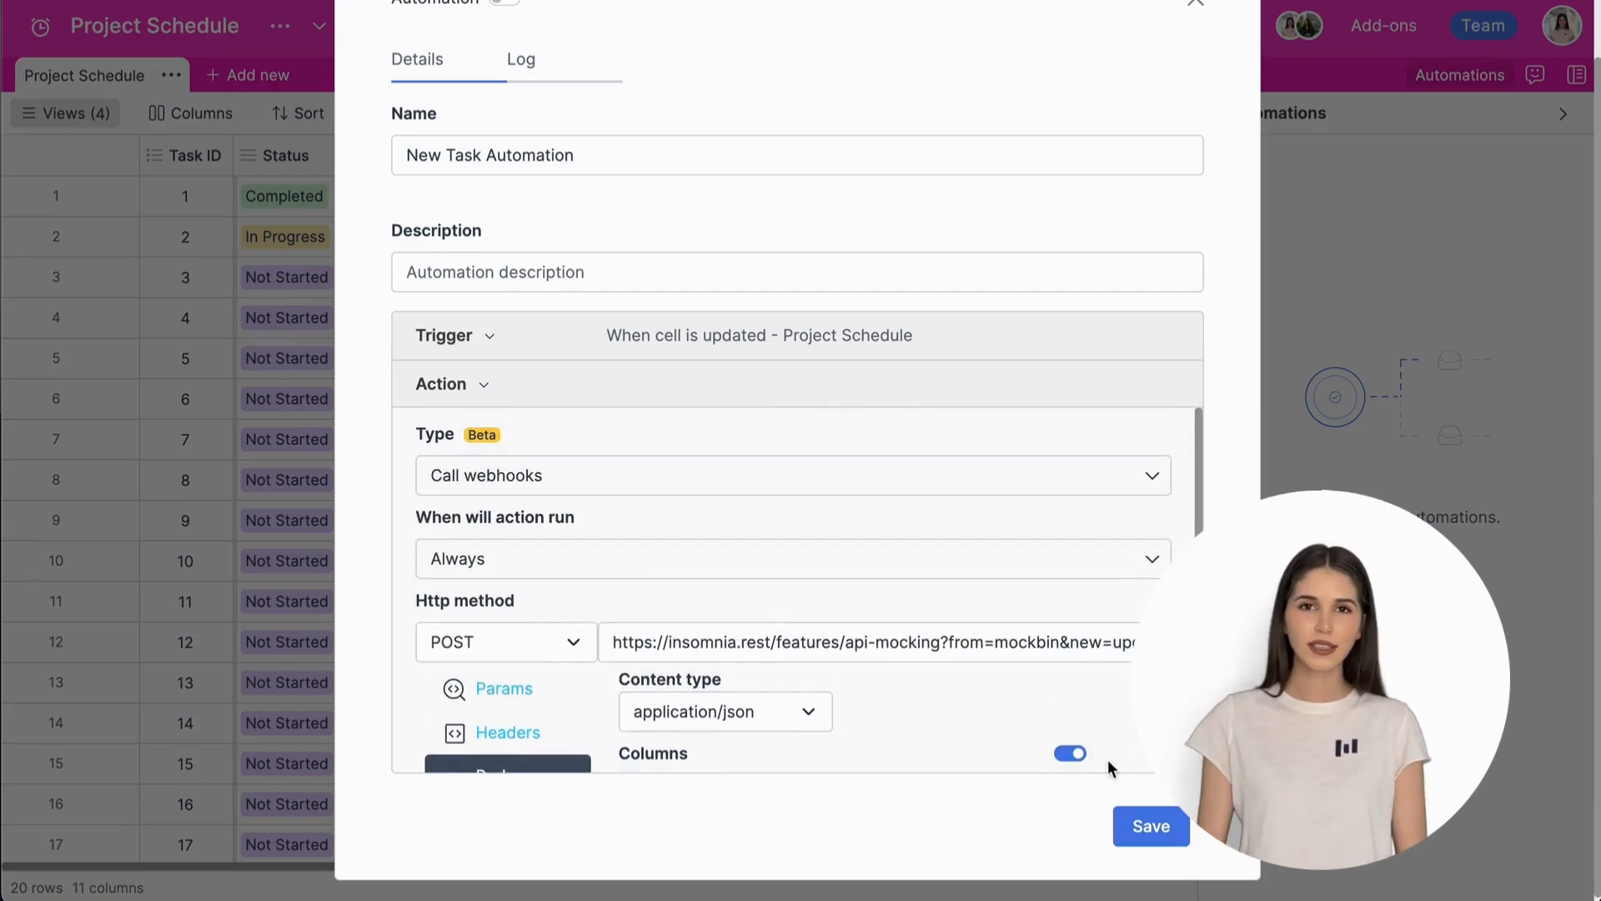
click(1151, 826)
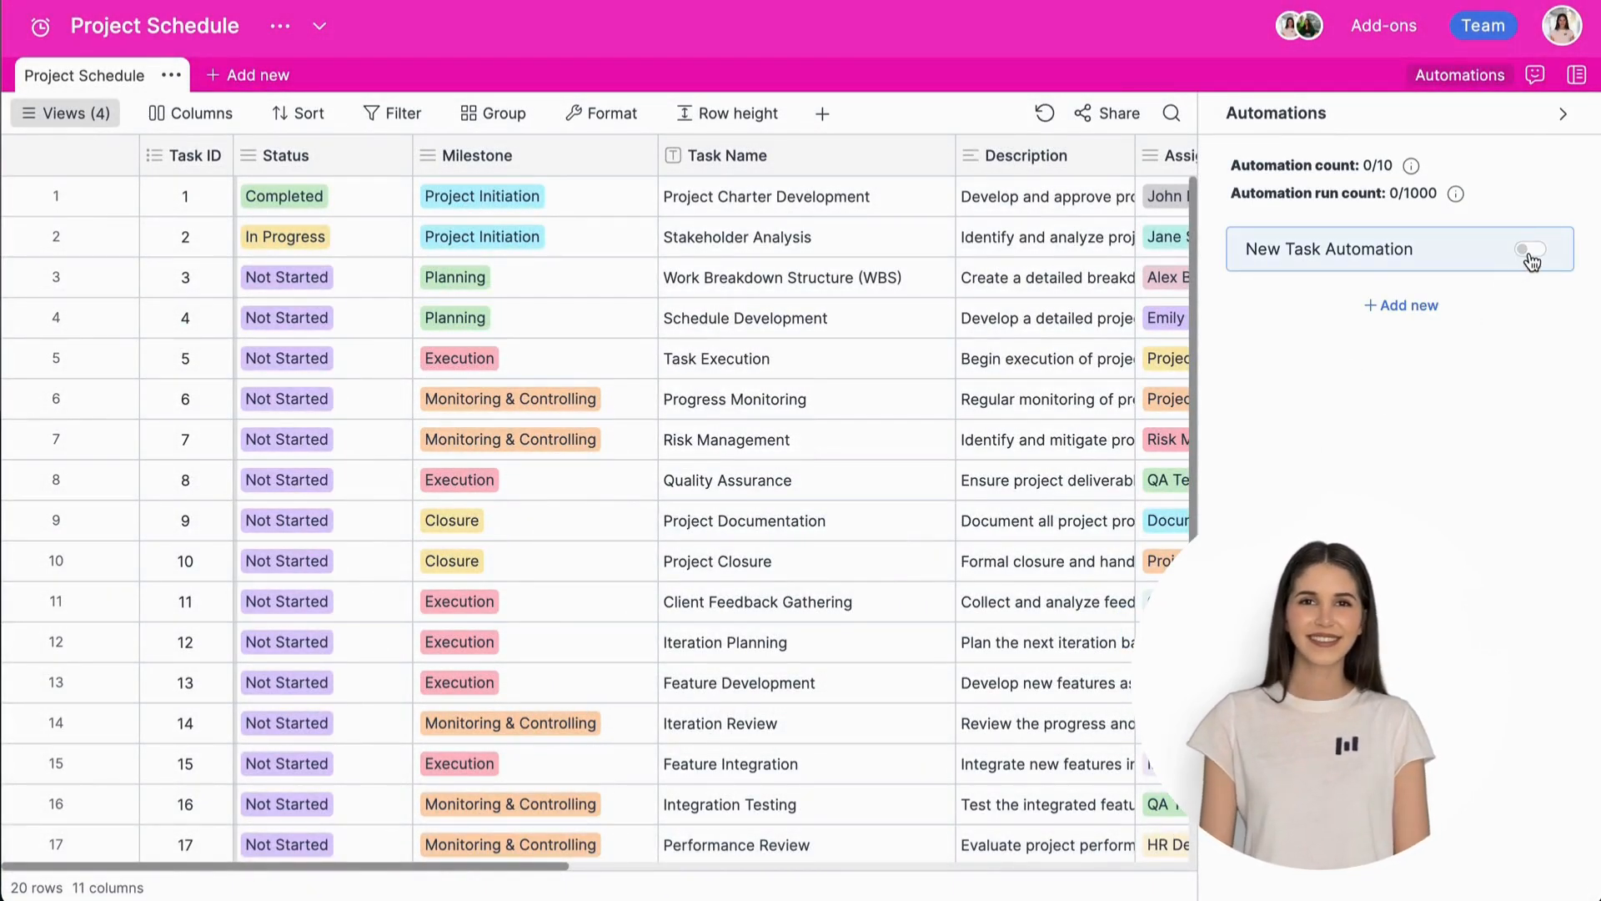
Create a new automation for the Project Schedule named "Update Cell Automation".
click(1423, 76)
click(1424, 75)
click(1399, 576)
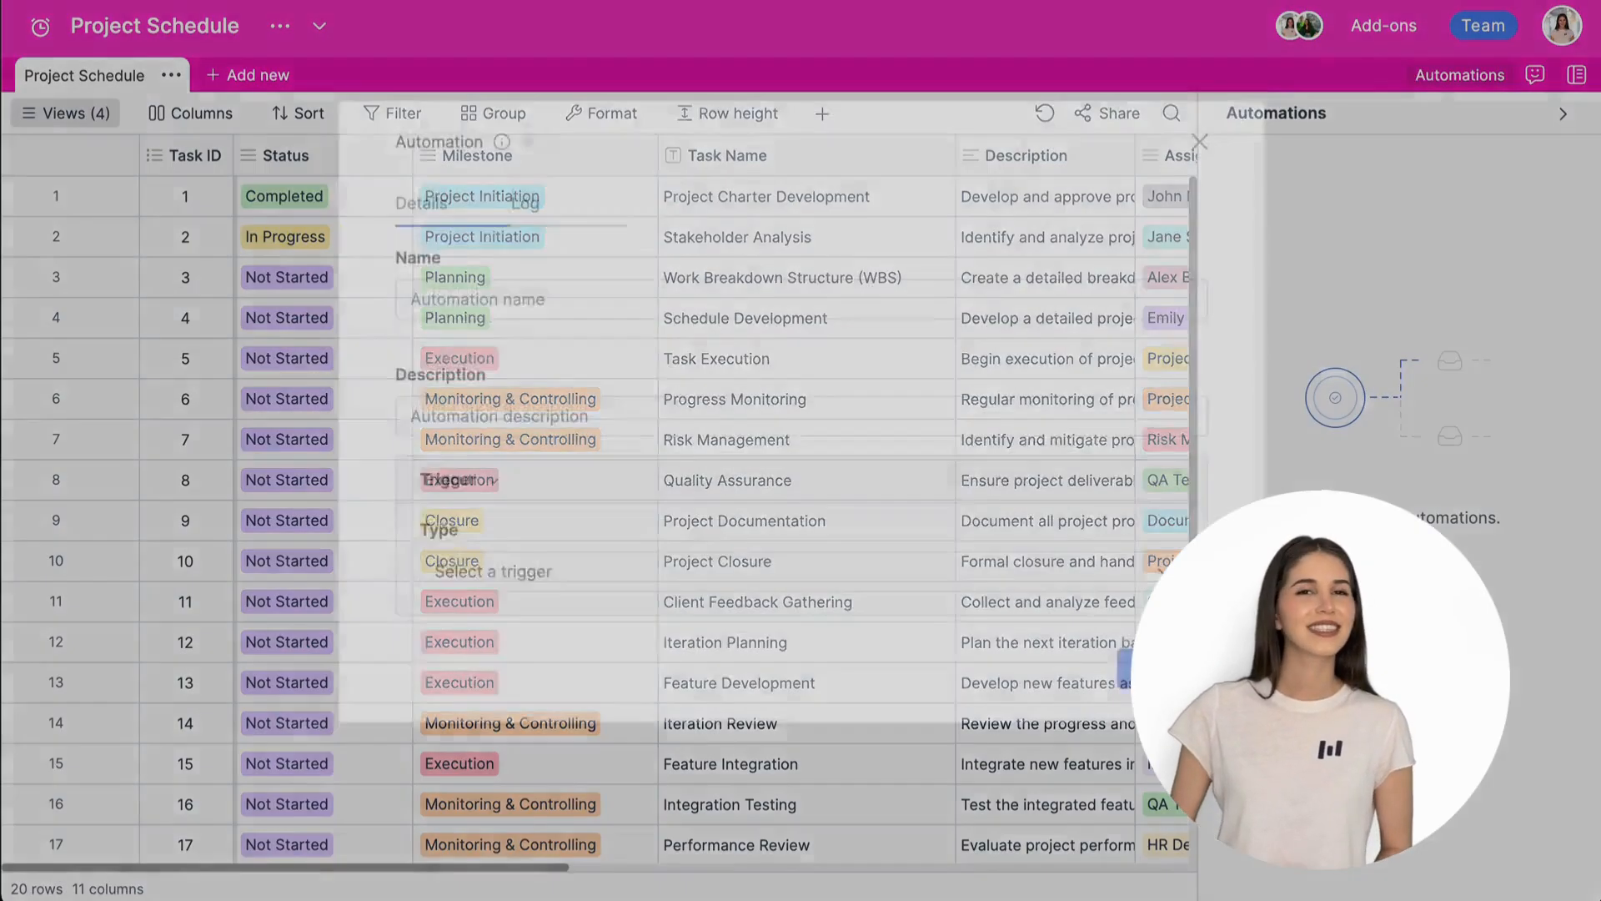
click(911, 345)
text(Update Cell Automation)
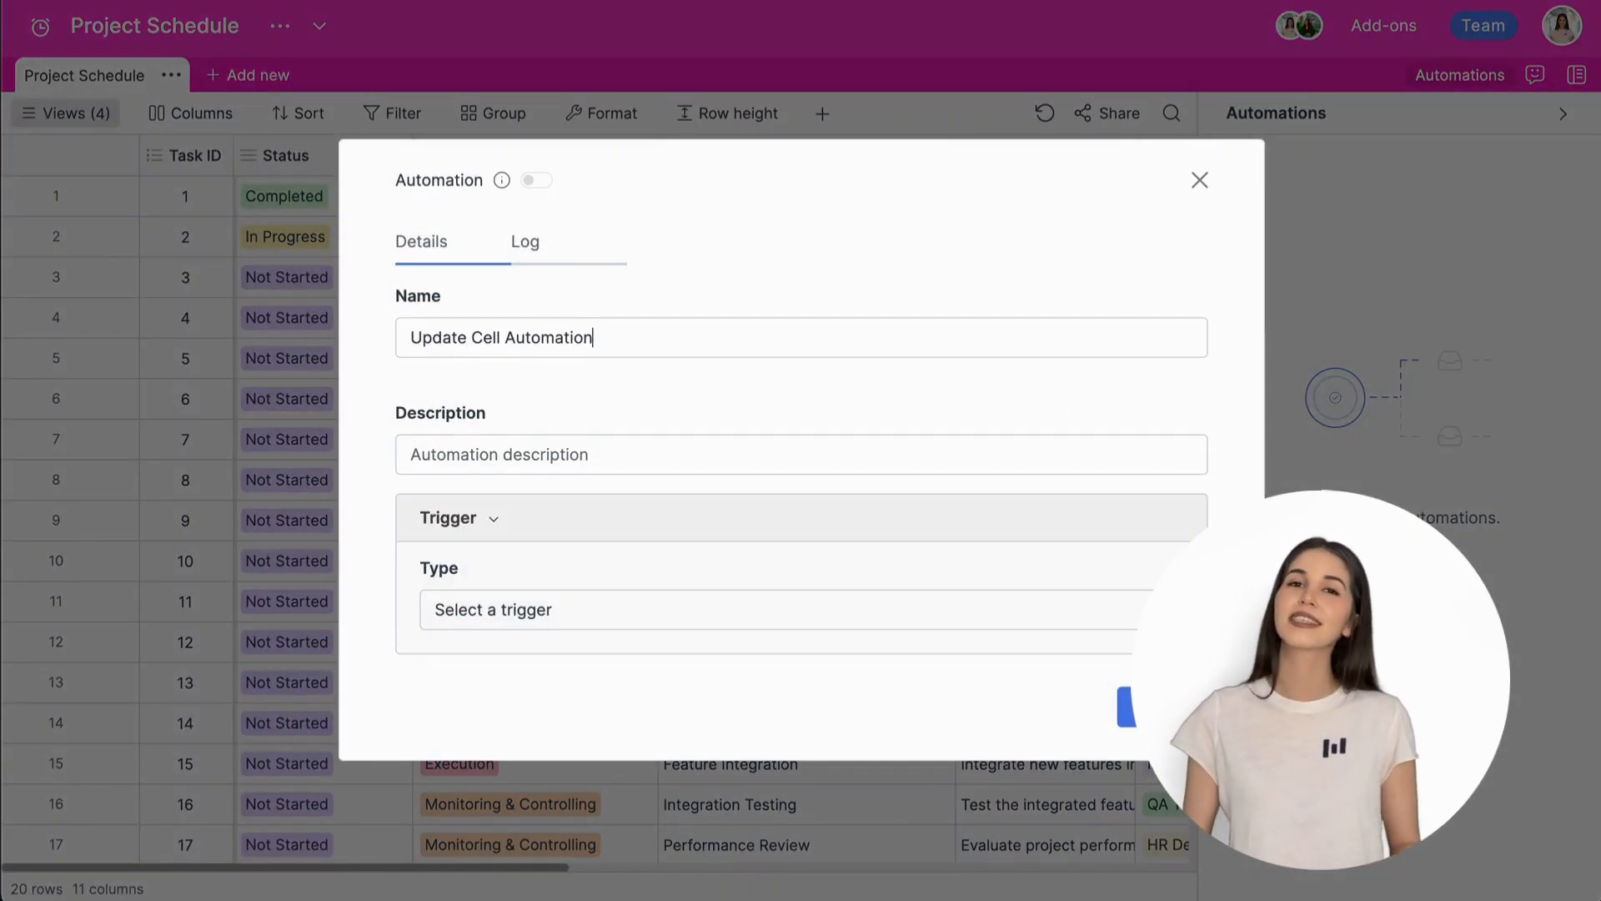
Set the trigger to "When cell is updated" for the Status column of the Project Schedule table.
click(734, 607)
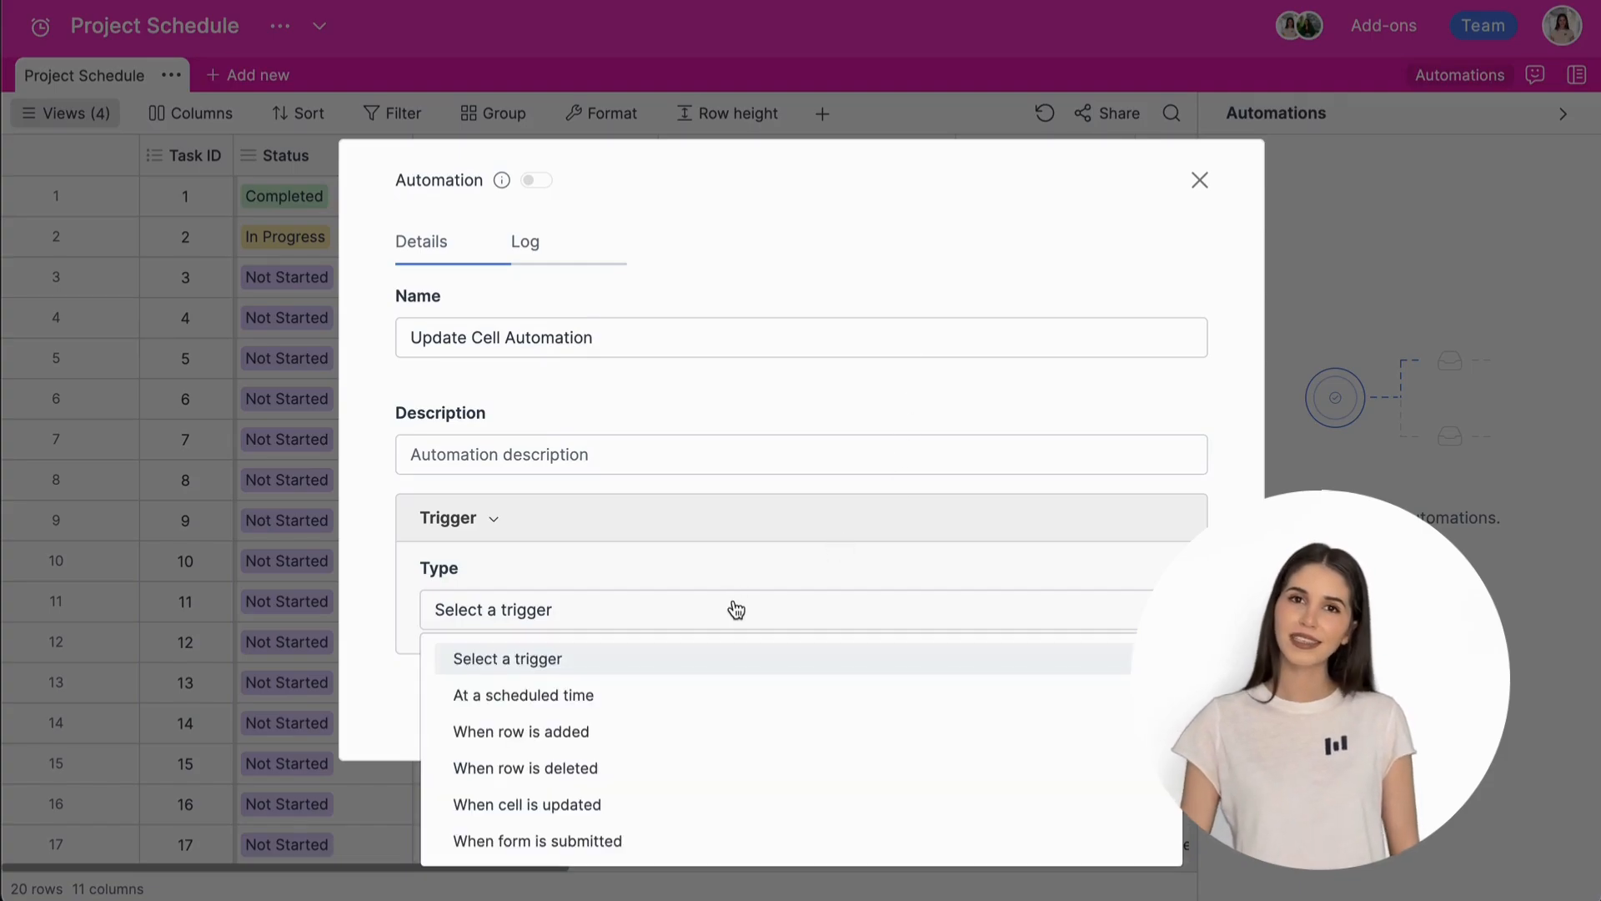
click(695, 805)
click(647, 623)
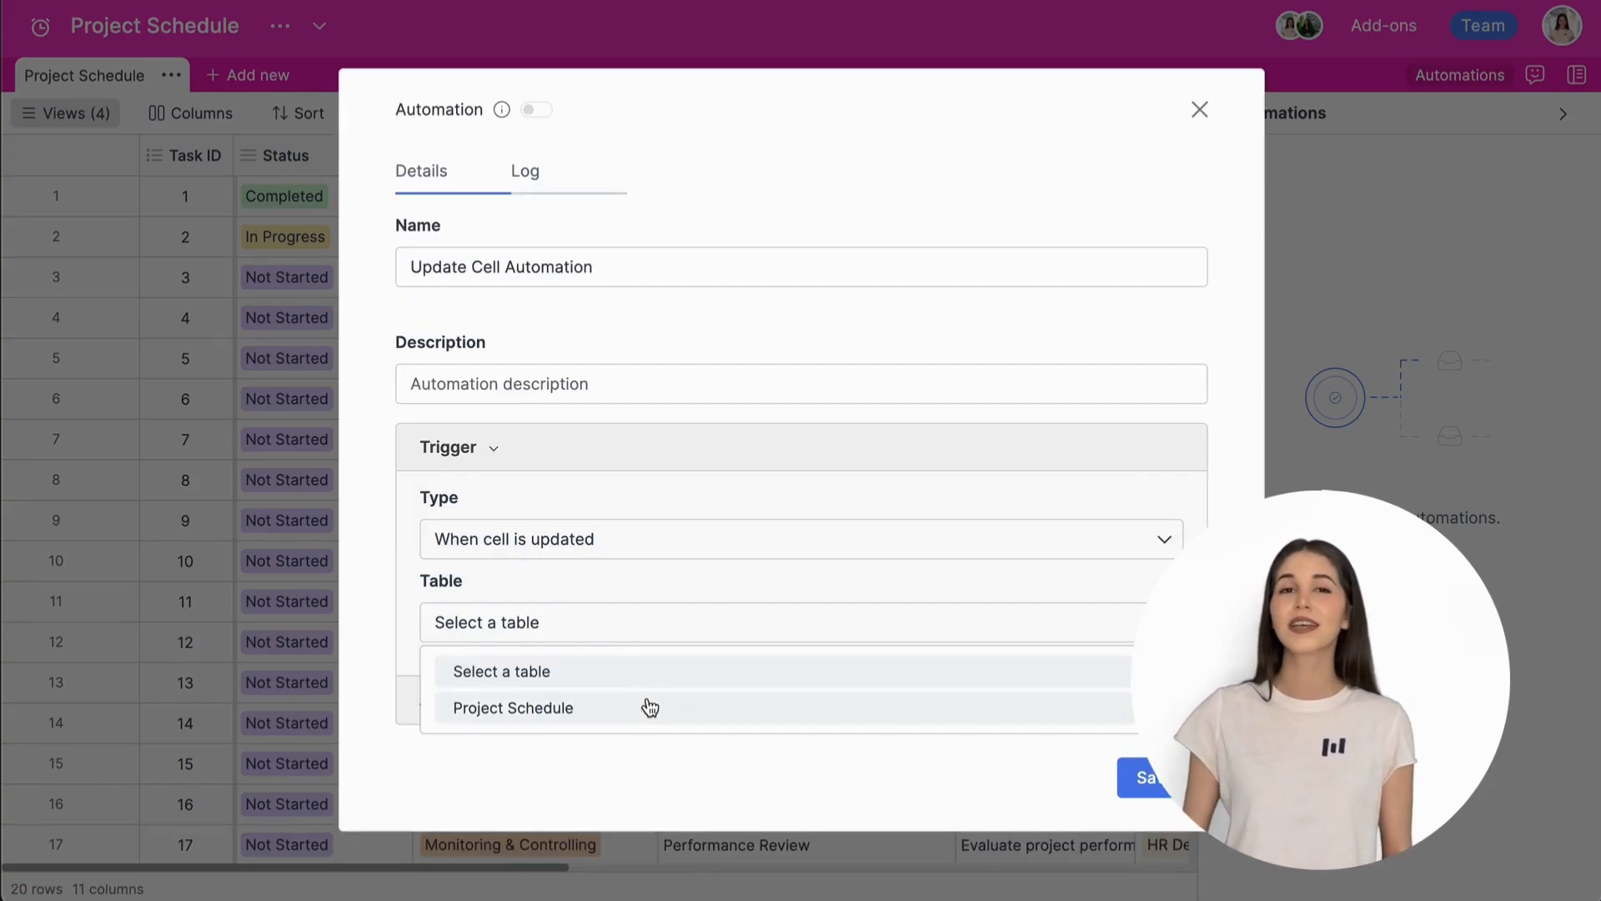
click(647, 704)
click(615, 664)
click(592, 514)
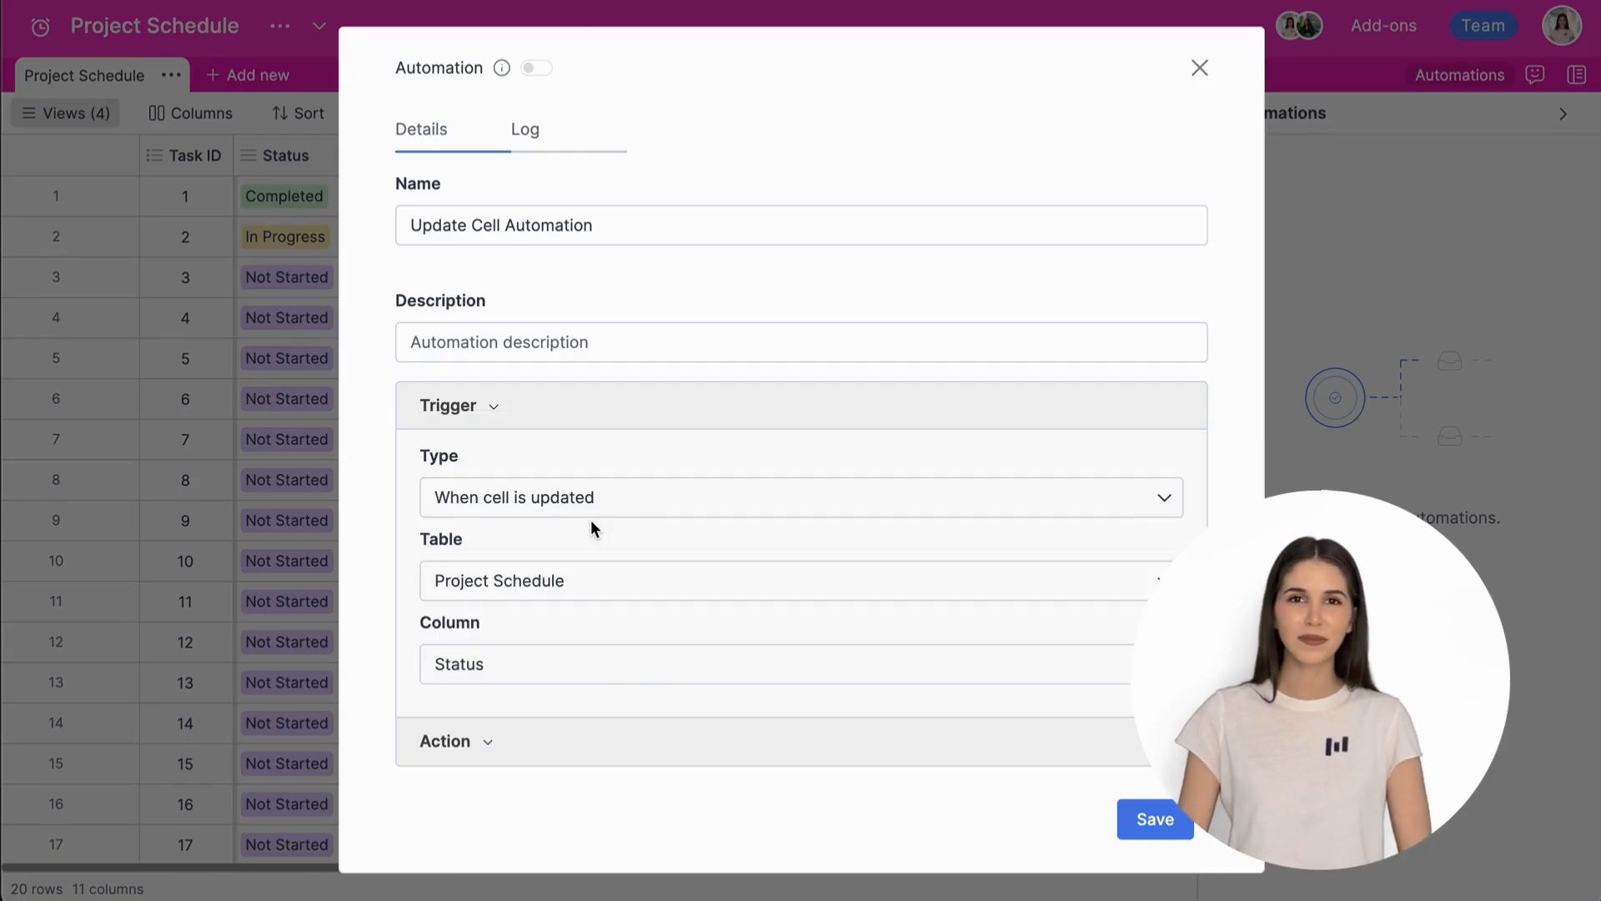
Set the action to "Send a notification via mail", running Always, and choose the team member as recipient.
click(492, 740)
click(539, 642)
click(629, 719)
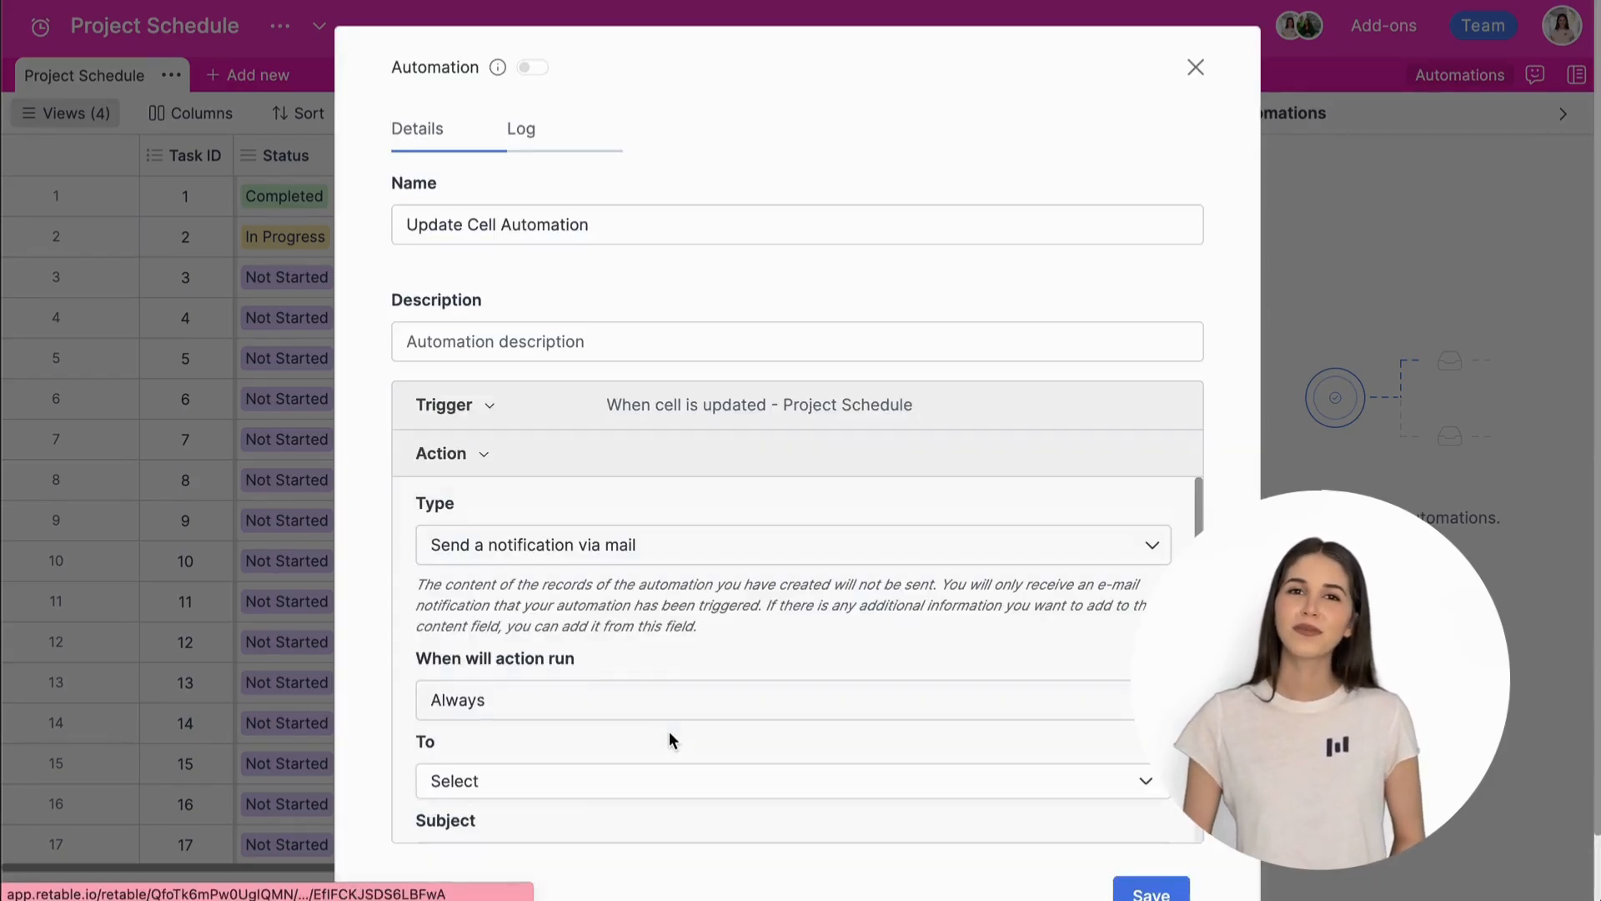
scroll(663, 667, down, 2)
click(652, 622)
click(642, 680)
click(613, 552)
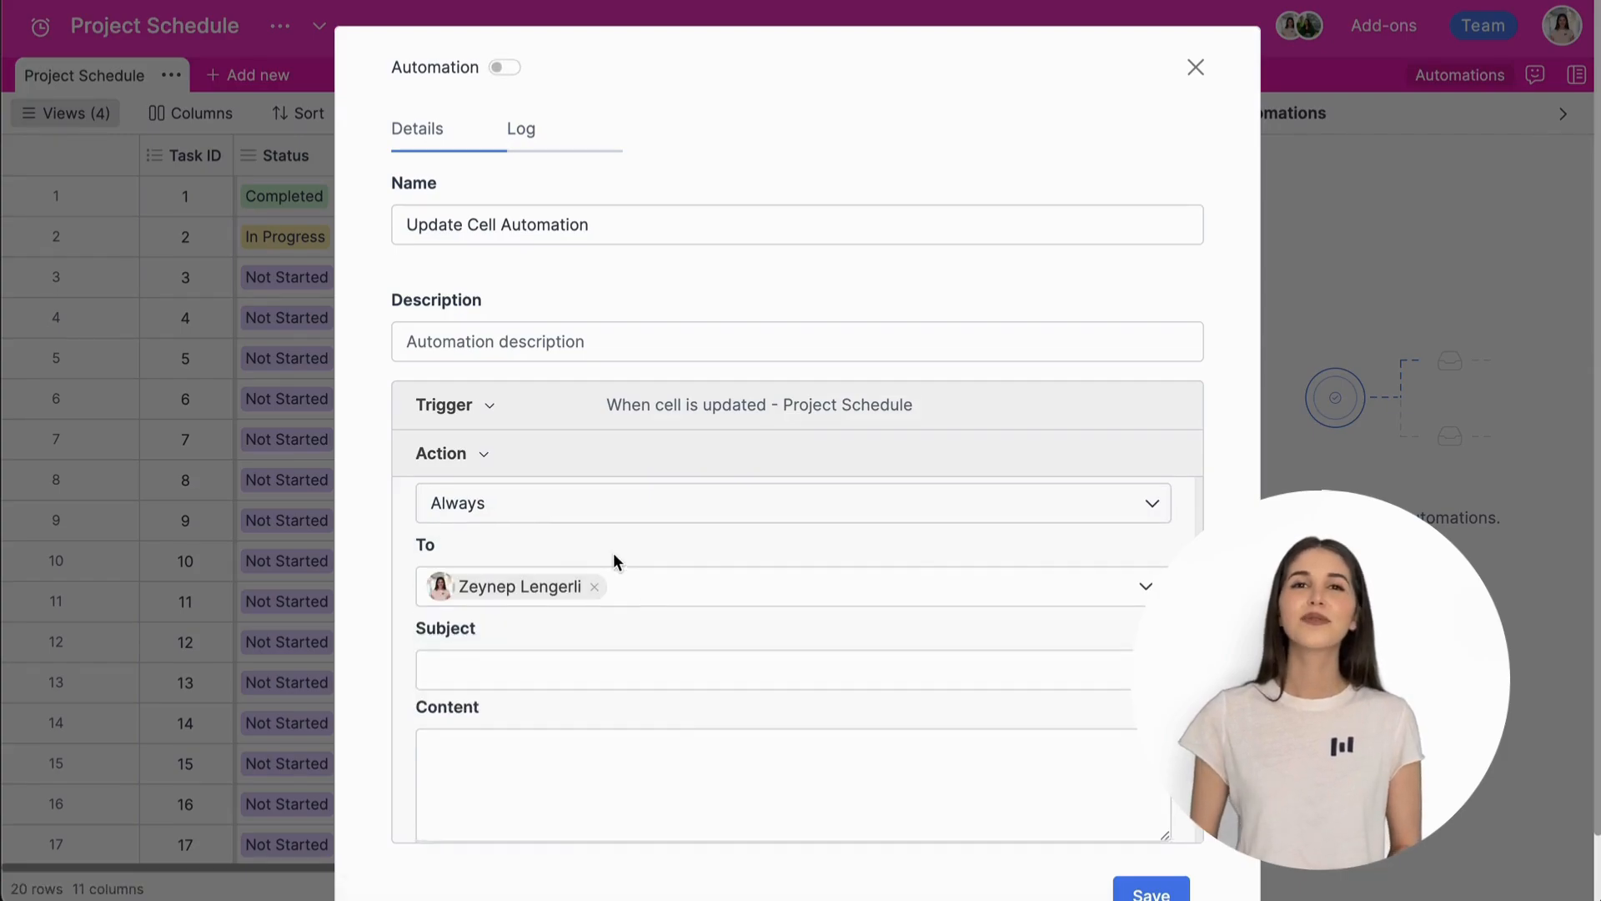
Enter subject "New Update on Project Schedule" and content "There's been an update on project schedule. The status is changed, check your table :)" after a greeting.
scroll(613, 552, down, 1)
click(575, 631)
text(New Update on Project Schedule)
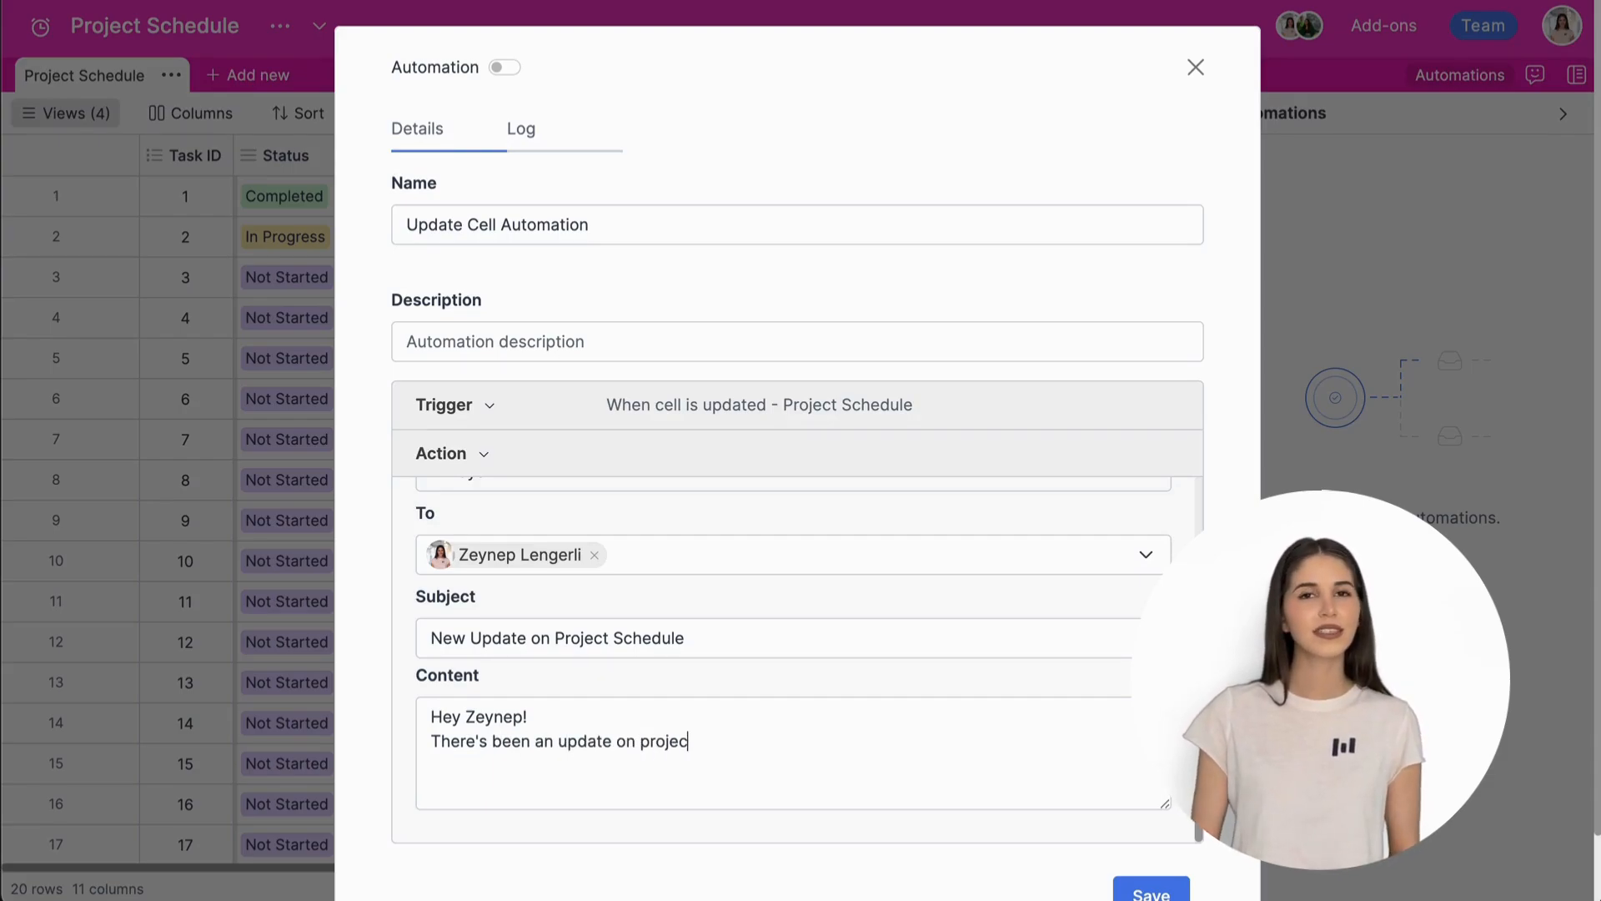
text(t schedule. The status is change)
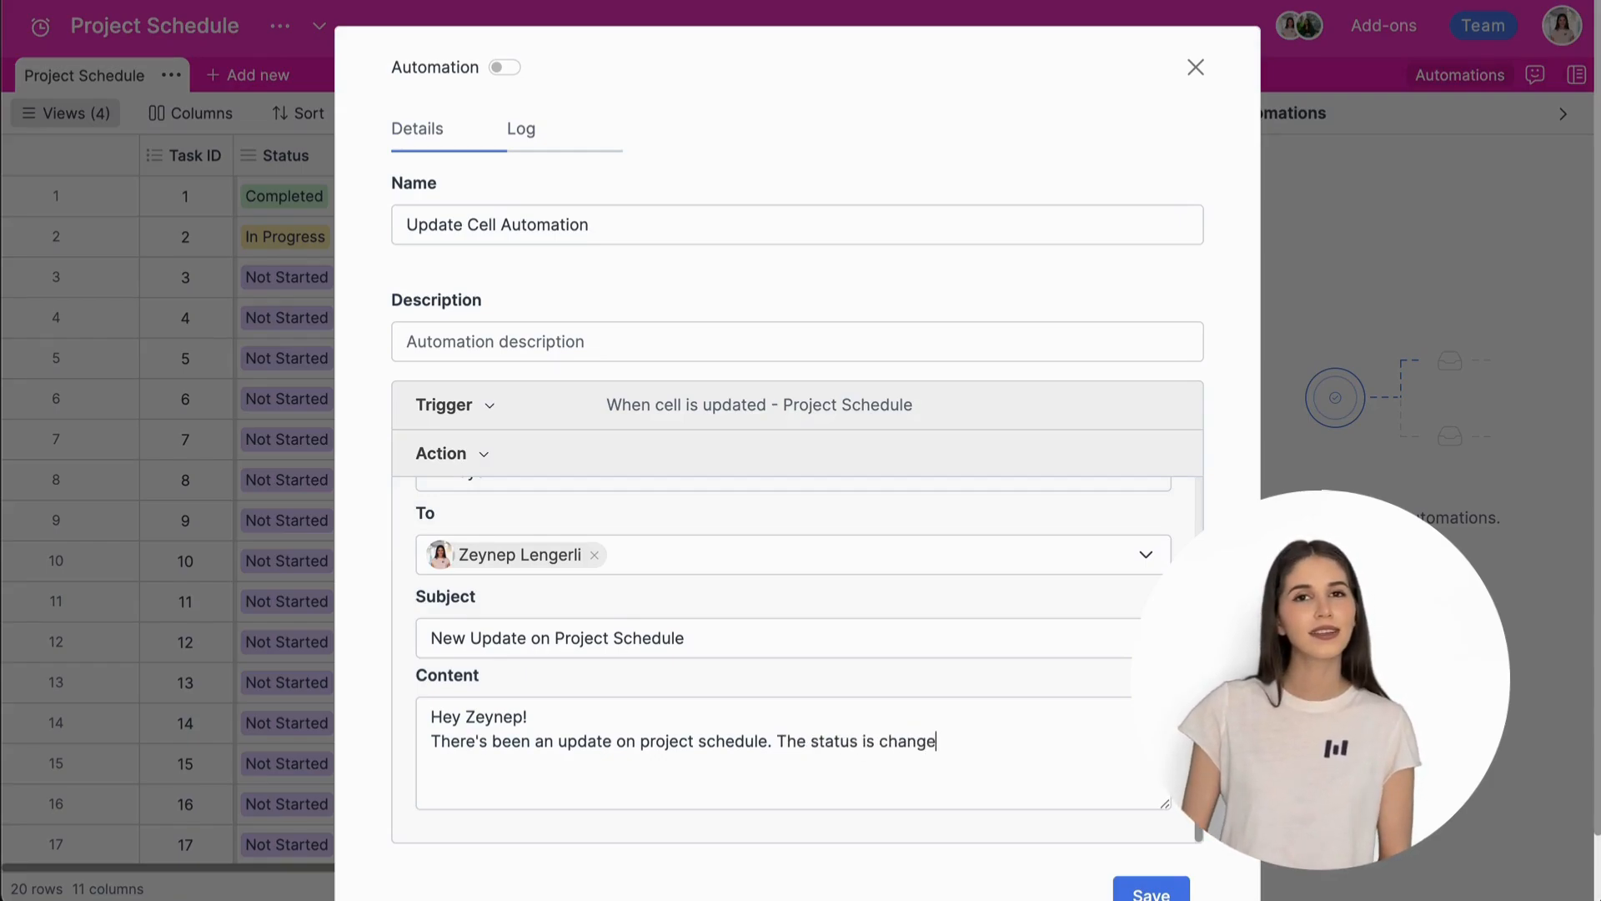
text(our table :))
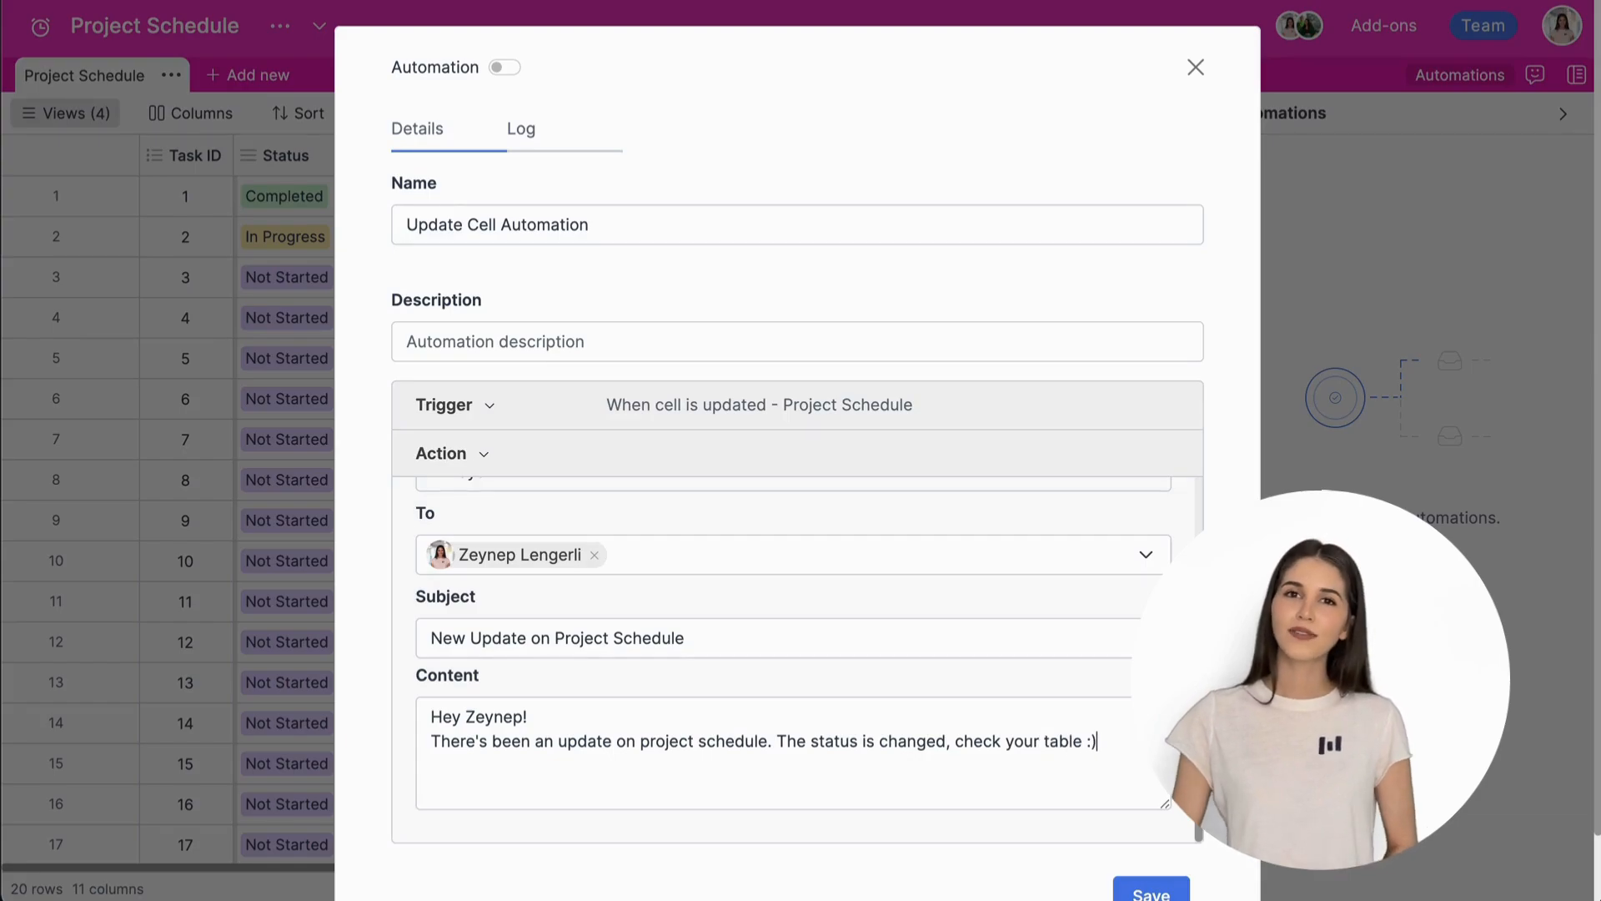
Save Update Cell Automation and turn it on.
scroll(1001, 808, down, 2)
click(1147, 826)
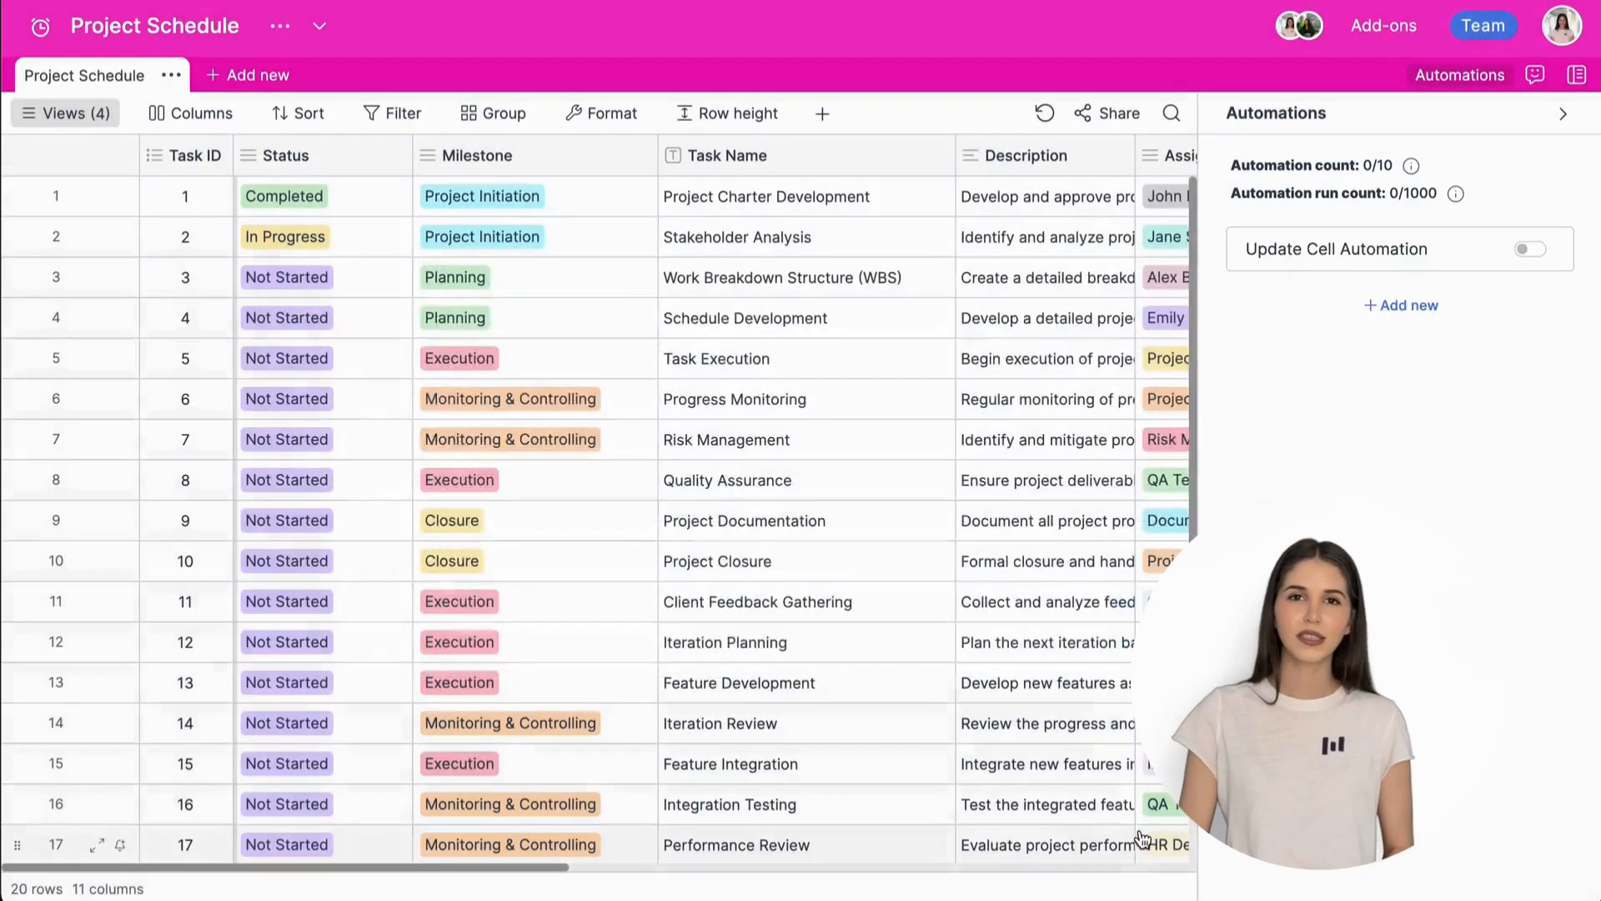
click(1524, 253)
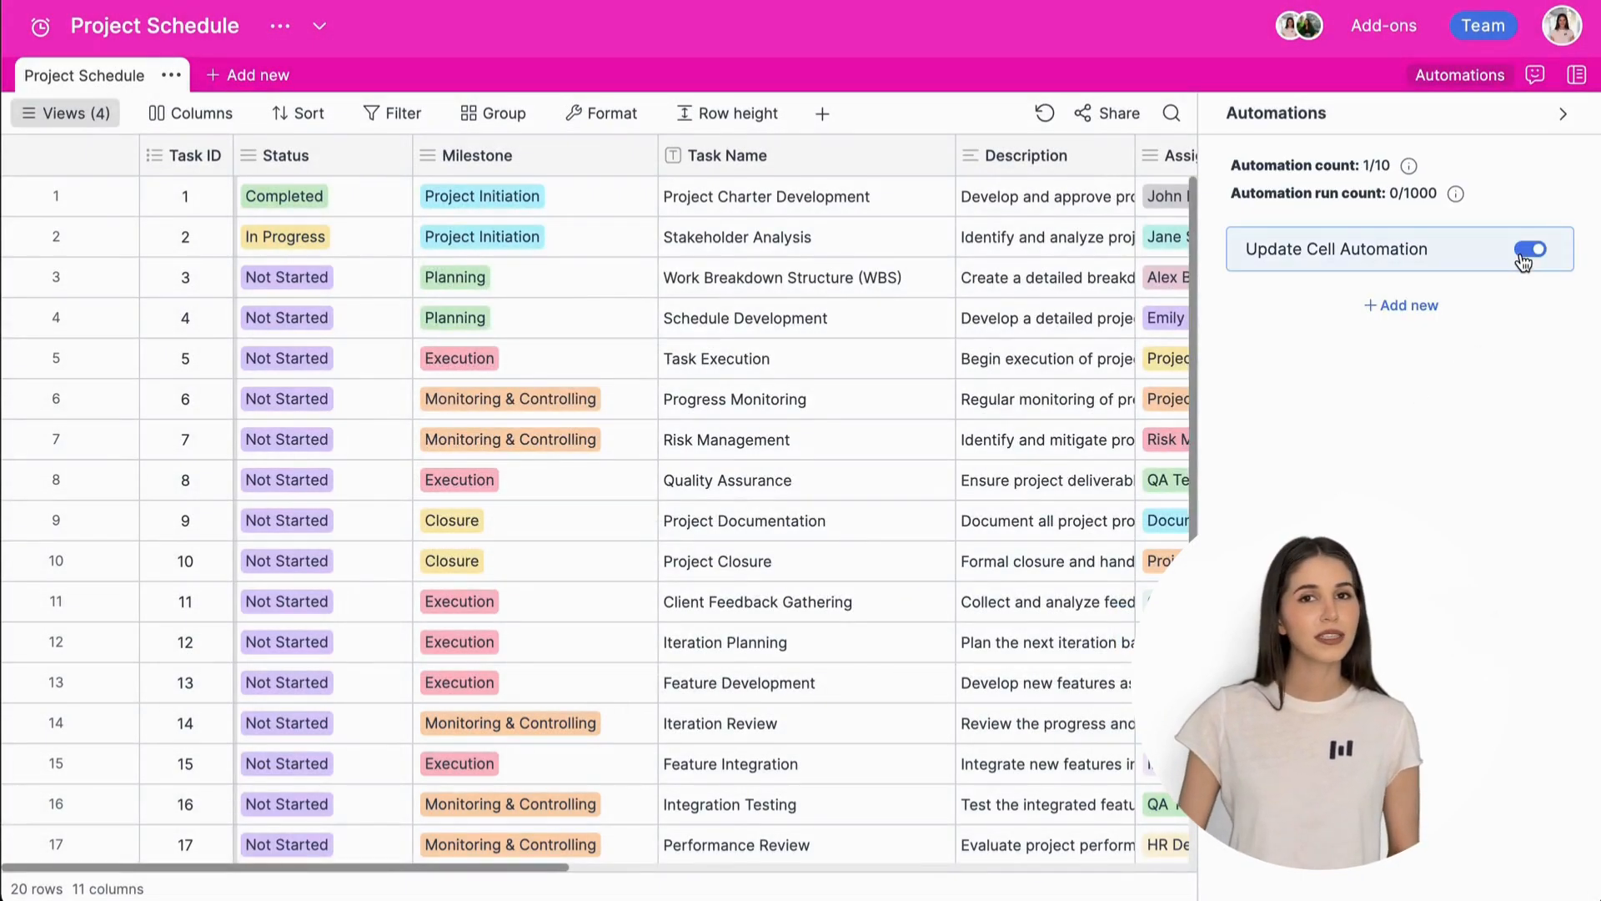
Change the Status of tasks 3 and 4 to In Progress and open the status choices of task 5.
click(394, 280)
click(394, 284)
click(367, 395)
click(372, 323)
click(391, 319)
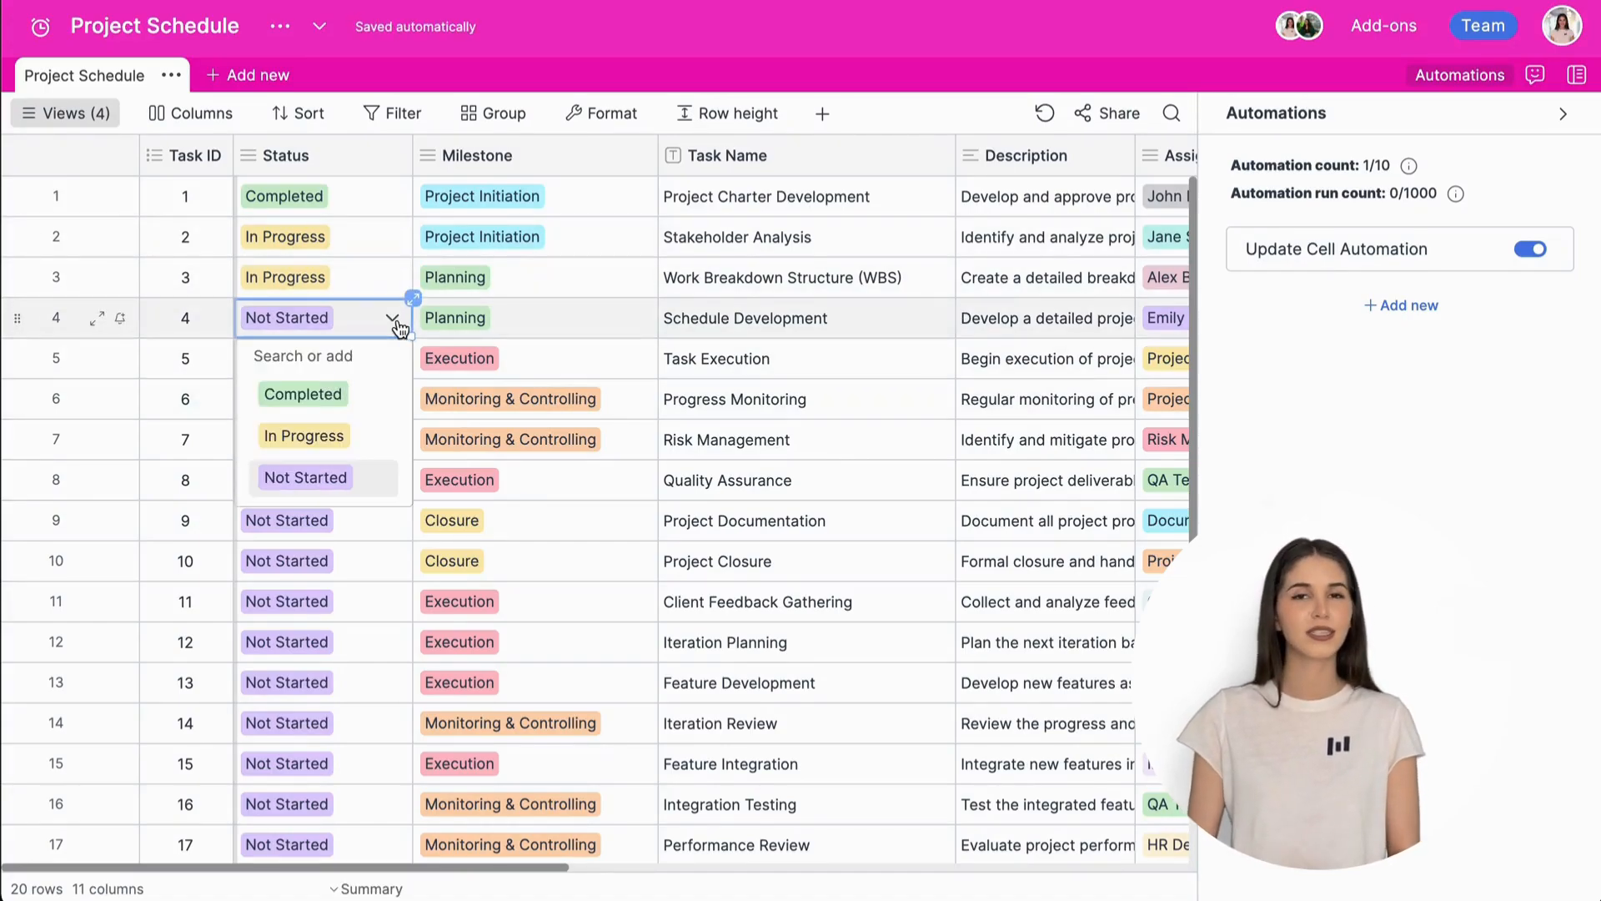
click(385, 433)
click(367, 358)
click(393, 358)
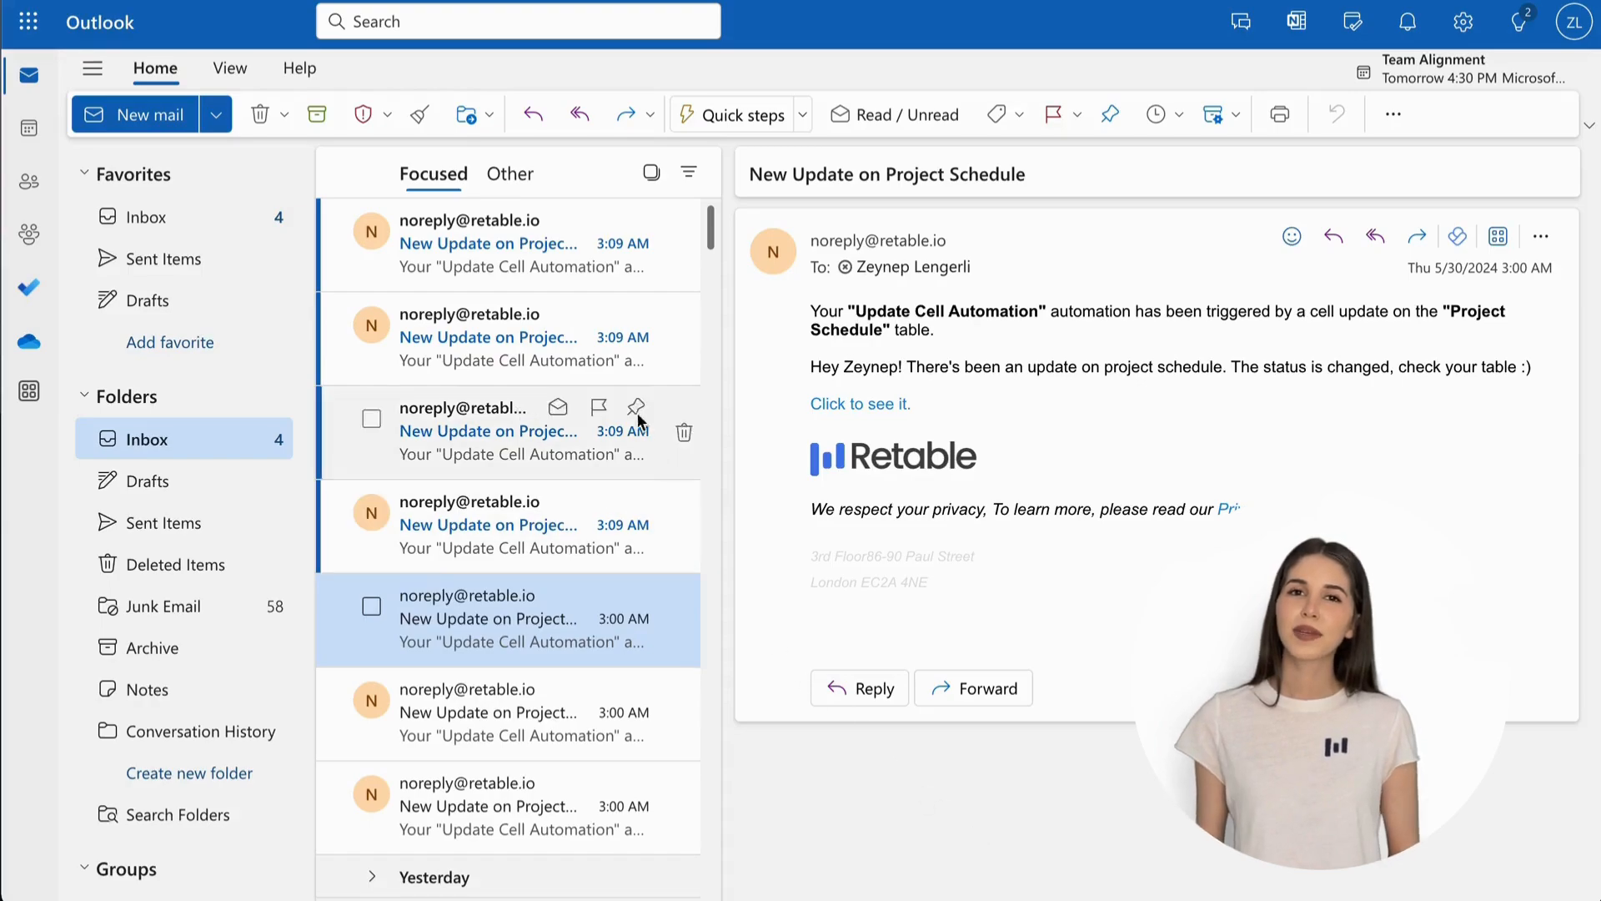
In Outlook, open the newest notification mail, follow its link to the updated row, review the row details and close them.
click(555, 265)
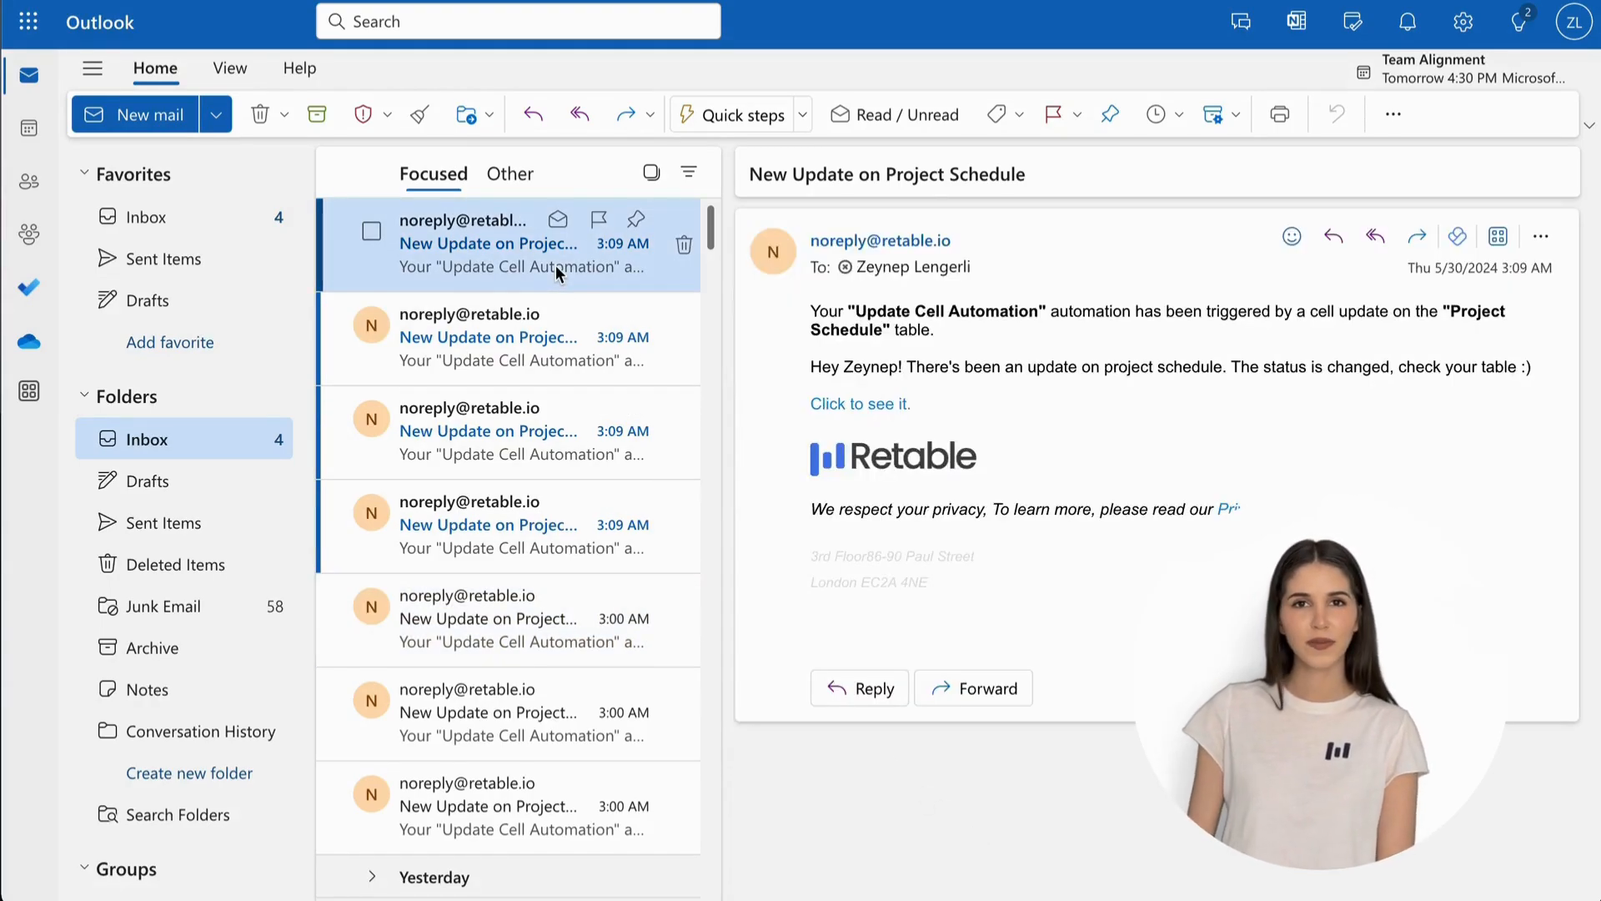
click(827, 403)
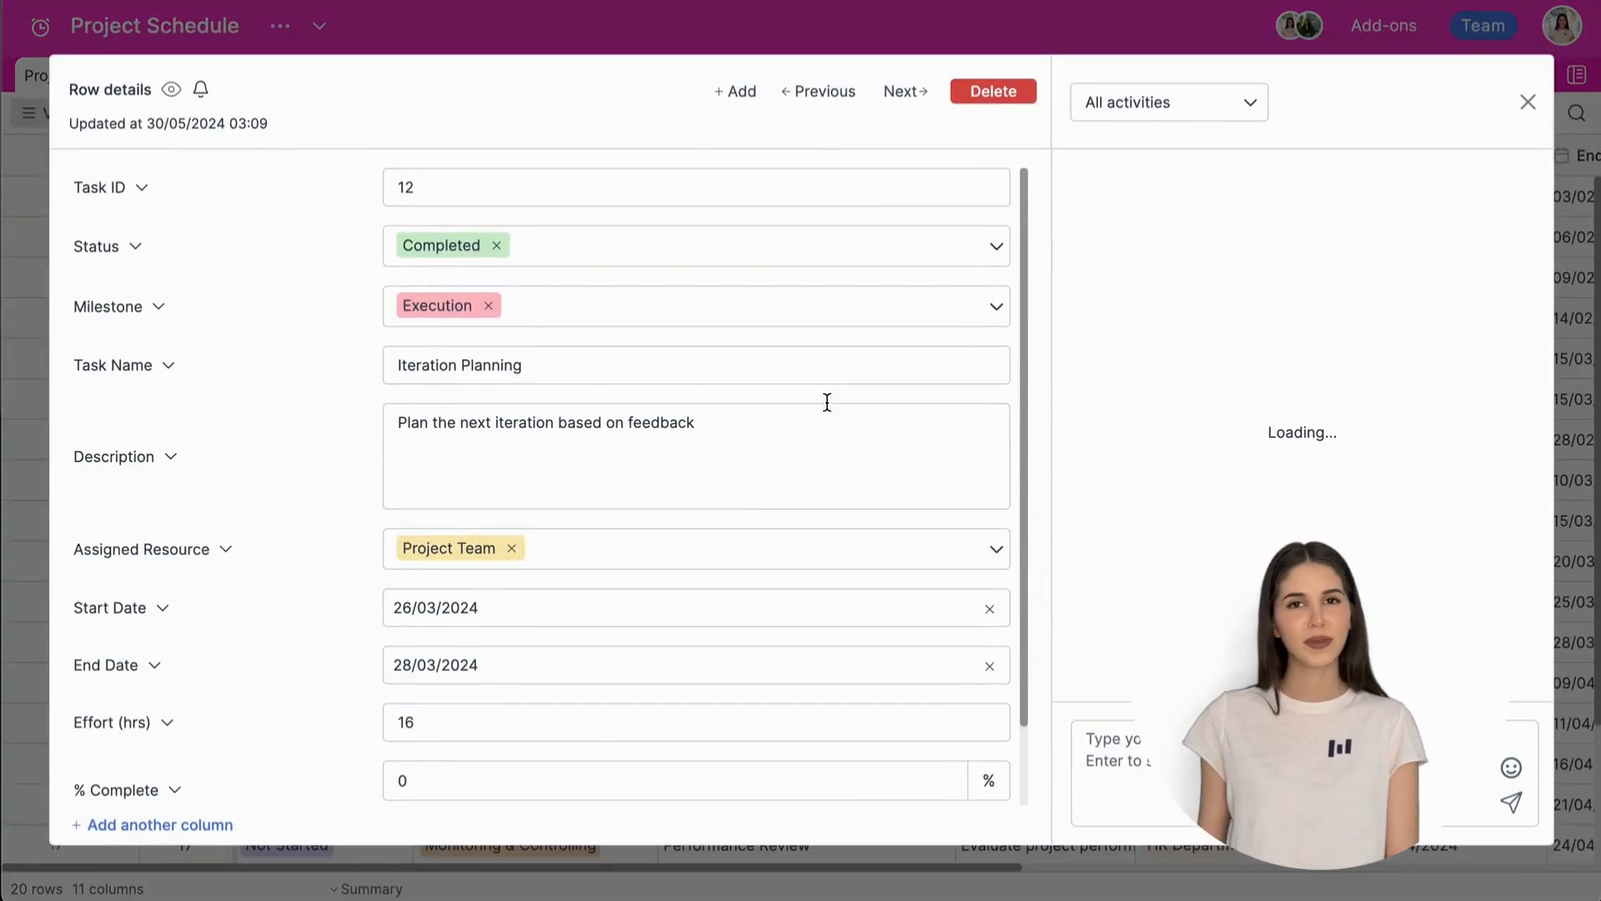
scroll(828, 403, down, 2)
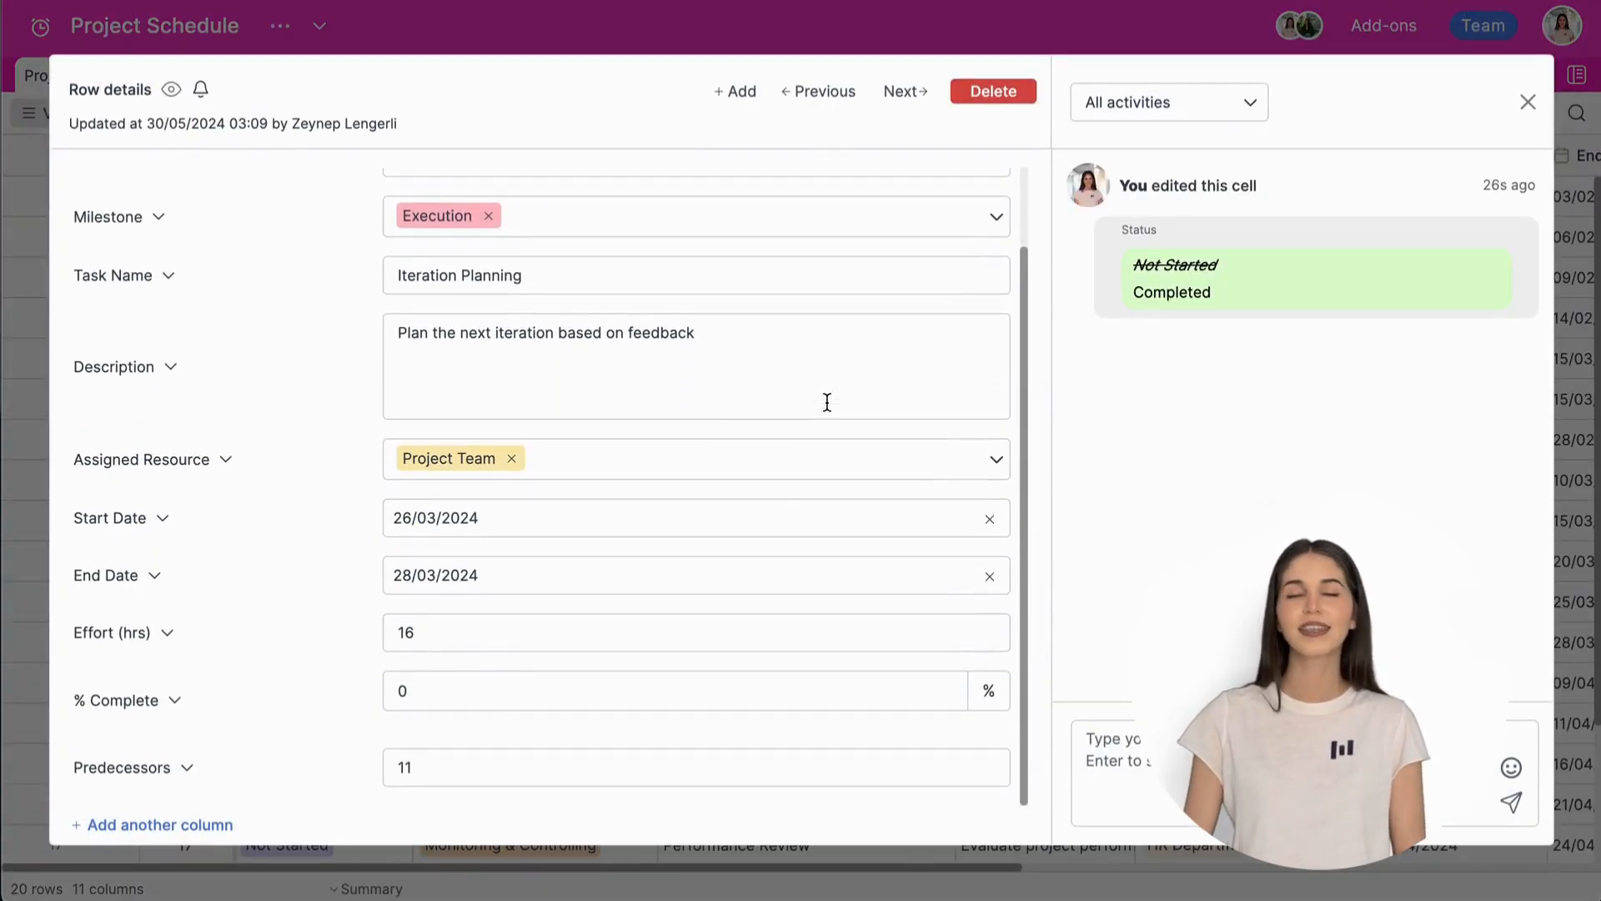
scroll(827, 403, up, 2)
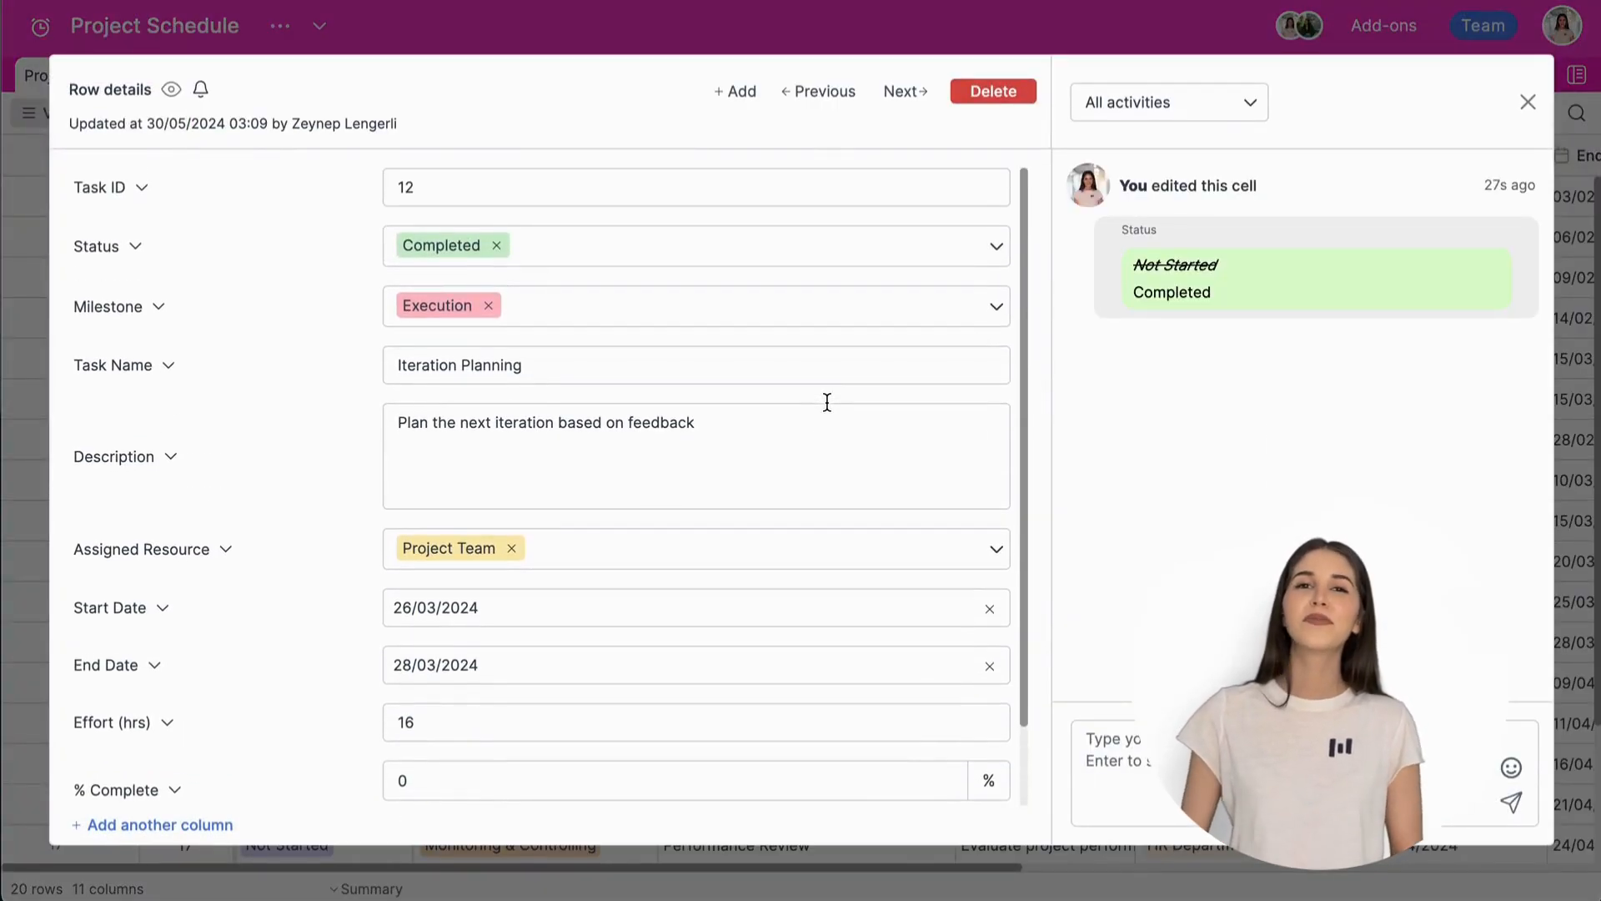
click(1529, 108)
click(377, 658)
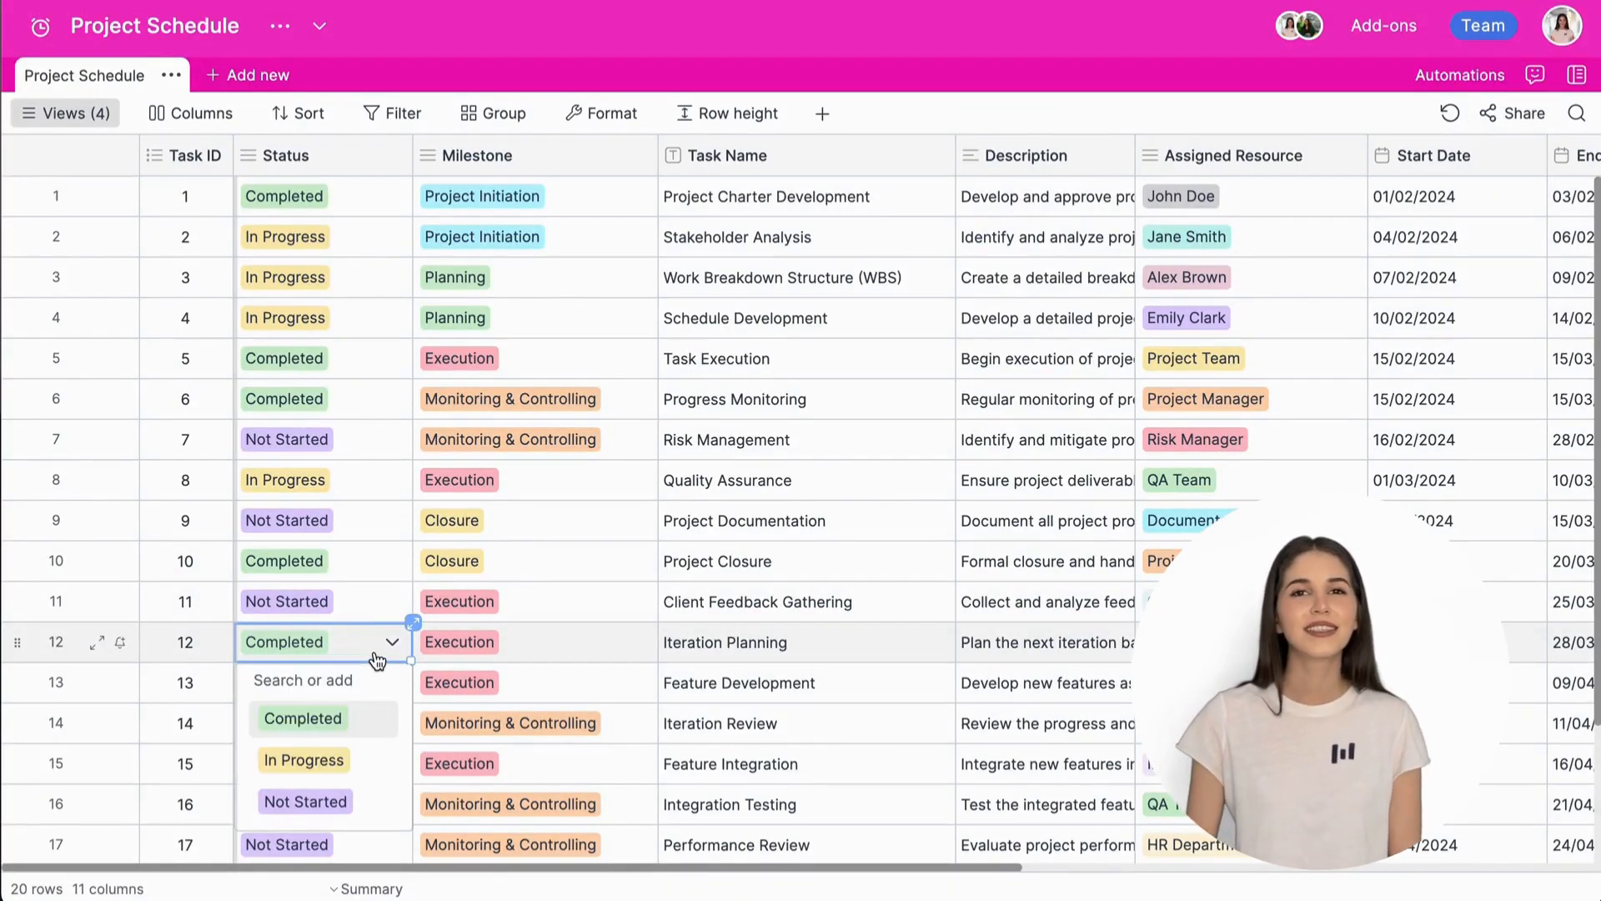
click(377, 657)
scroll(375, 654, down, 2)
scroll(375, 654, up, 2)
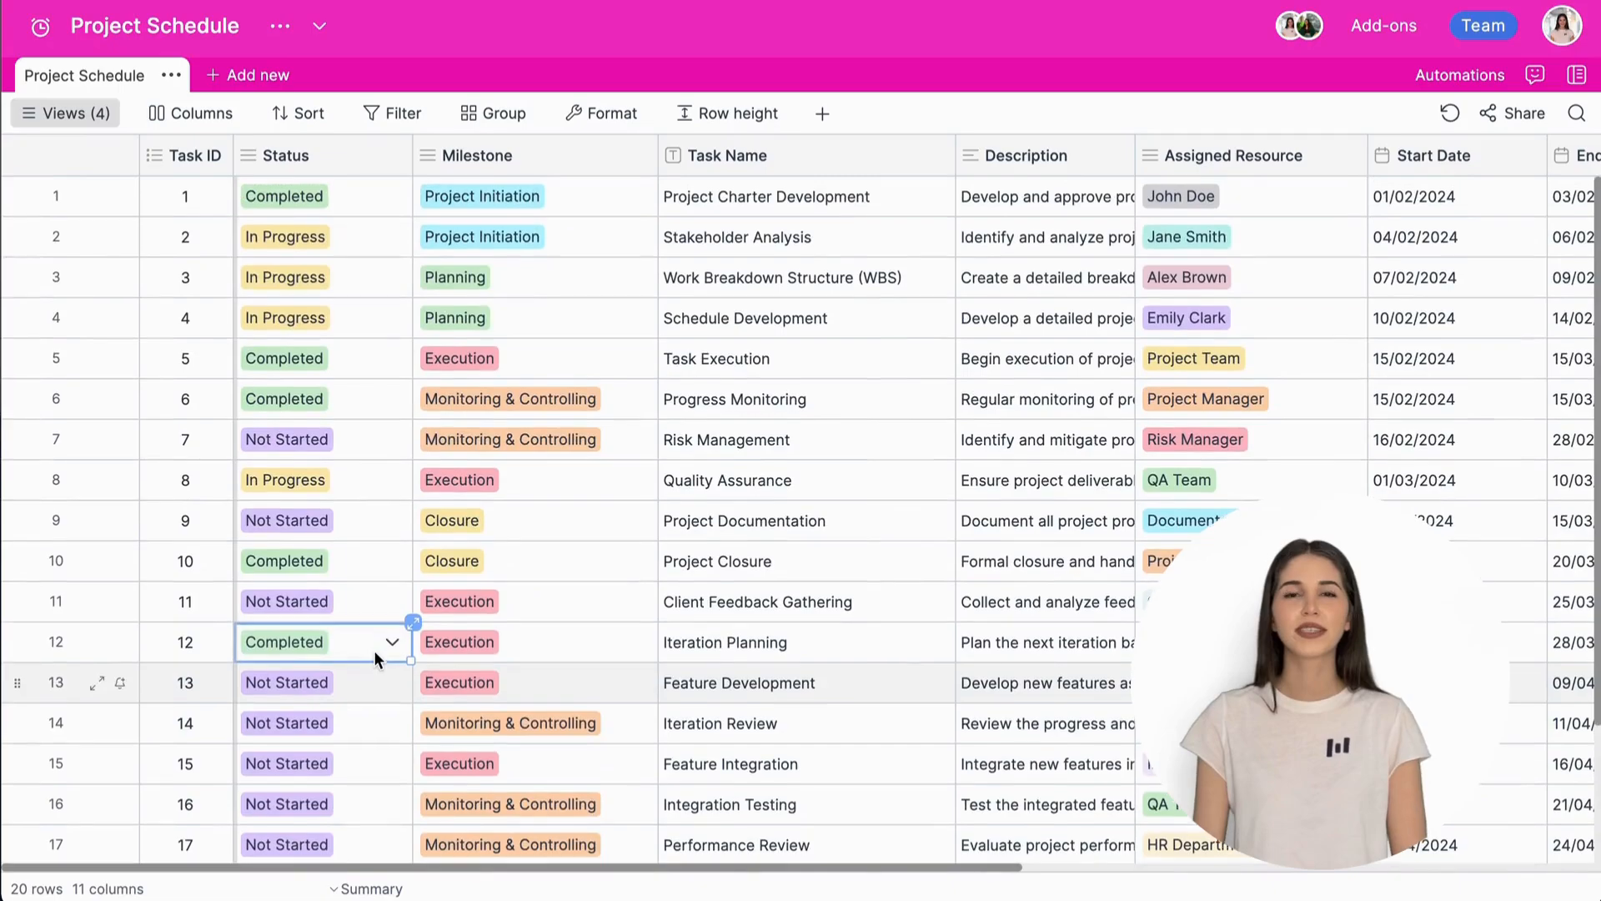
Open the automations list and check the information on the automation count and run count.
click(1445, 83)
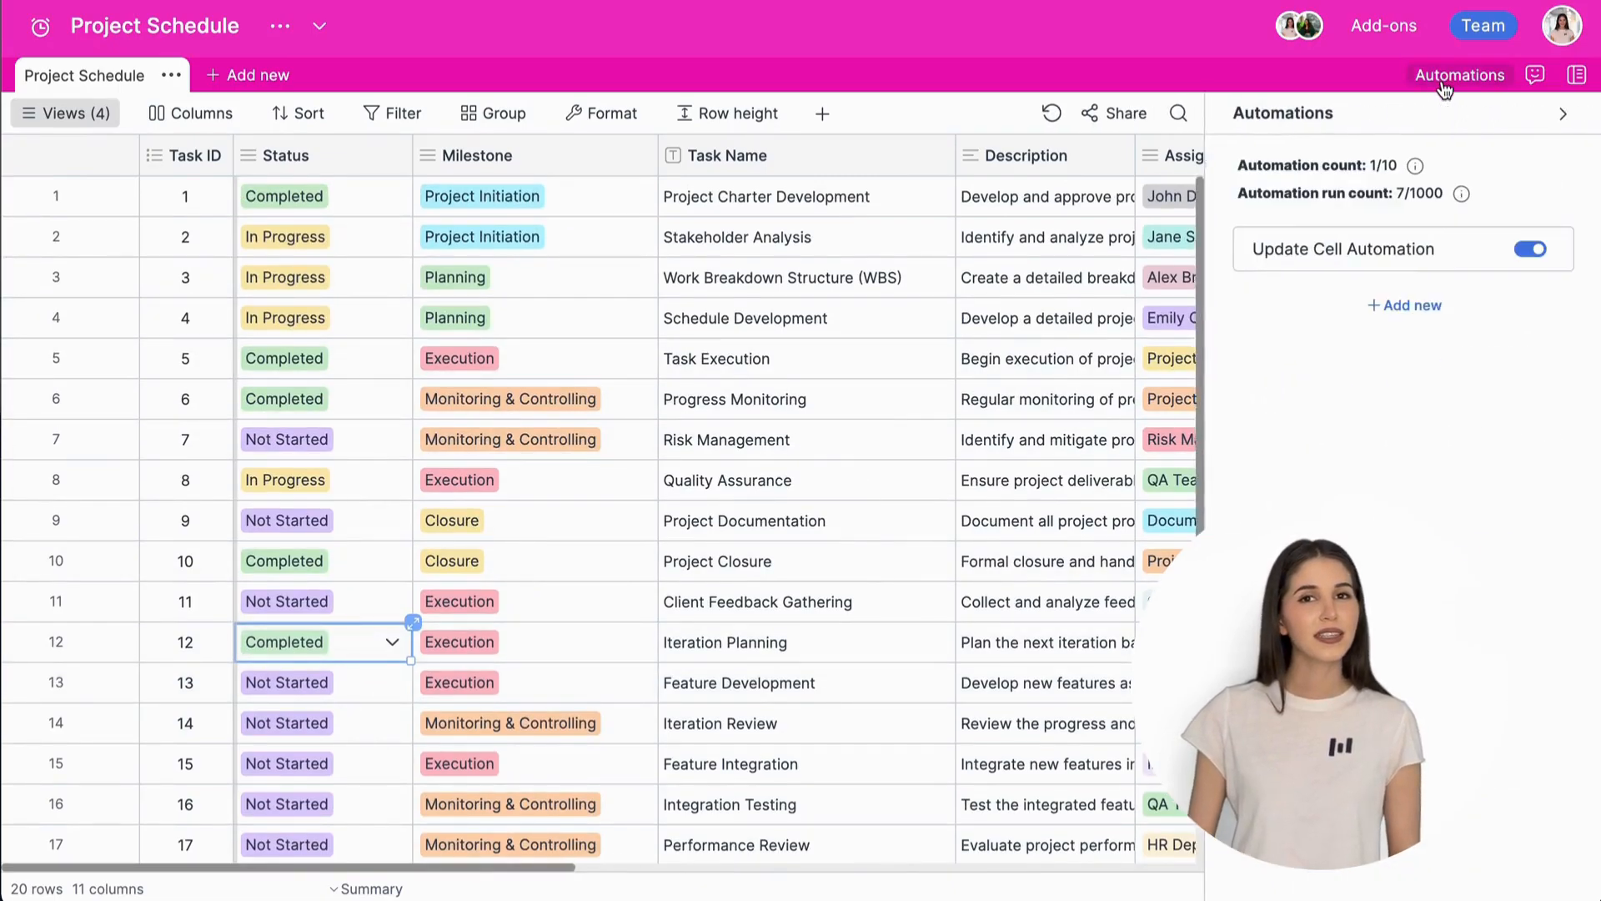
click(1526, 253)
click(1527, 254)
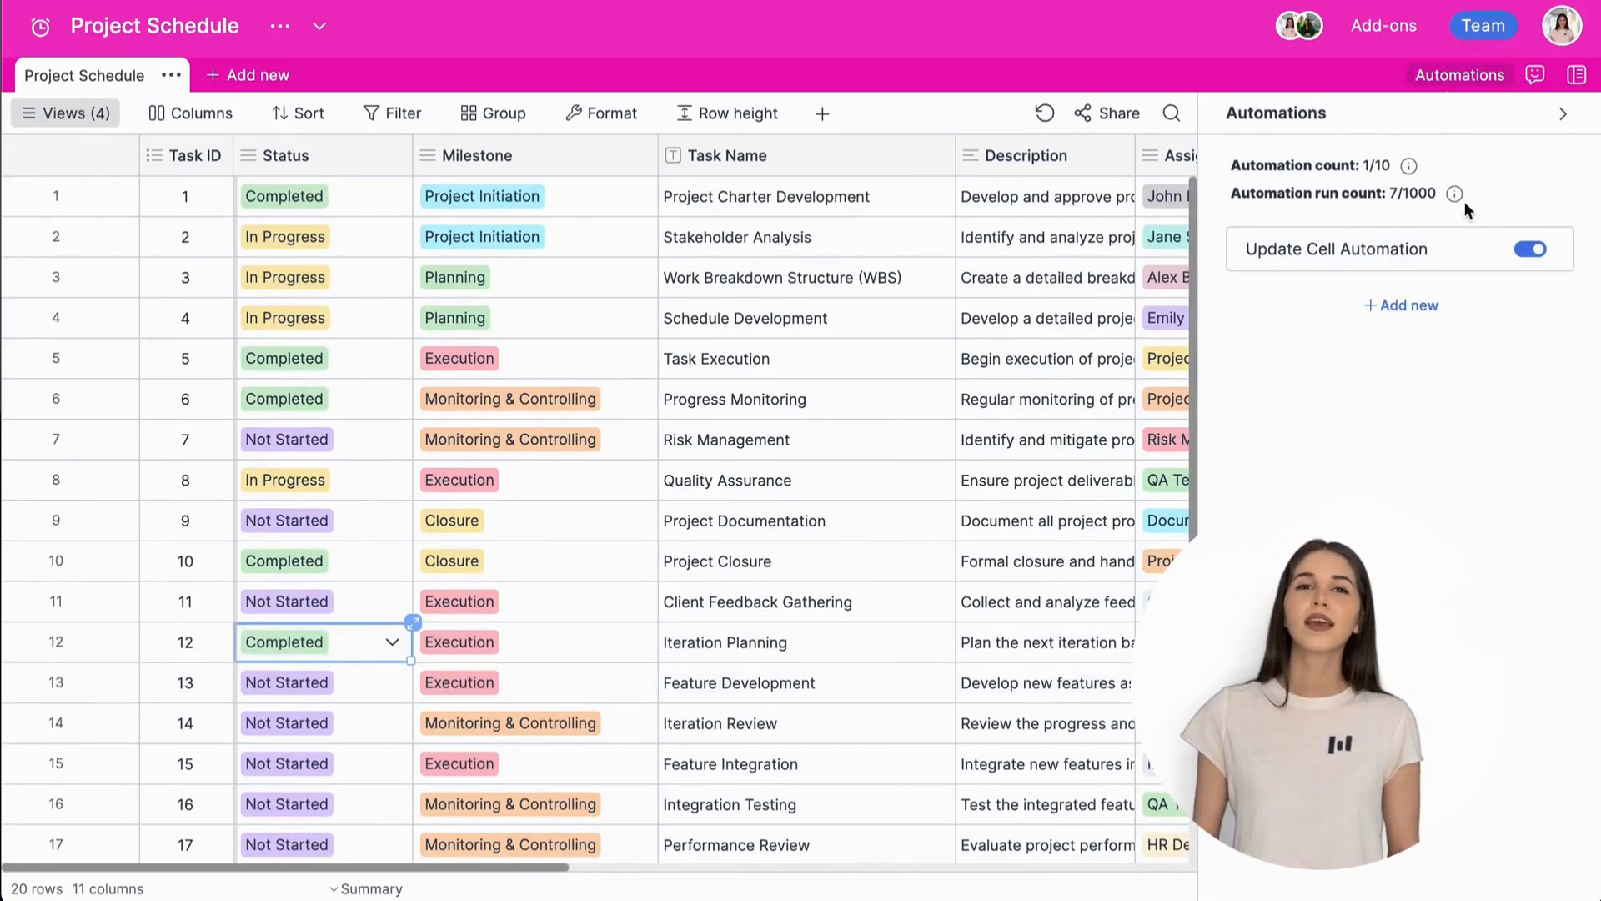
mouse_move(1456, 200)
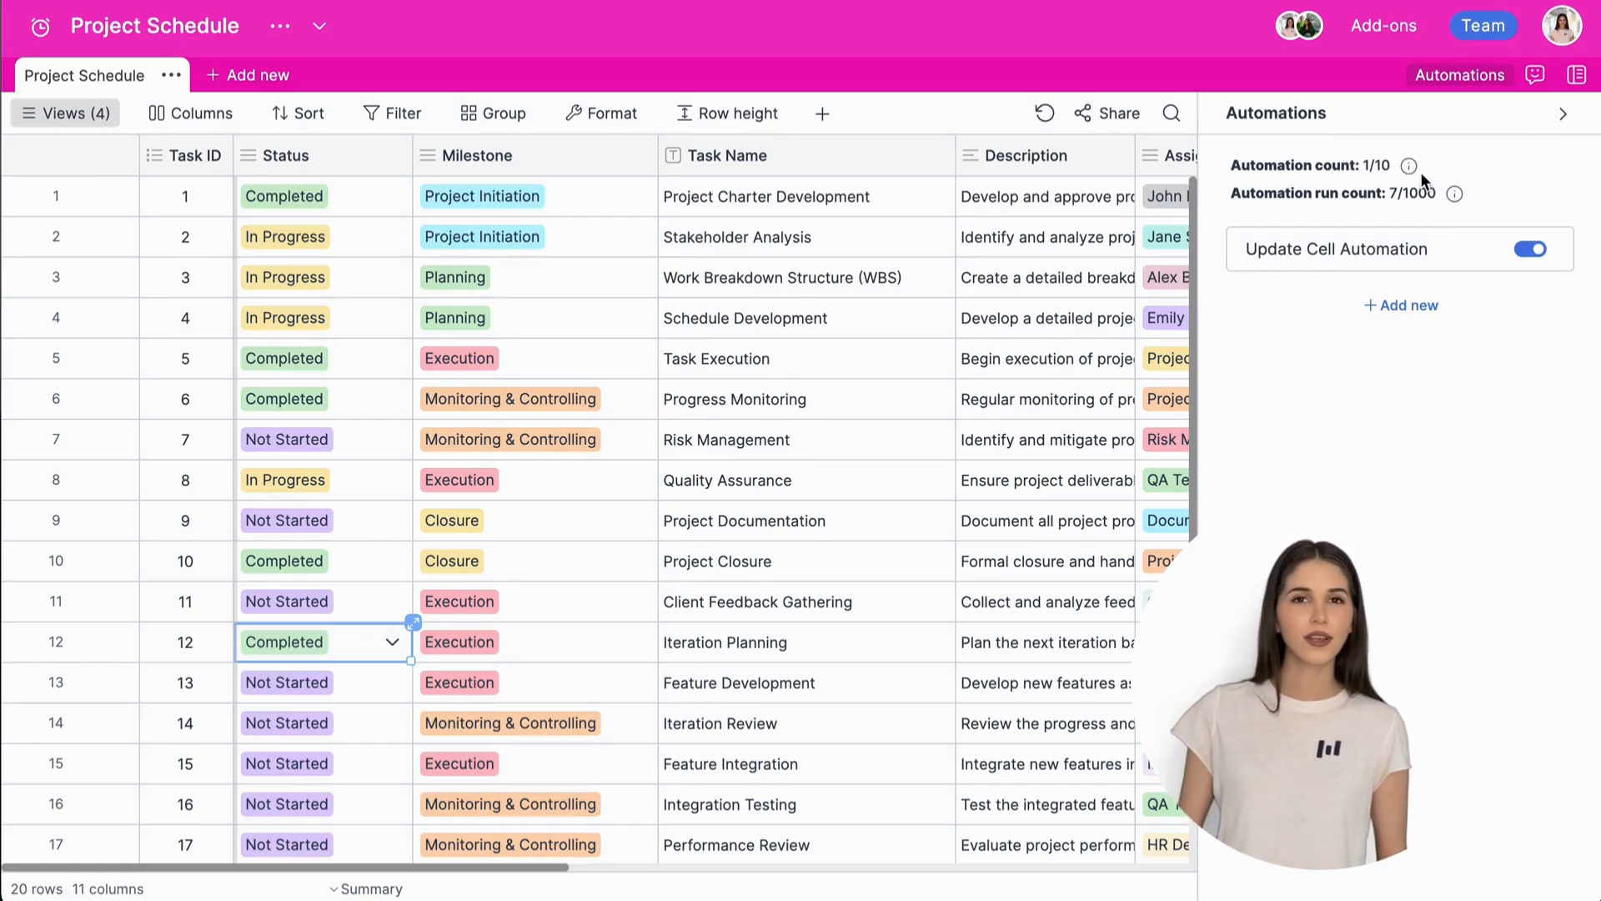
mouse_move(1410, 171)
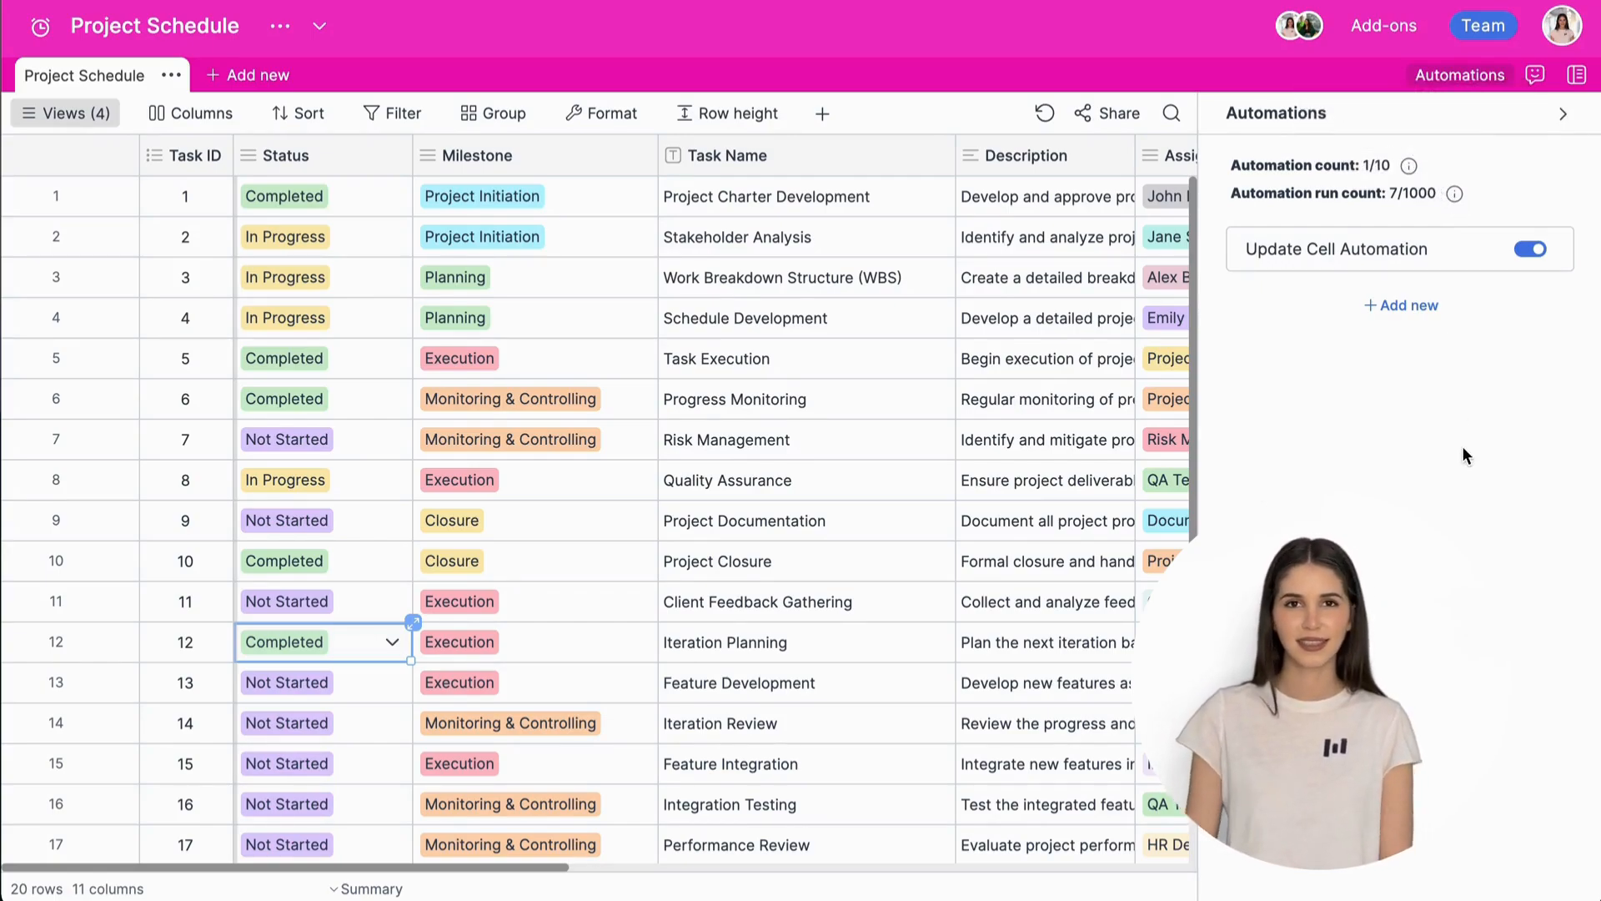